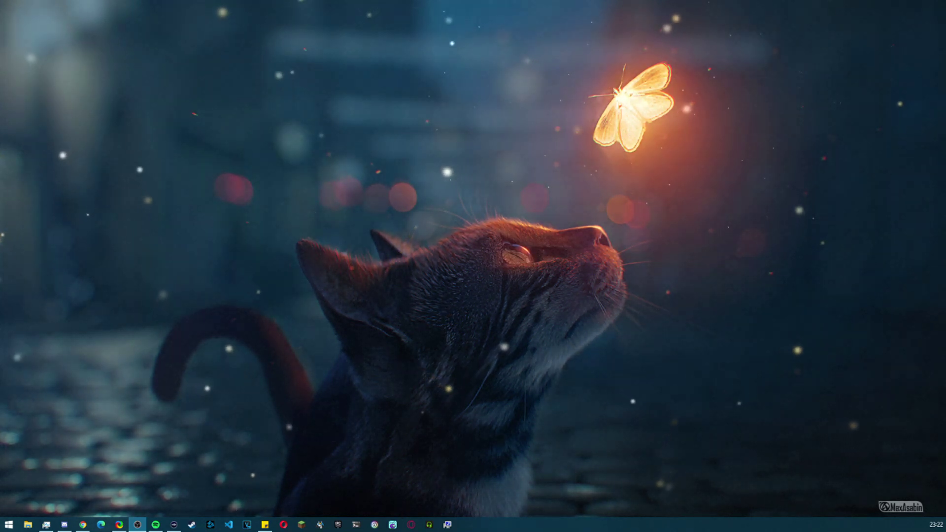
# - Switch to Chrome and start adding the Dyno bot, choosing Discord Tutorials as its server and continuing to the permissions
pyautogui.click(83, 524)
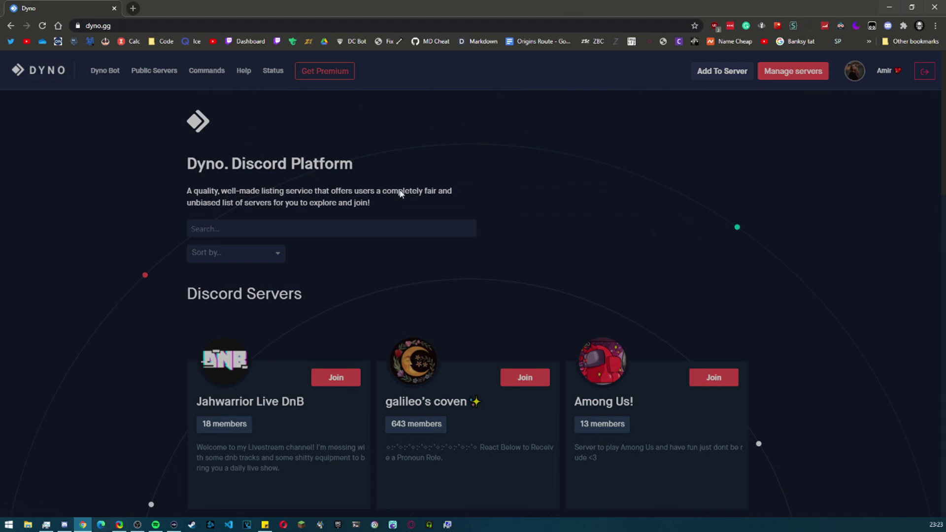
pyautogui.click(707, 74)
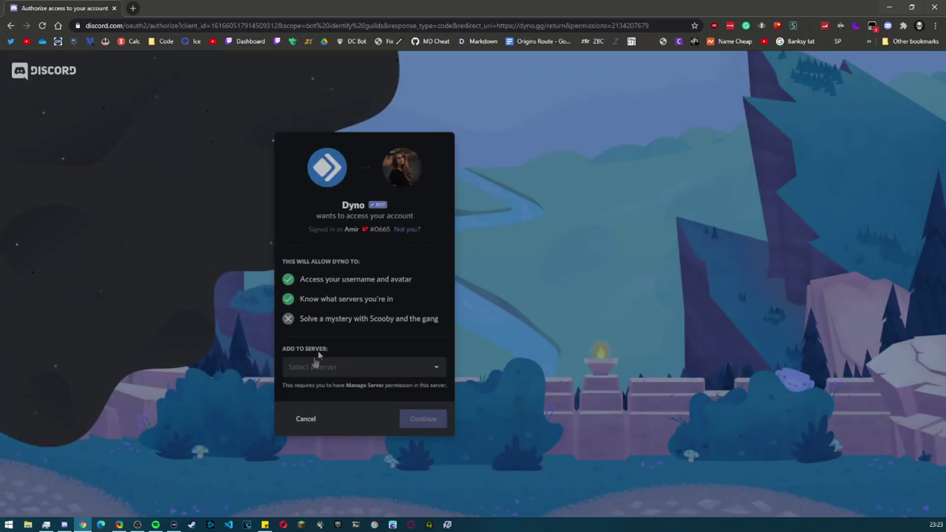
pyautogui.click(315, 364)
pyautogui.scroll(-3, 344, 315)
pyautogui.scroll(3, 340, 302)
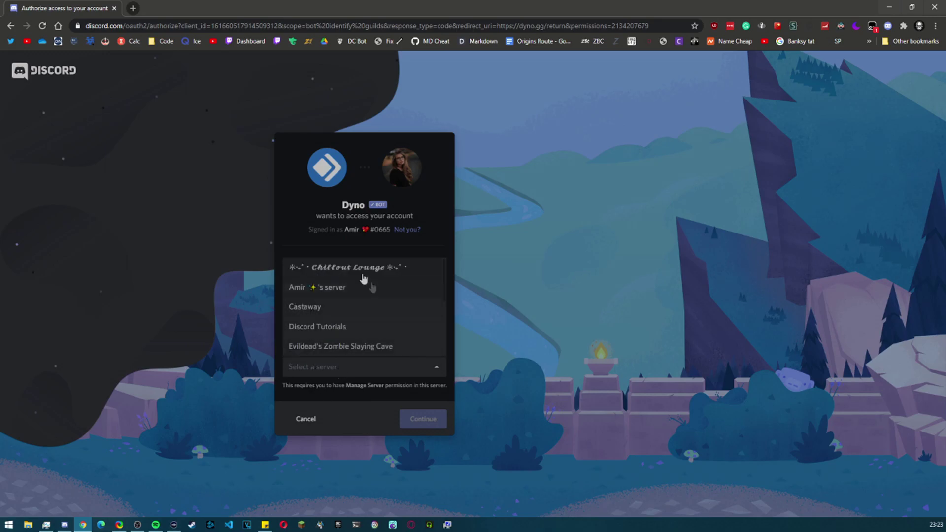
pyautogui.scroll(-3, 338, 314)
pyautogui.scroll(-1, 337, 315)
pyautogui.scroll(5, 338, 338)
pyautogui.click(342, 327)
pyautogui.click(423, 418)
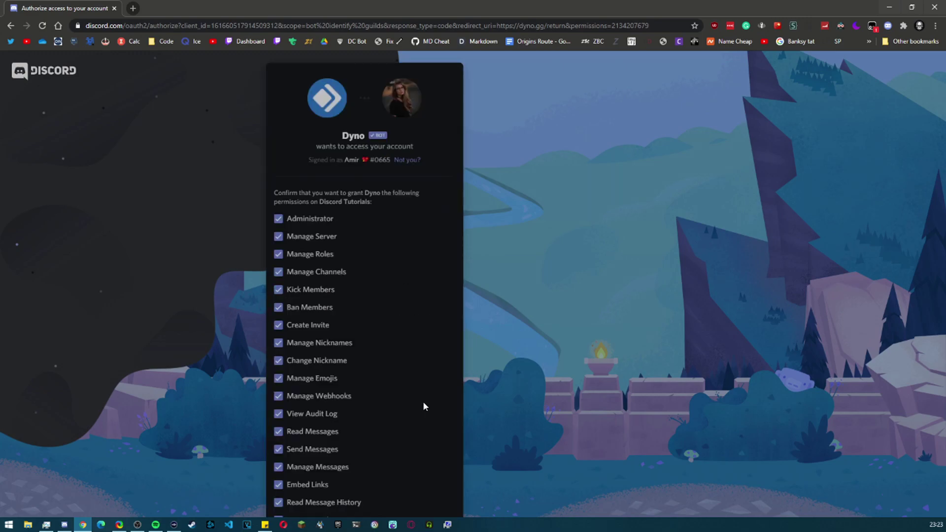
# - Review the permissions Dyno requests on Discord Tutorials and authorize the bot with all of them granted
pyautogui.scroll(-5, 313, 224)
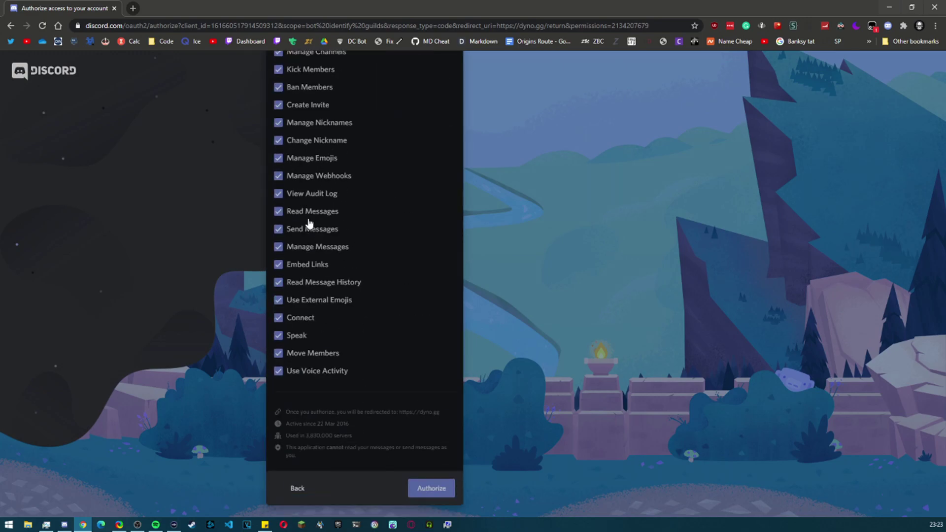
pyautogui.scroll(5, 312, 224)
pyautogui.scroll(-5, 285, 217)
pyautogui.scroll(4, 279, 214)
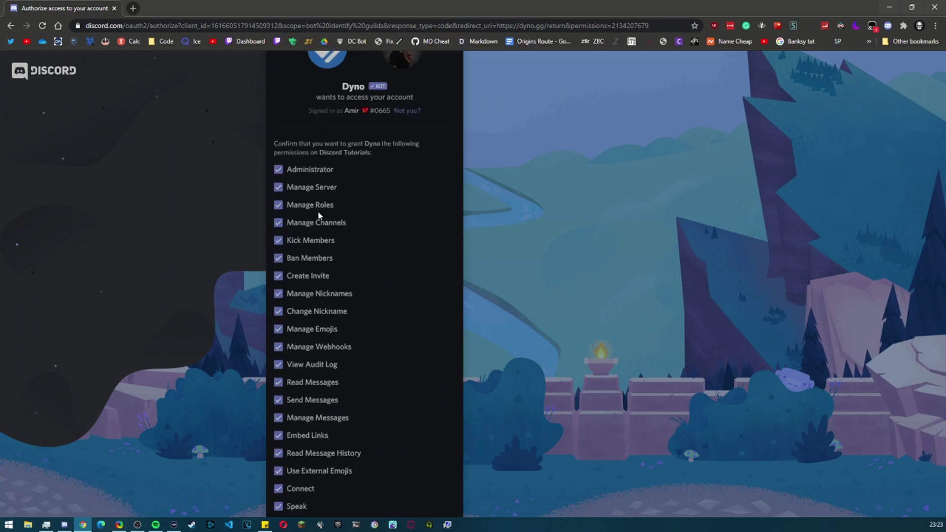
pyautogui.scroll(-4, 302, 174)
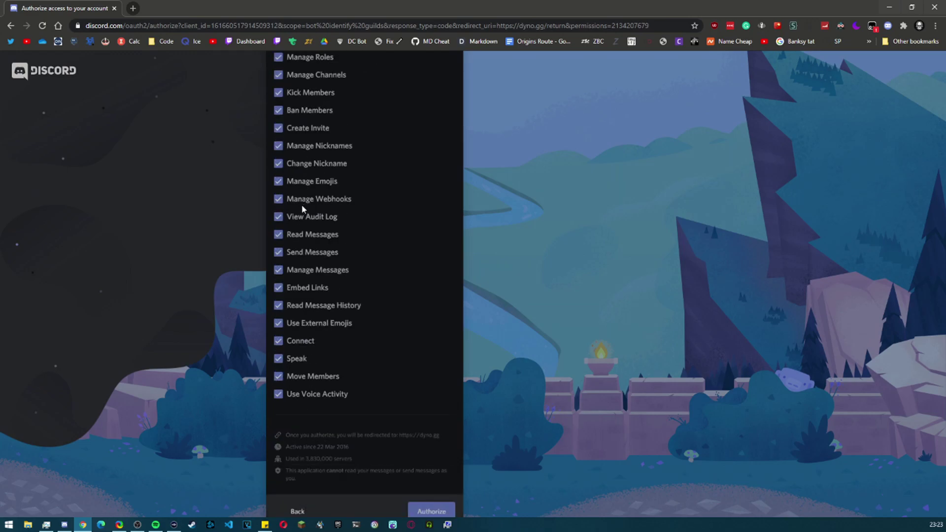
pyautogui.scroll(5, 269, 215)
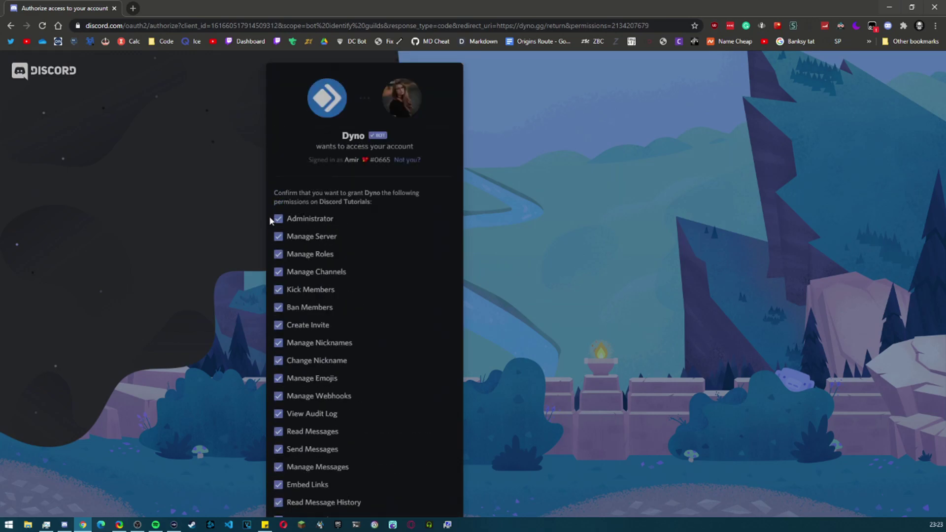
pyautogui.scroll(-5, 411, 261)
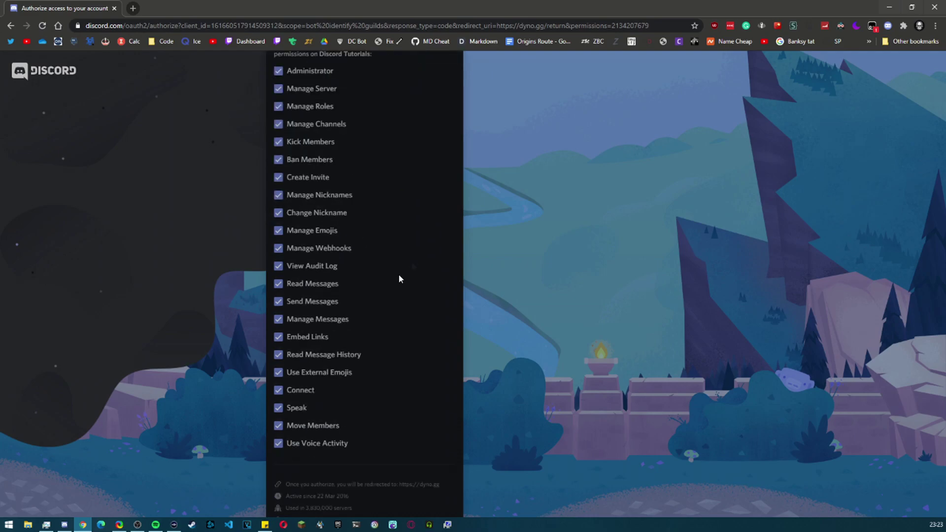
pyautogui.click(420, 488)
pyautogui.click(308, 351)
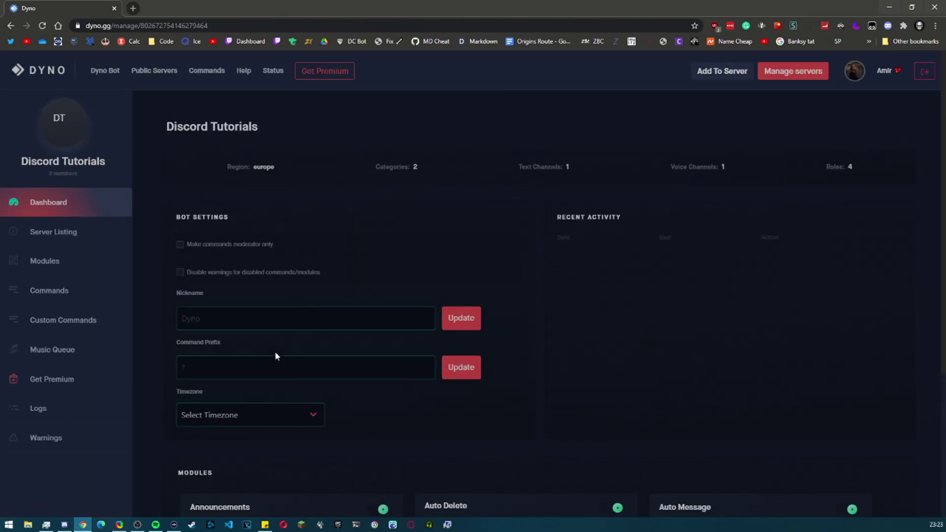
# - Switch to Discord and view the Dyno bot's profile from its join message in the general channel
pyautogui.click(65, 525)
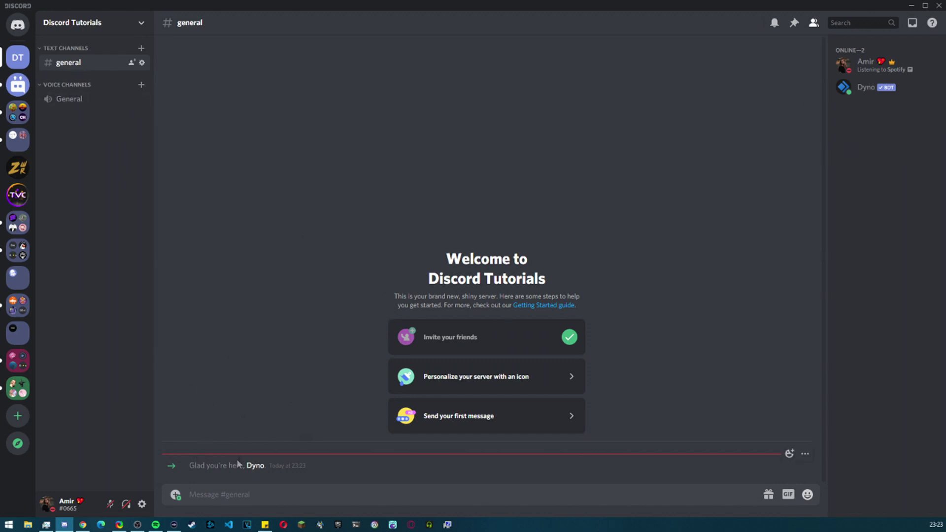
pyautogui.click(255, 466)
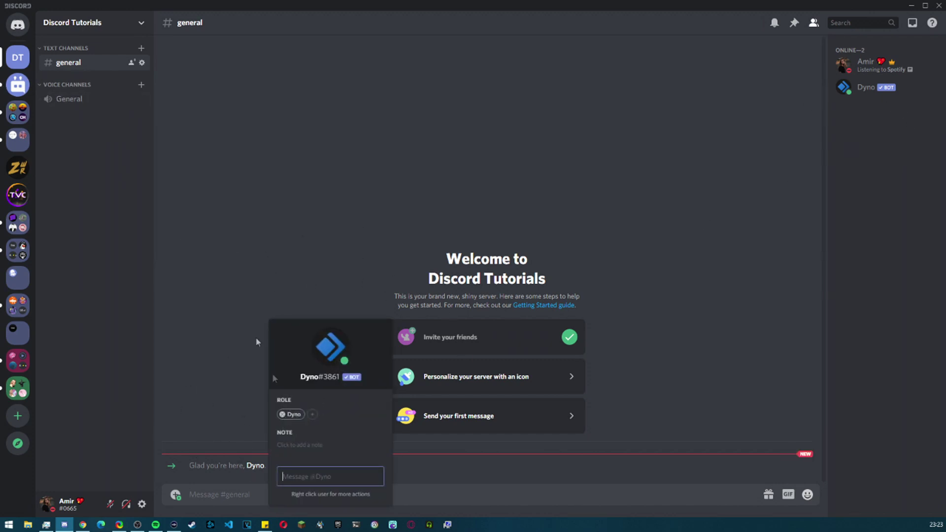
pyautogui.click(141, 381)
# - Return to the Dyno dashboard in Chrome and look over the bot settings and modules overview
pyautogui.click(82, 525)
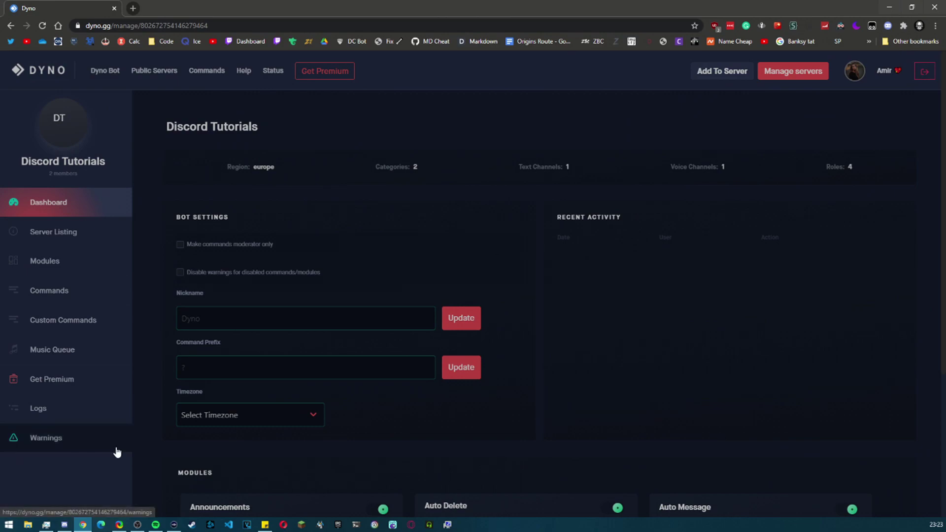
pyautogui.scroll(-3, 363, 238)
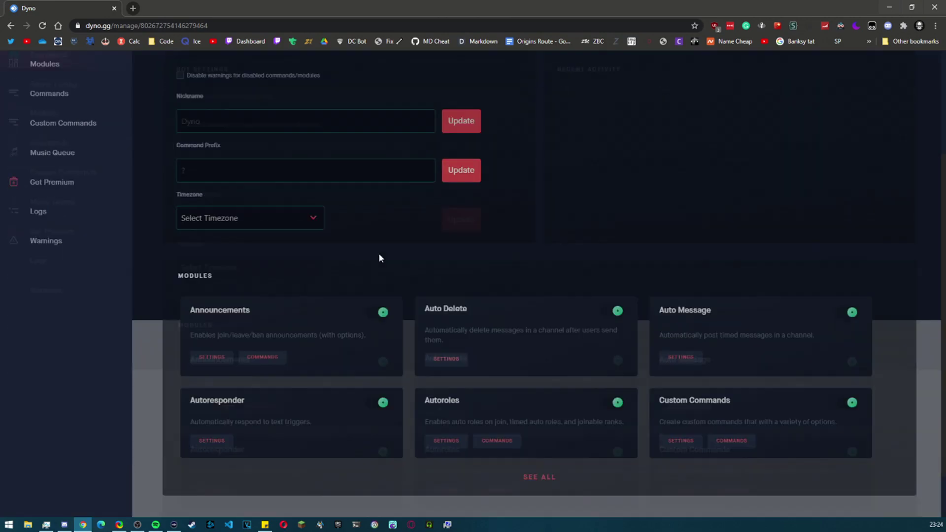
pyautogui.scroll(3, 378, 253)
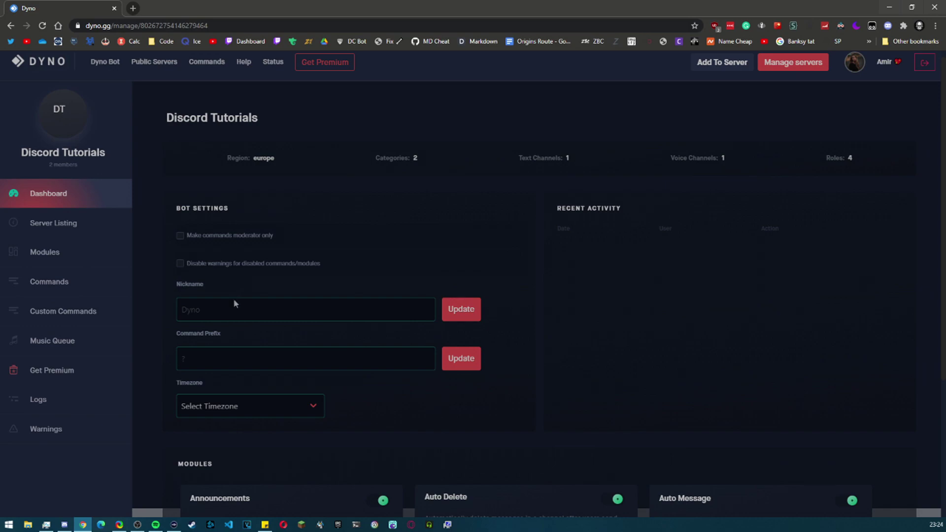
pyautogui.click(222, 358)
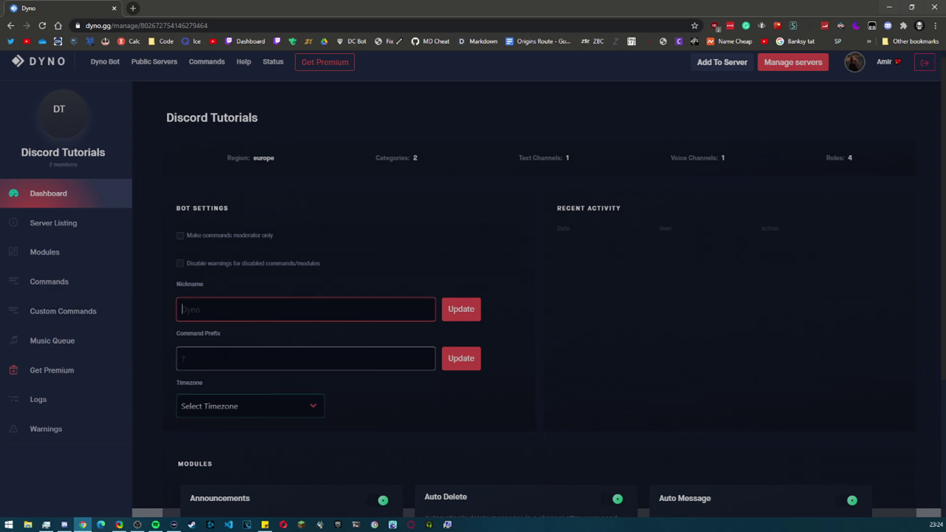
pyautogui.click(219, 319)
pyautogui.click(187, 351)
pyautogui.click(230, 334)
pyautogui.click(182, 358)
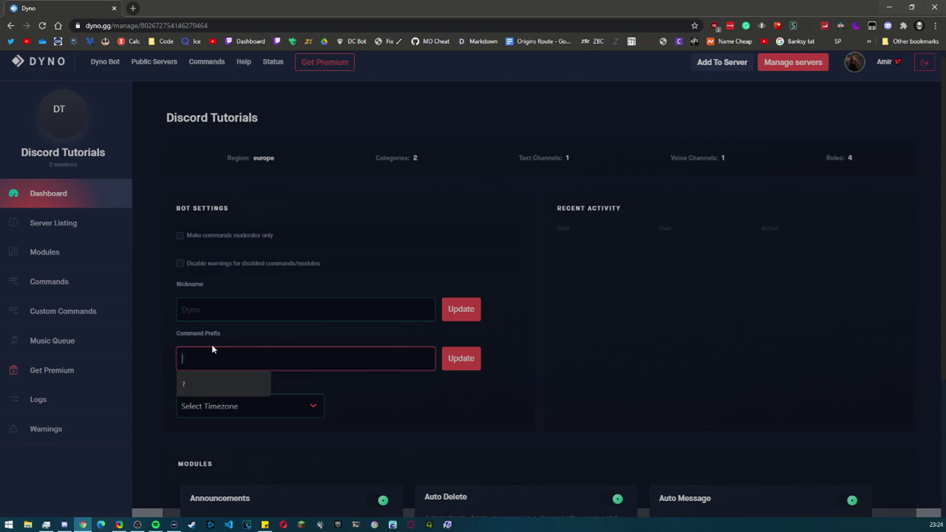
pyautogui.click(227, 333)
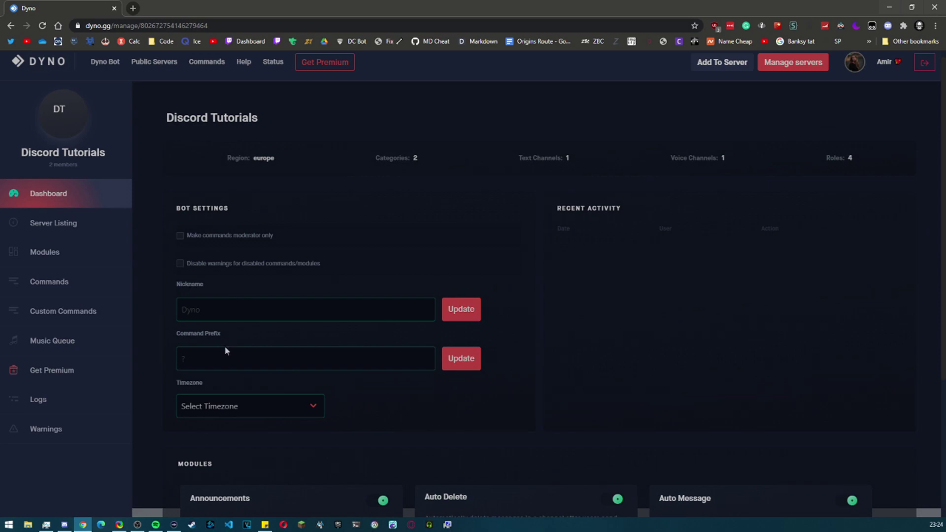
pyautogui.click(223, 350)
pyautogui.write('!')
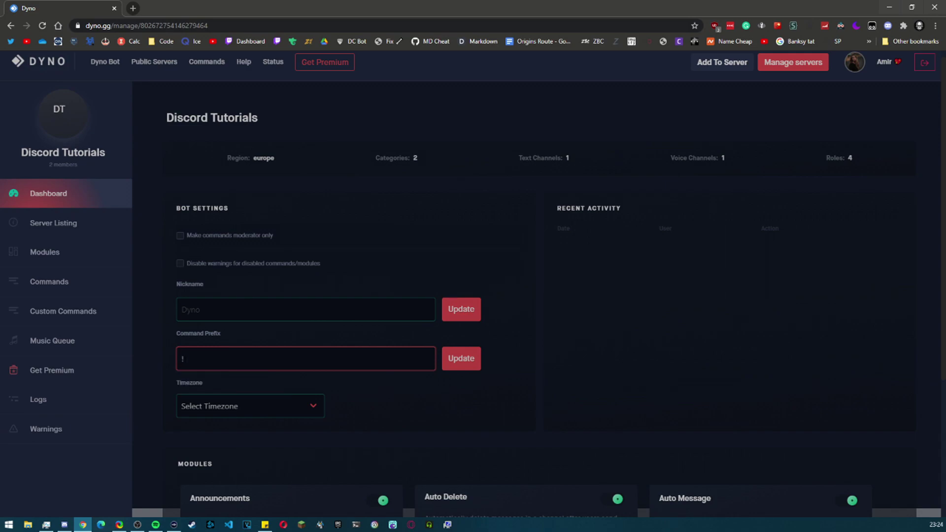
pyautogui.press('BackSpace')
pyautogui.click(234, 334)
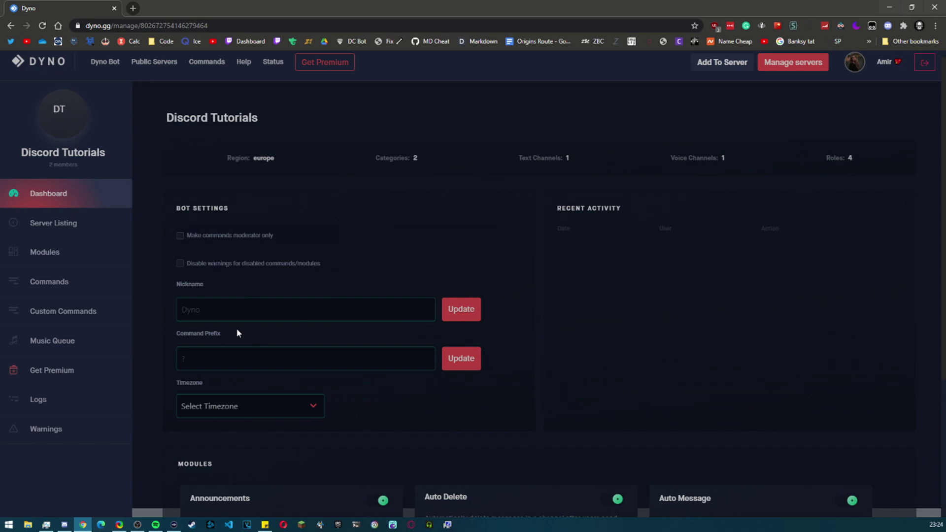
pyautogui.click(379, 358)
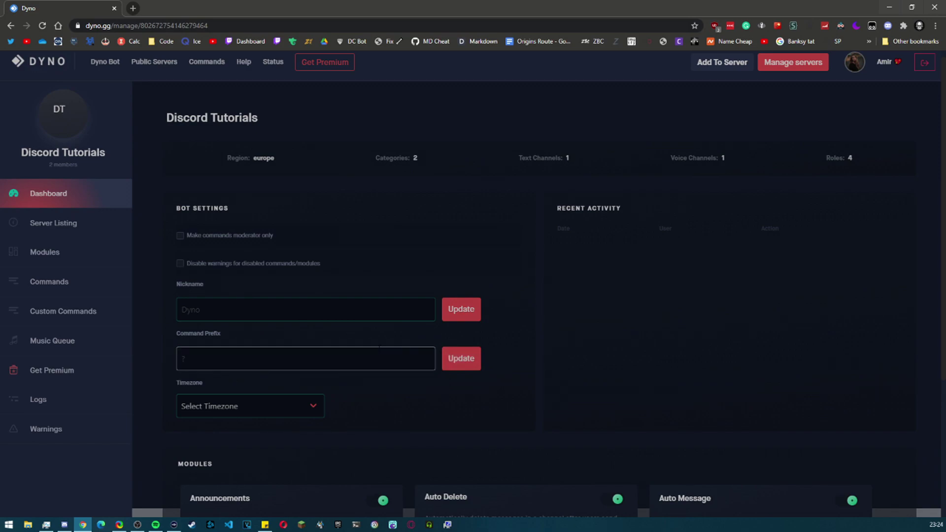
pyautogui.click(357, 345)
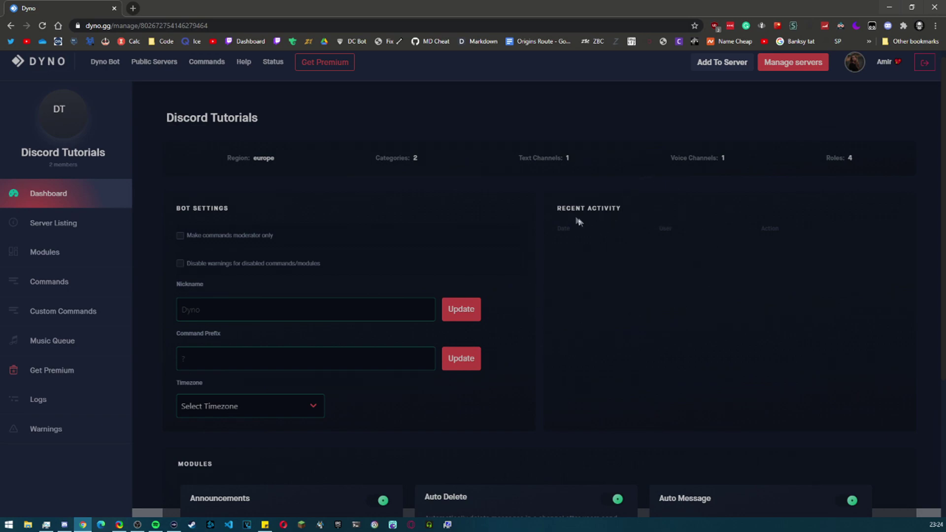
pyautogui.moveTo(648, 248); pyautogui.dragTo(828, 323)
pyautogui.click(829, 322)
# - Switch to Discord and examine the Member, Moderator and Admin roles in the Discord Tutorials server settings
pyautogui.click(64, 524)
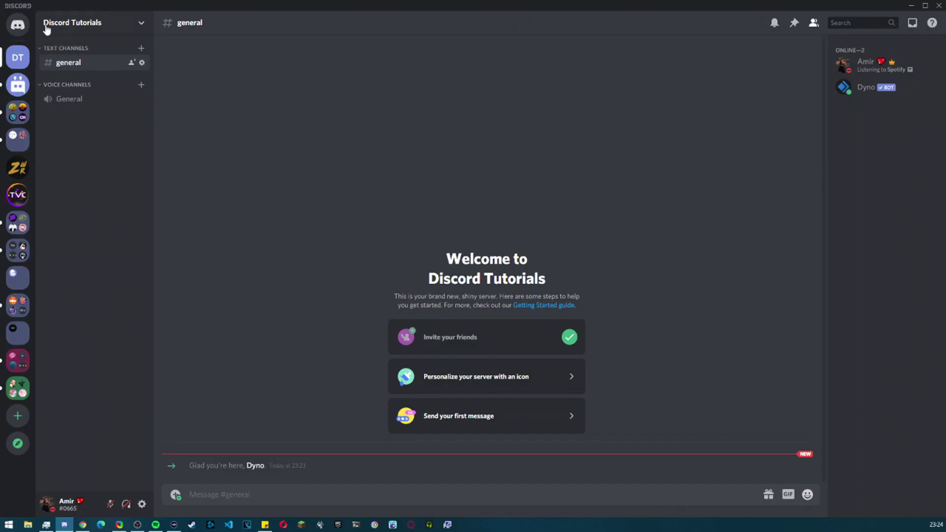
pyautogui.click(69, 24)
pyautogui.click(70, 85)
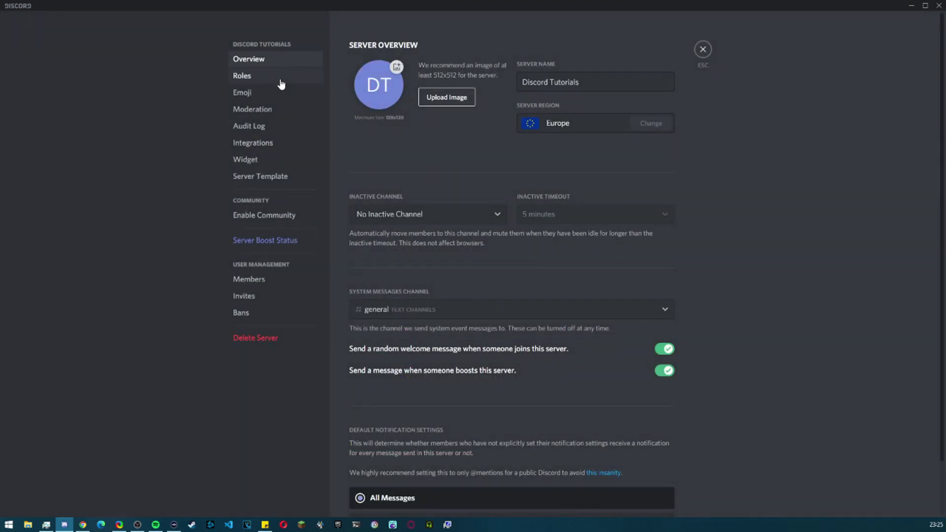
pyautogui.click(280, 79)
pyautogui.click(363, 92)
pyautogui.click(362, 72)
pyautogui.click(363, 63)
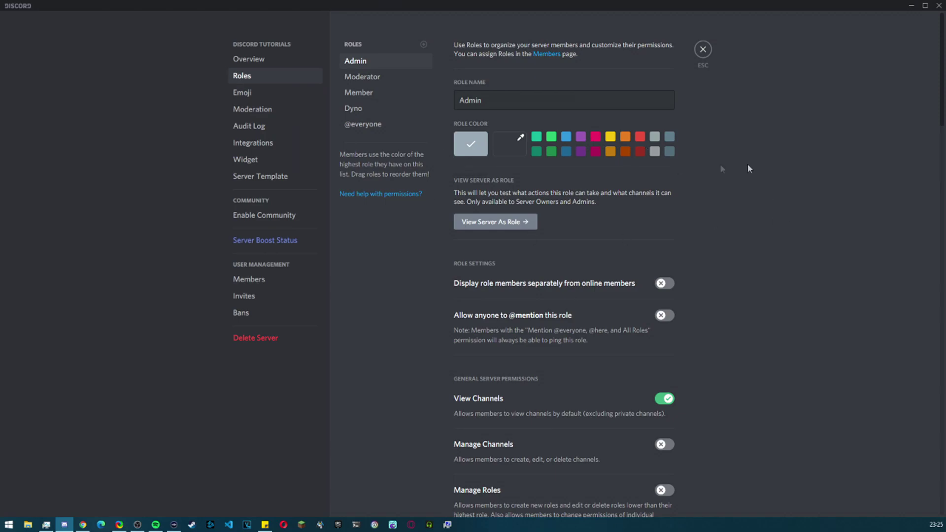
pyautogui.click(702, 48)
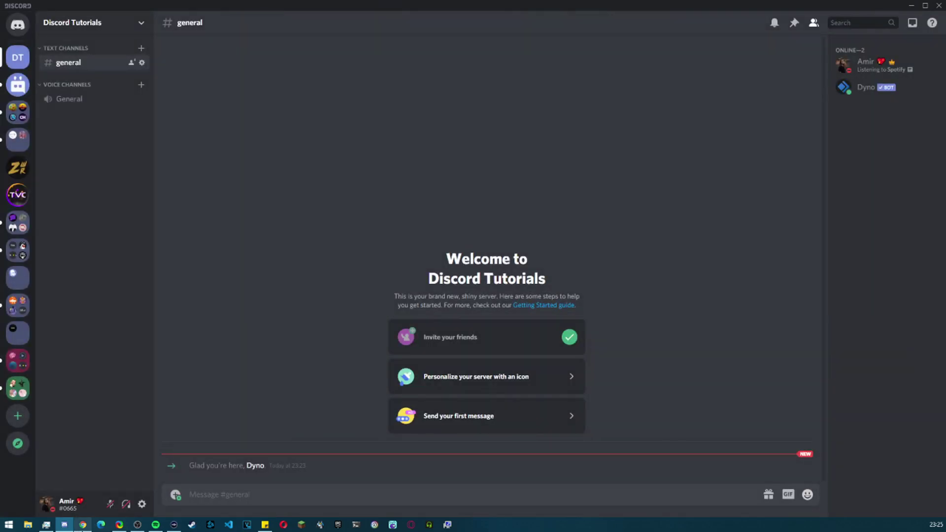
# - Switch back to Chrome and look through Dyno's modules for the Discord Tutorials server
pyautogui.hotkey('alt', 'Tab')
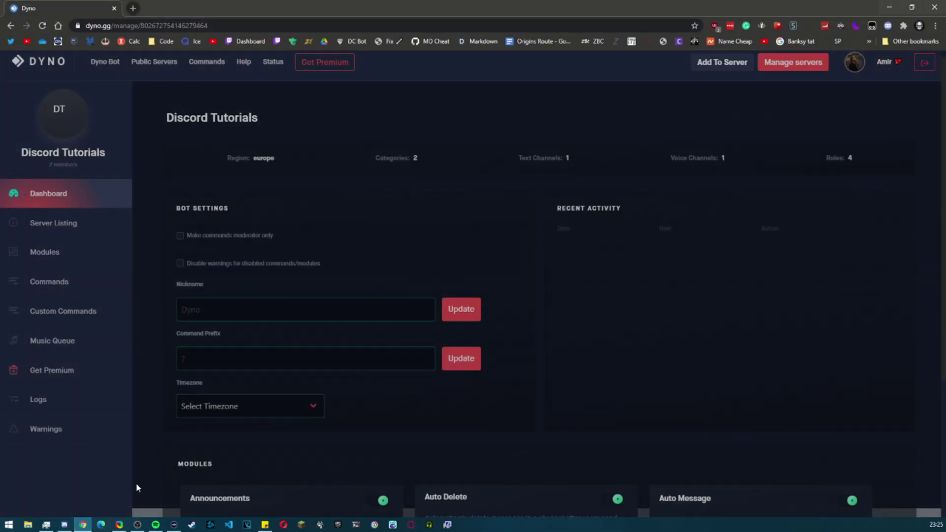
pyautogui.click(72, 252)
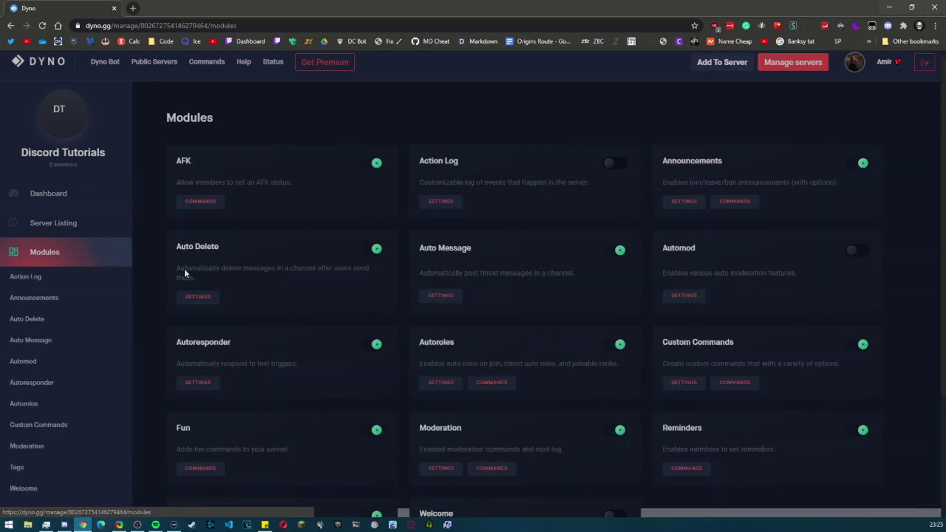
pyautogui.scroll(-2, 277, 255)
pyautogui.scroll(1, 277, 256)
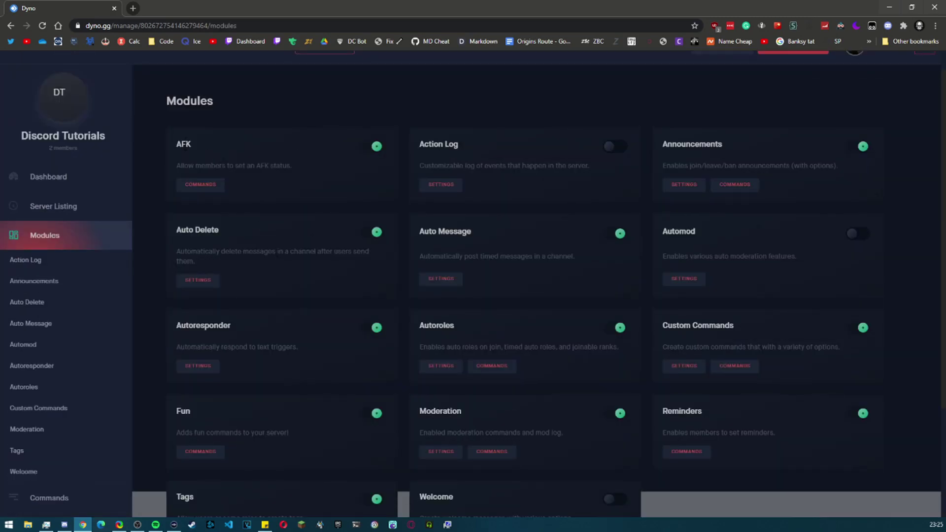
pyautogui.scroll(1, 399, 217)
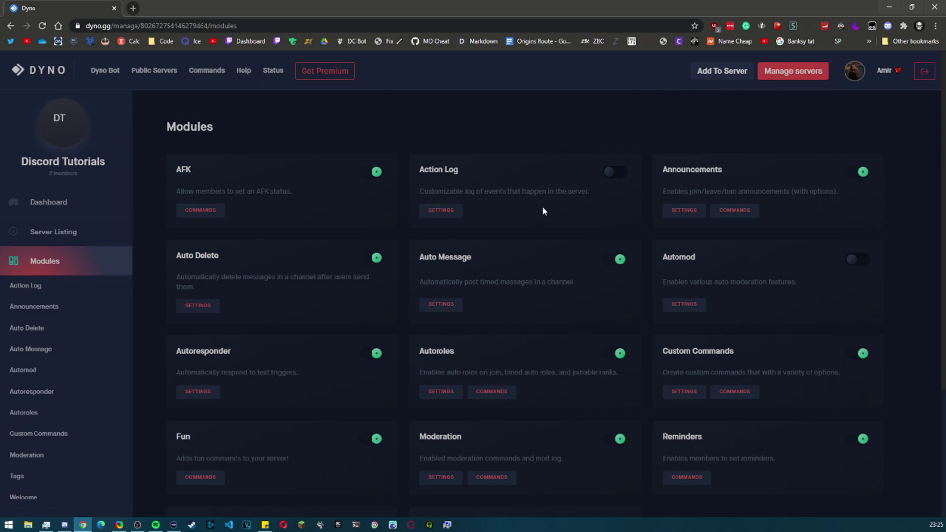
pyautogui.scroll(-3, 283, 182)
pyautogui.scroll(3, 284, 186)
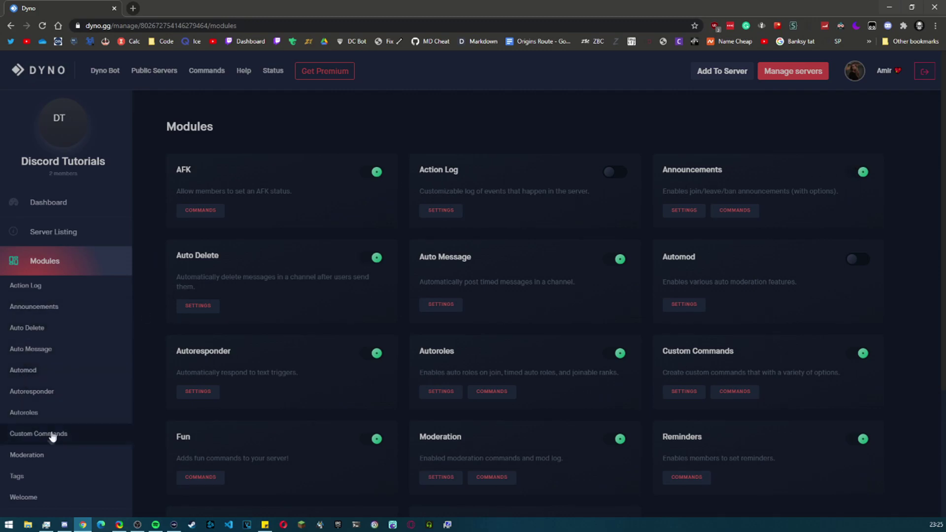
pyautogui.scroll(-2, 21, 439)
pyautogui.scroll(2, 64, 418)
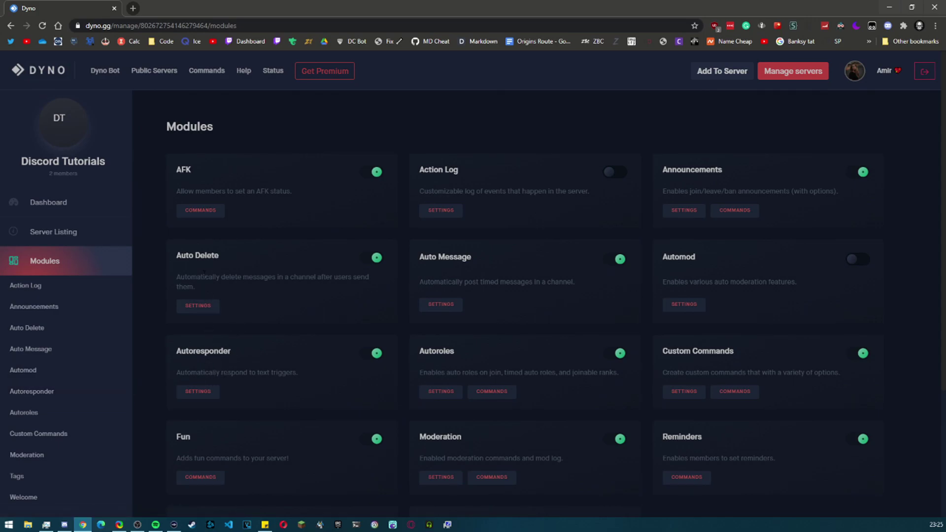
pyautogui.moveTo(177, 168); pyautogui.dragTo(192, 172)
pyautogui.moveTo(459, 169); pyautogui.dragTo(450, 167)
# - Open the Action Log module's settings and examine its log channel option and the events it can log
pyautogui.click(446, 210)
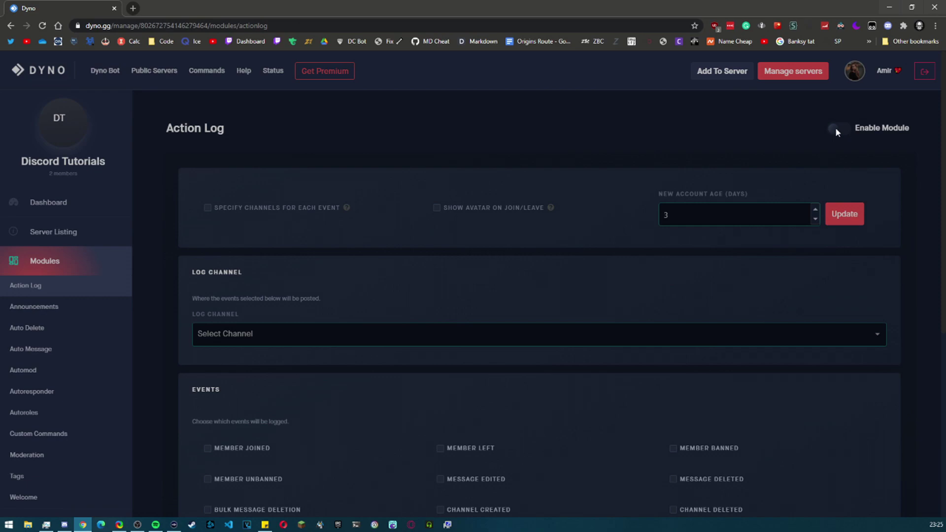
pyautogui.scroll(-3, 681, 225)
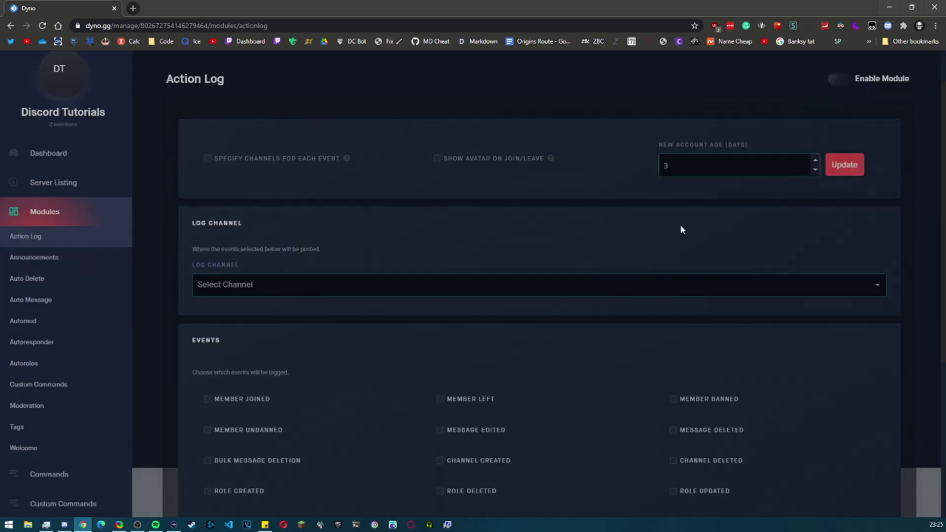
pyautogui.scroll(-2, 246, 187)
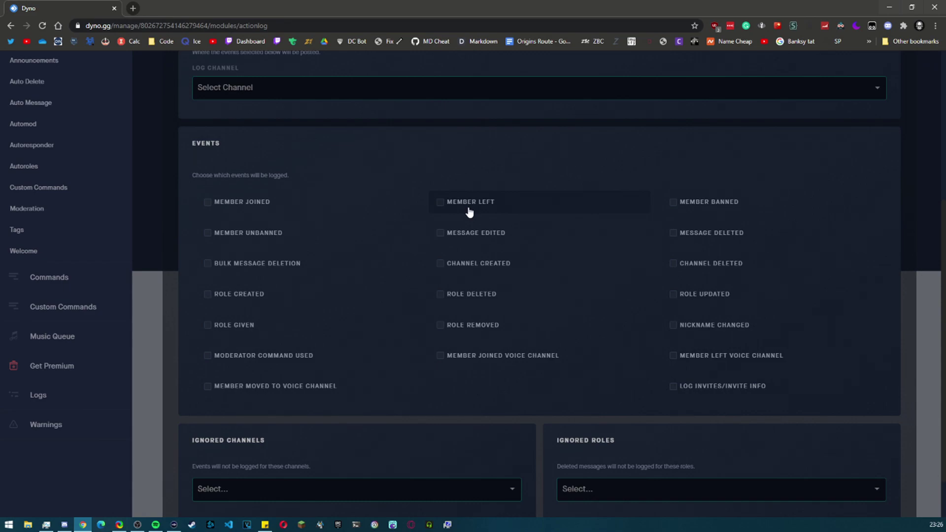
# - Examine the Ignored Channels and Ignored Roles sections of the Action Log settings, including the selectable channels
pyautogui.scroll(-1, 468, 212)
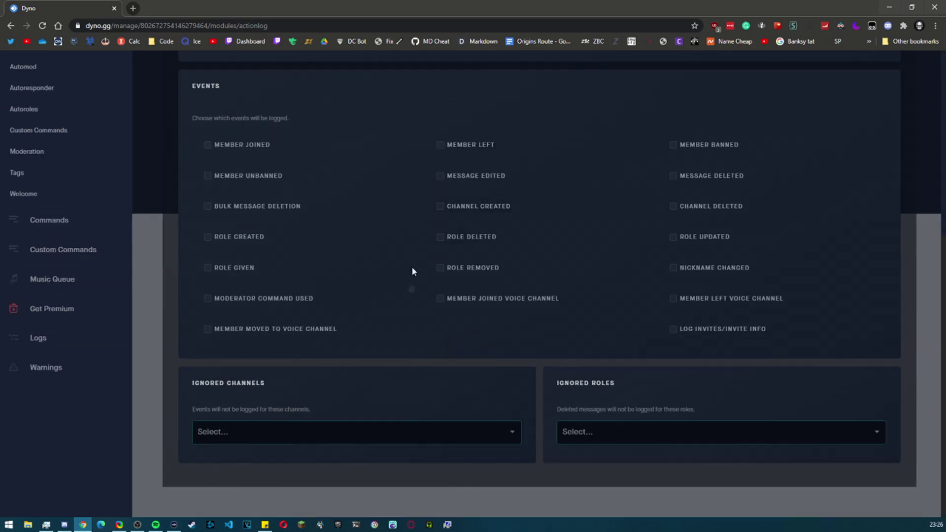
pyautogui.moveTo(191, 385); pyautogui.dragTo(219, 384)
pyautogui.click(269, 386)
pyautogui.click(255, 392)
pyautogui.moveTo(562, 383); pyautogui.dragTo(614, 384)
pyautogui.click(613, 384)
pyautogui.click(379, 431)
pyautogui.click(408, 400)
# - Look through the roles selectable under Ignored Roles and recheck the Ignored Channels list without selecting anything
pyautogui.moveTo(579, 384); pyautogui.dragTo(614, 382)
pyautogui.click(614, 382)
pyautogui.click(611, 433)
pyautogui.click(602, 403)
pyautogui.click(598, 432)
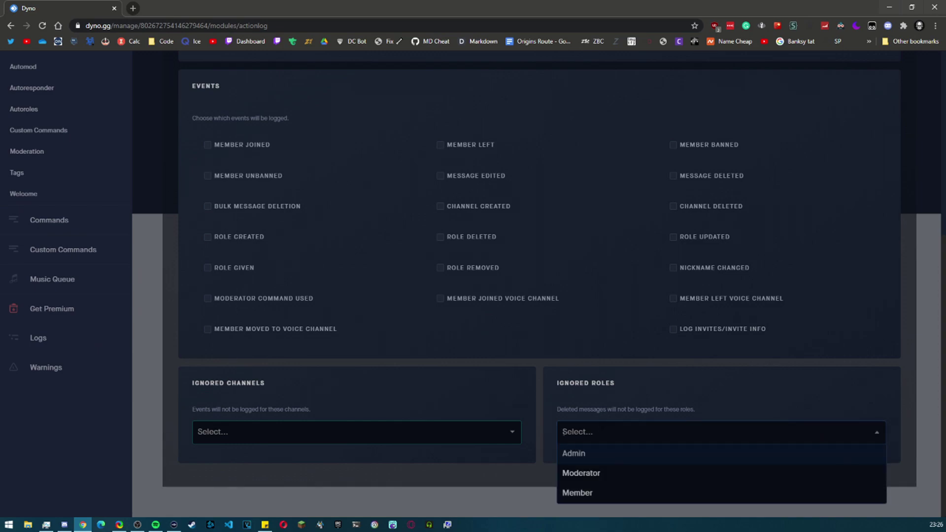
pyautogui.click(598, 409)
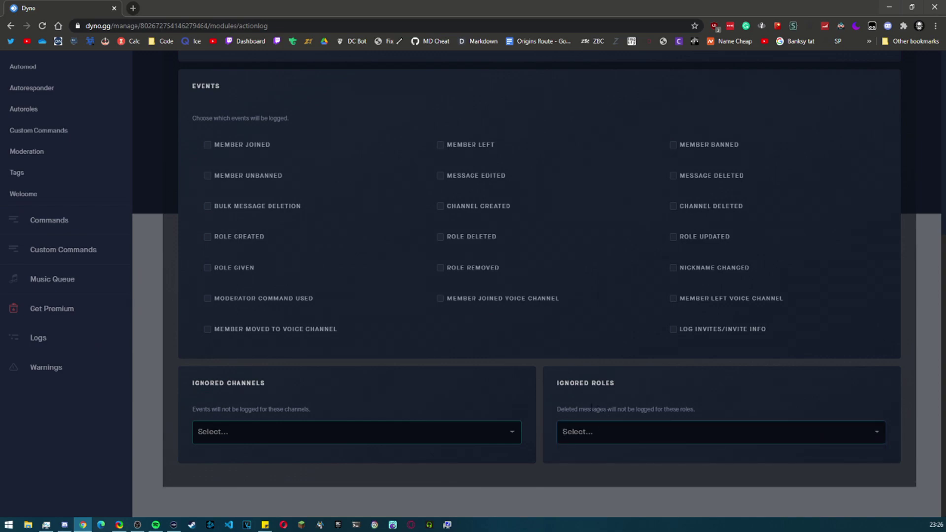
pyautogui.click(564, 431)
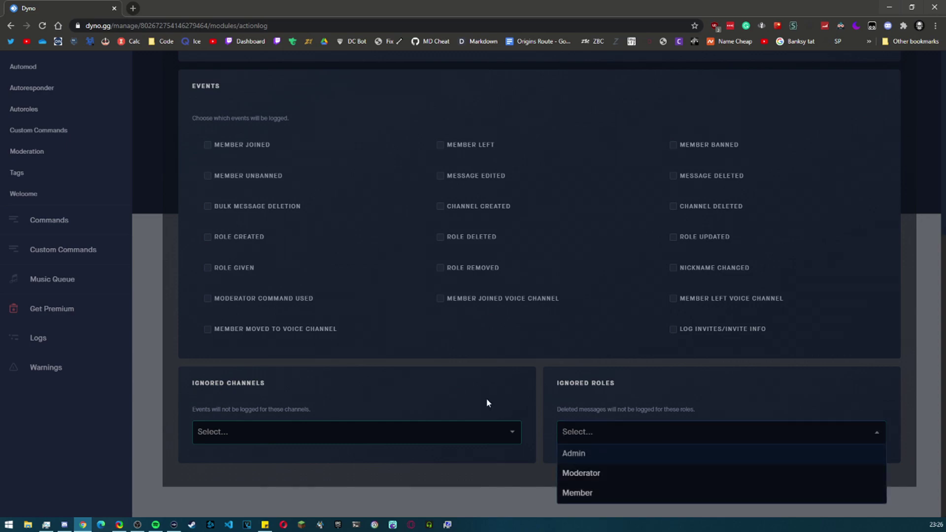
pyautogui.click(485, 431)
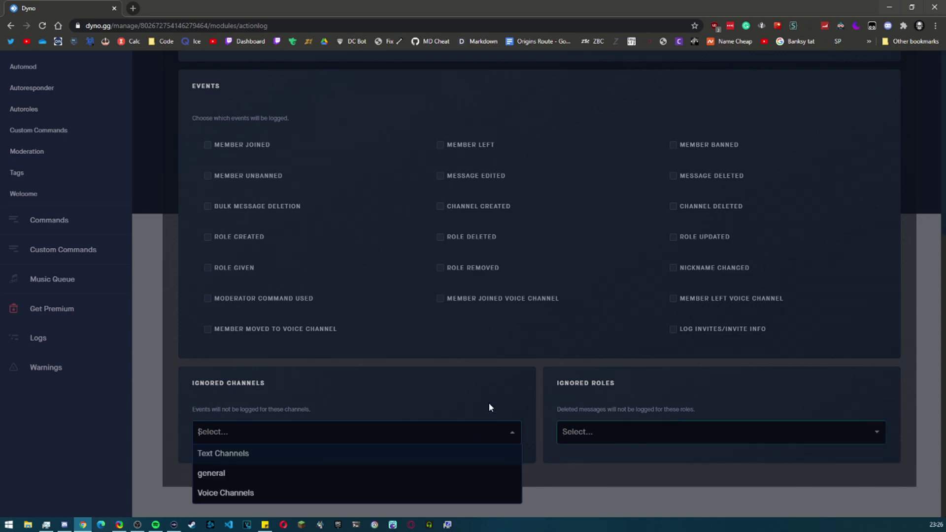
pyautogui.click(491, 401)
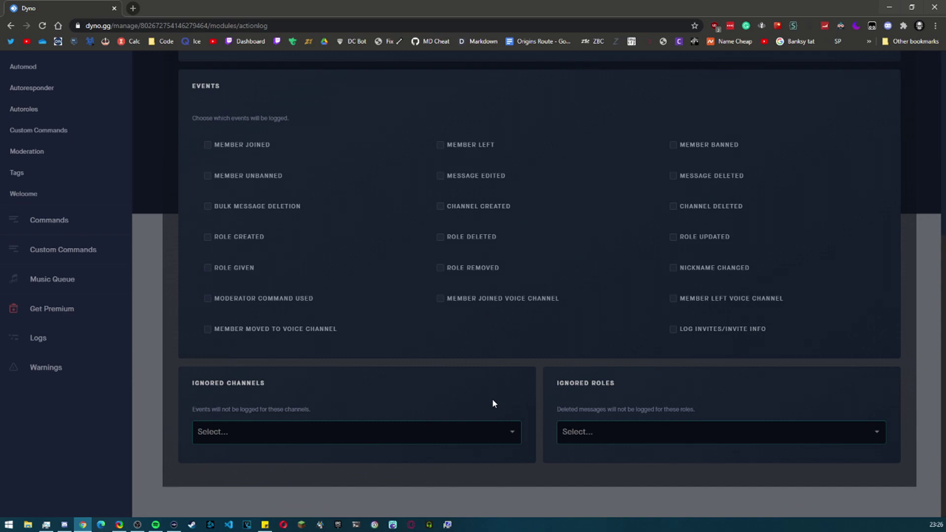
# - Return to the modules overview and open the Announcements module's settings
pyautogui.scroll(4, 403, 296)
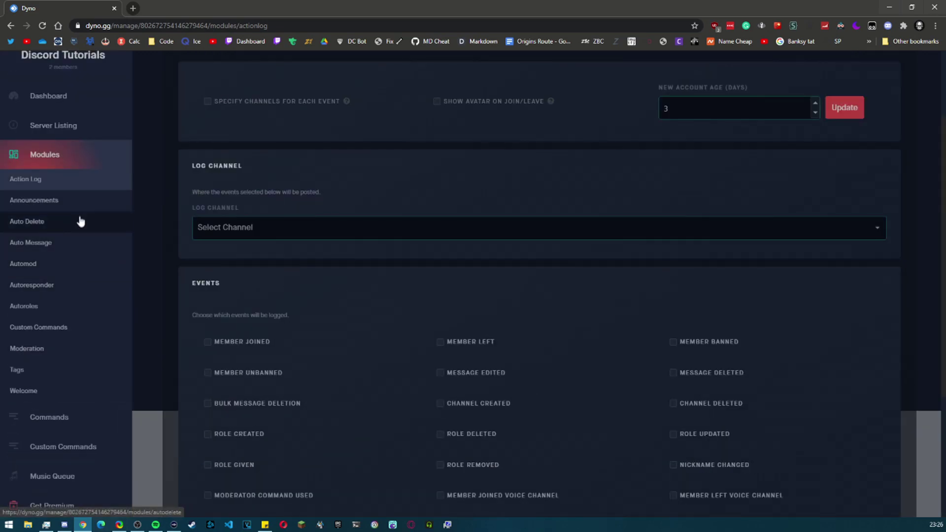
pyautogui.click(79, 156)
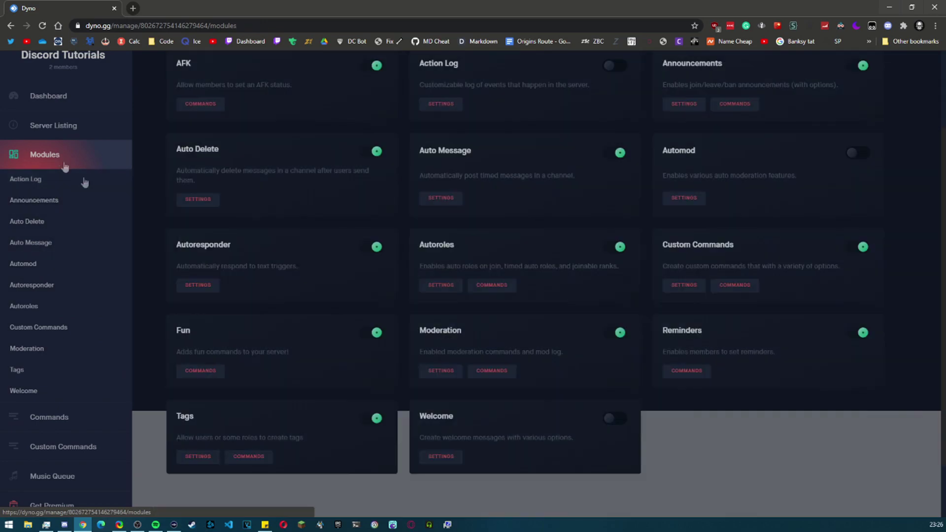
pyautogui.scroll(2, 408, 295)
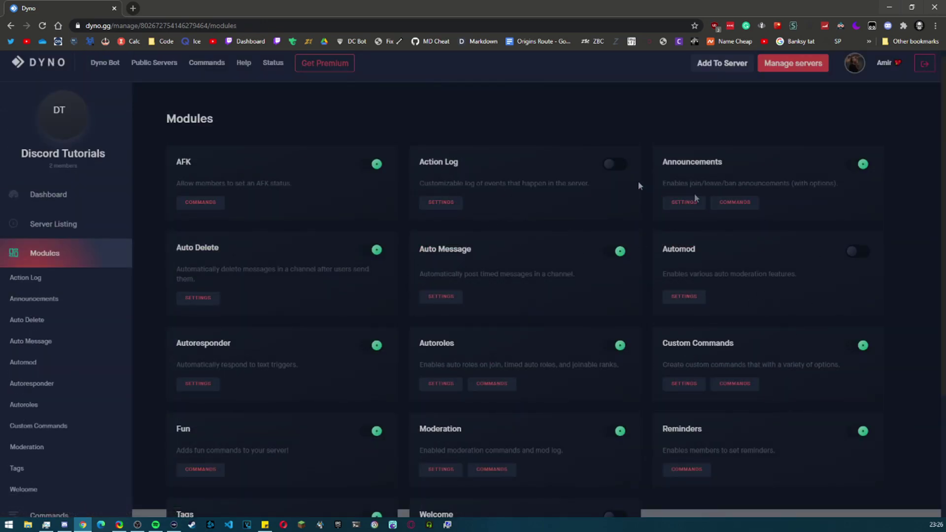
pyautogui.click(680, 202)
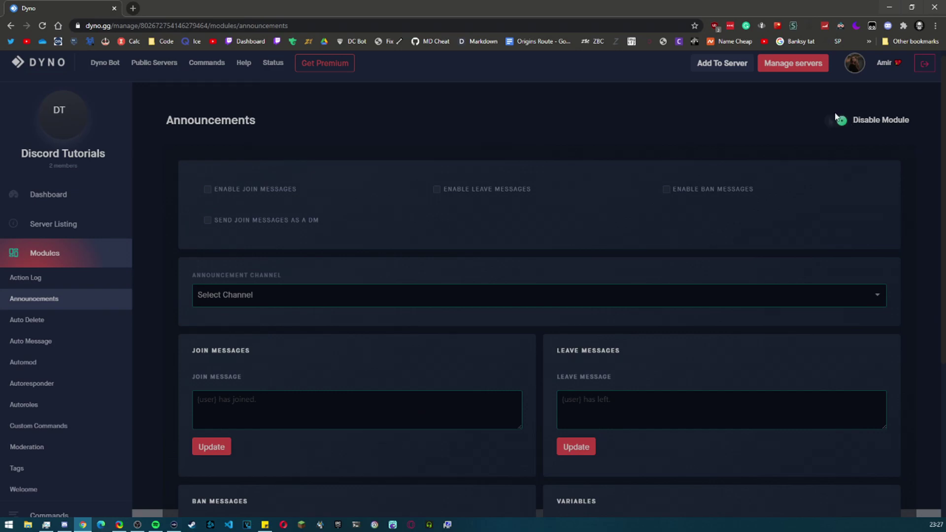
# - Examine the Announcements options for join, leave and ban messages, the announcement channel and the message variables
pyautogui.scroll(-2, 745, 170)
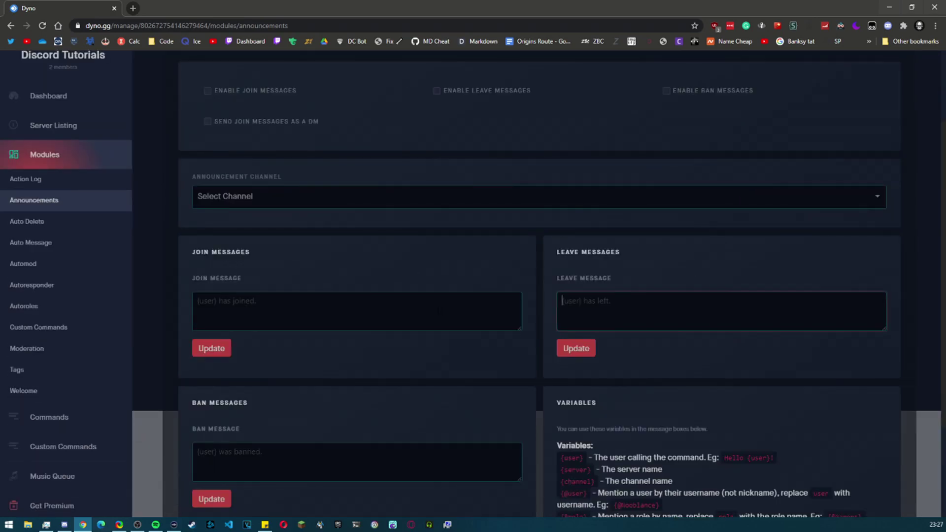
pyautogui.scroll(-3, 376, 387)
pyautogui.scroll(4, 394, 370)
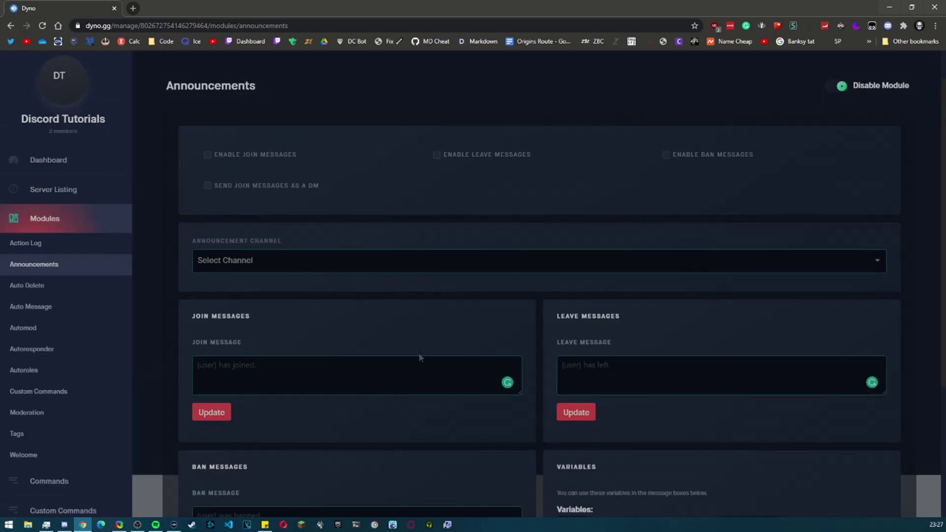
pyautogui.scroll(-3, 418, 359)
pyautogui.click(223, 362)
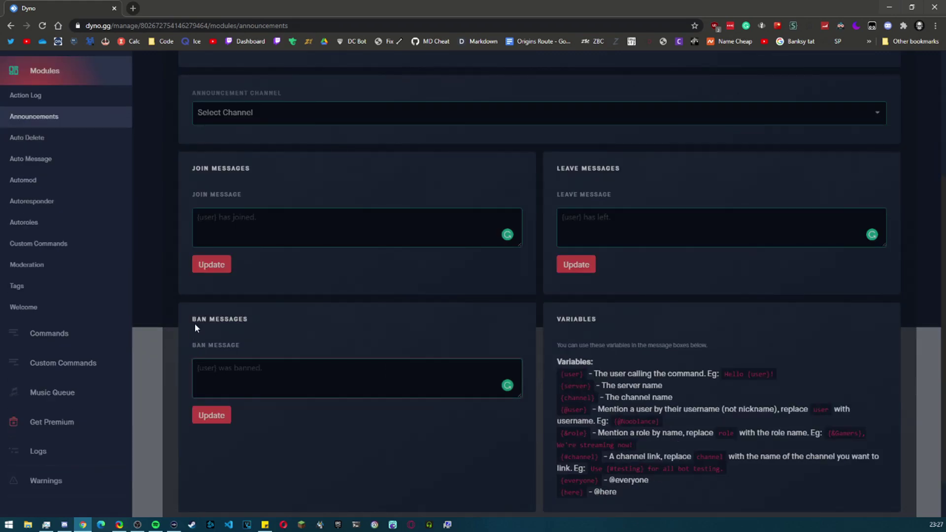
pyautogui.moveTo(193, 168); pyautogui.dragTo(256, 179)
pyautogui.moveTo(193, 319); pyautogui.dragTo(238, 347)
pyautogui.click(240, 347)
pyautogui.scroll(-1, 238, 300)
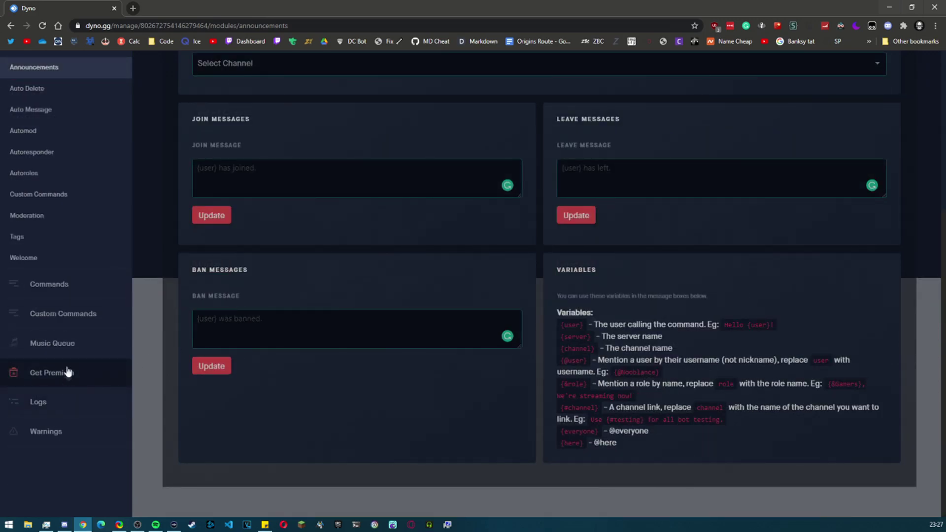
# - Open Dyno's Commands page for the server and disable all commands in the Roles category
pyautogui.click(36, 296)
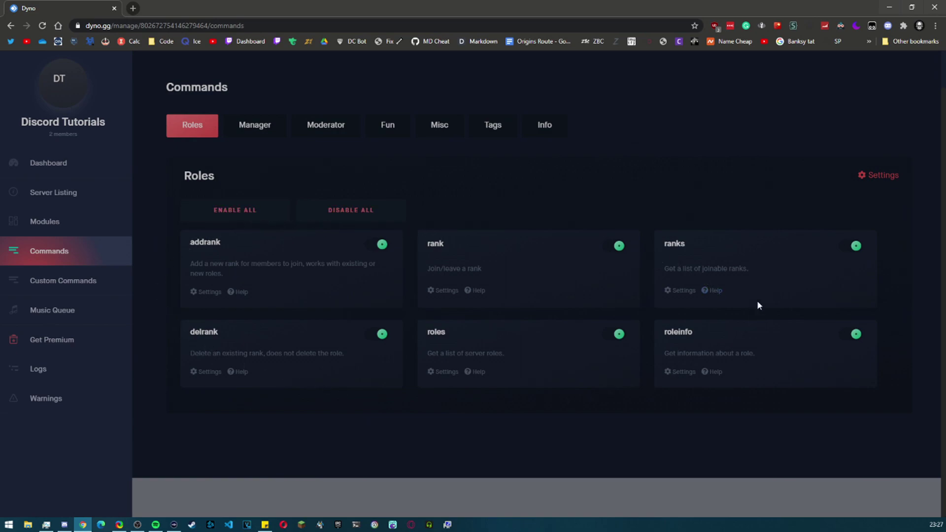
pyautogui.scroll(1, 466, 353)
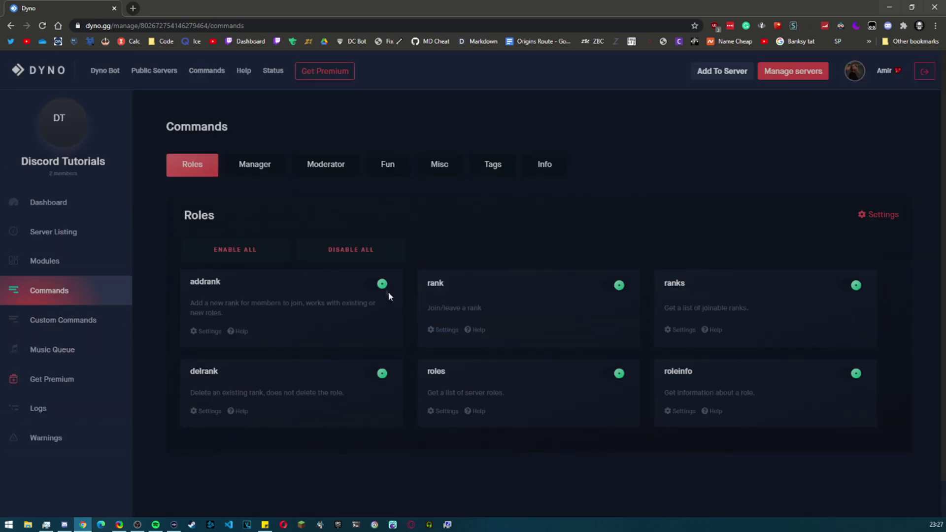
pyautogui.click(362, 251)
pyautogui.click(382, 306)
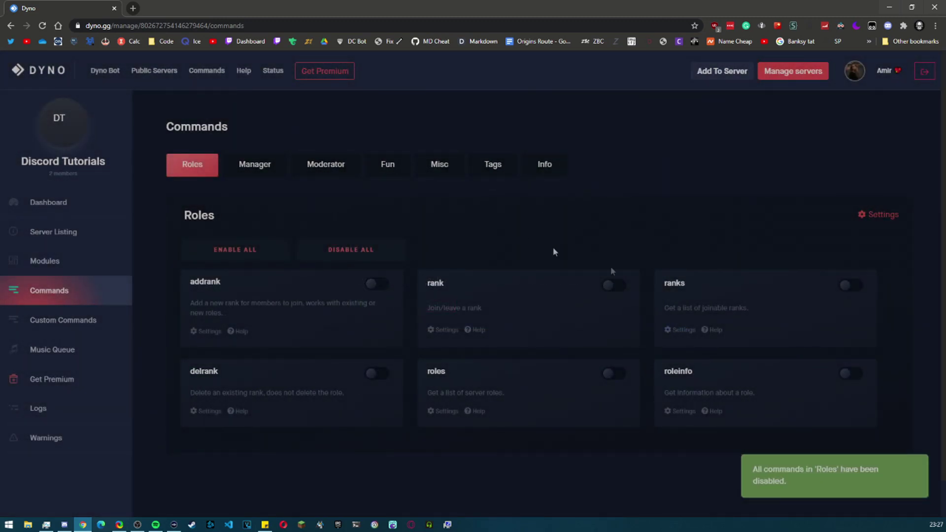
# - Glance at the Manager and Moderator command categories and return to the Roles commands
pyautogui.click(261, 165)
pyautogui.click(320, 166)
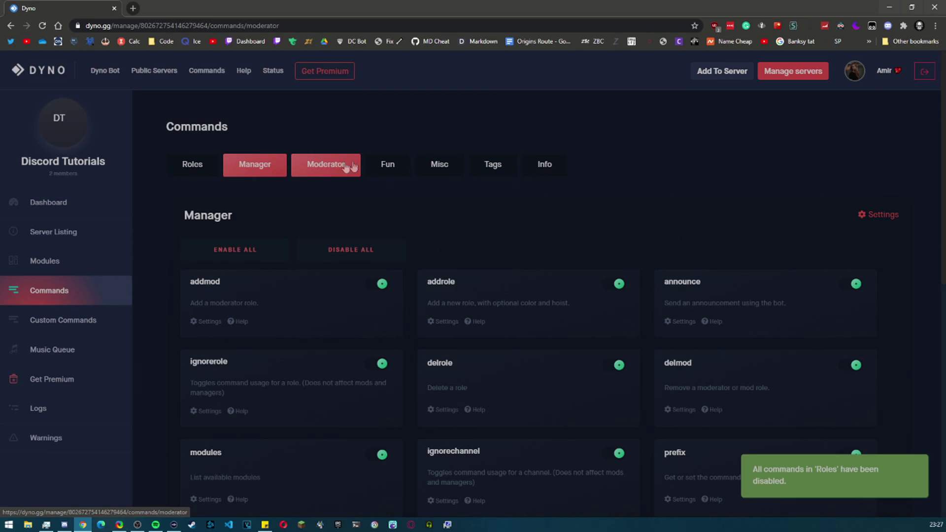
pyautogui.click(192, 164)
# - Open the additional permissions for the Roles commands, examine the allowed and disabled channel choices, and close them without saving
pyautogui.click(870, 214)
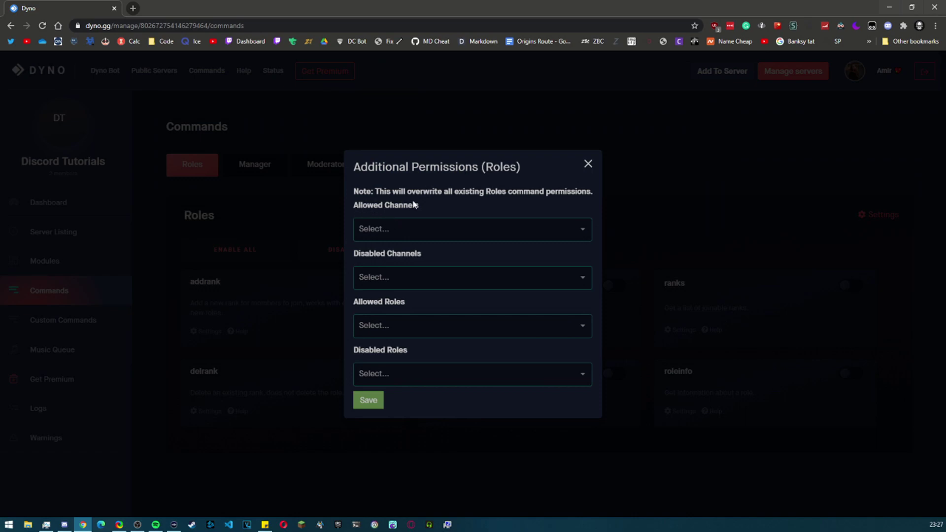
pyautogui.click(406, 232)
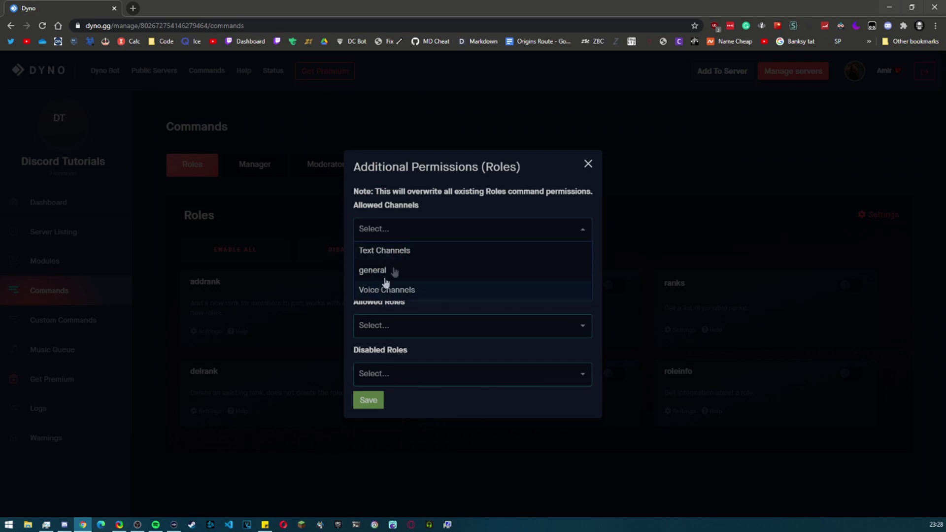
pyautogui.click(438, 211)
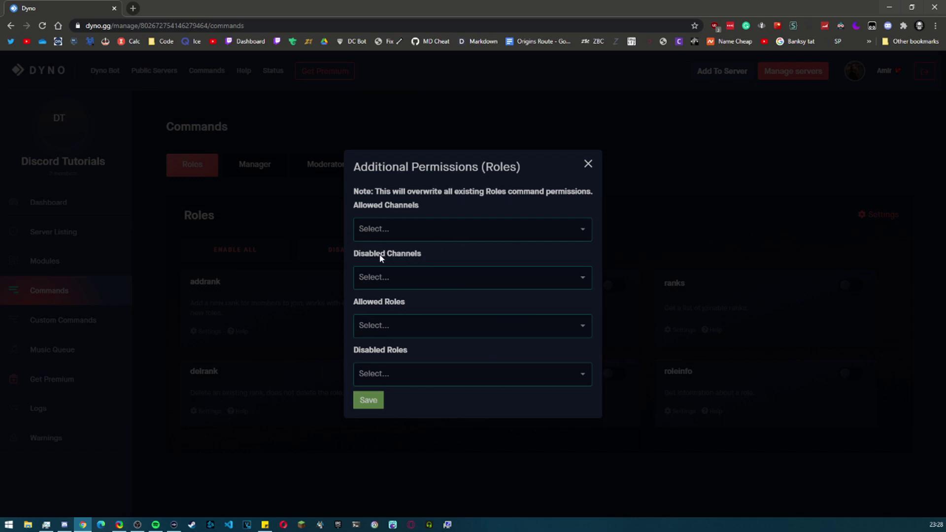
pyautogui.click(378, 278)
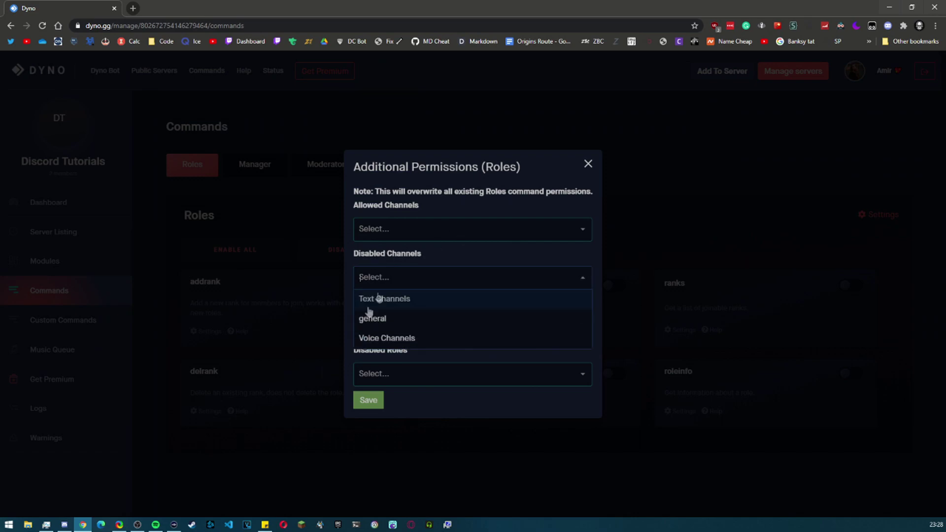
pyautogui.click(434, 266)
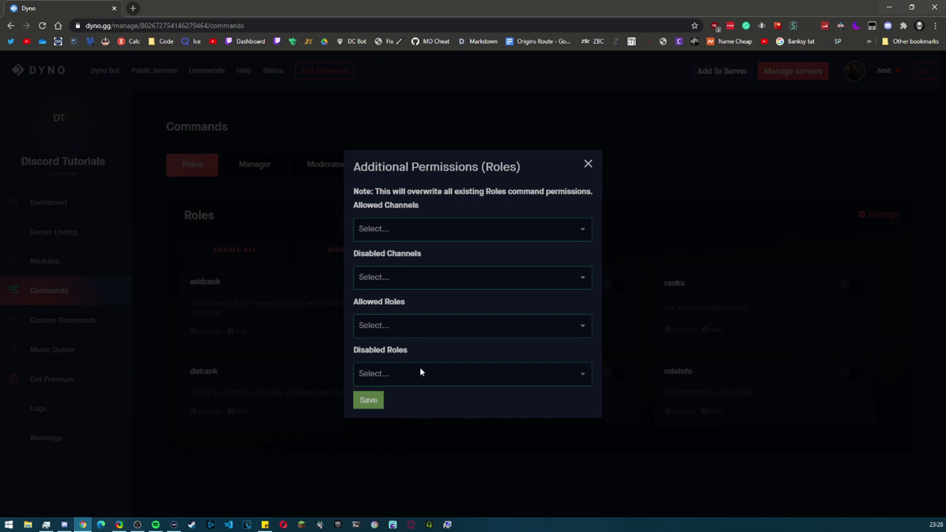
pyautogui.click(588, 164)
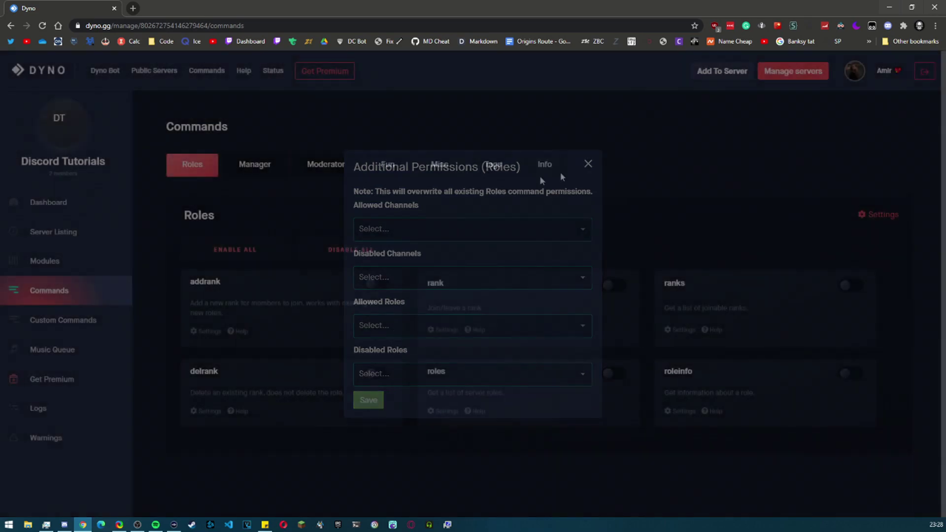
# - Open the Manager command category and look through its commands
pyautogui.click(256, 171)
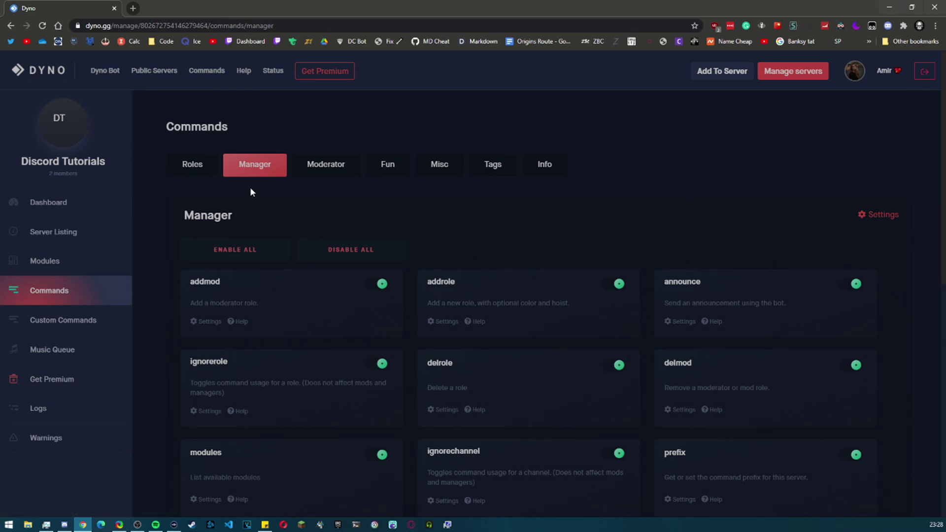
pyautogui.scroll(-2, 382, 253)
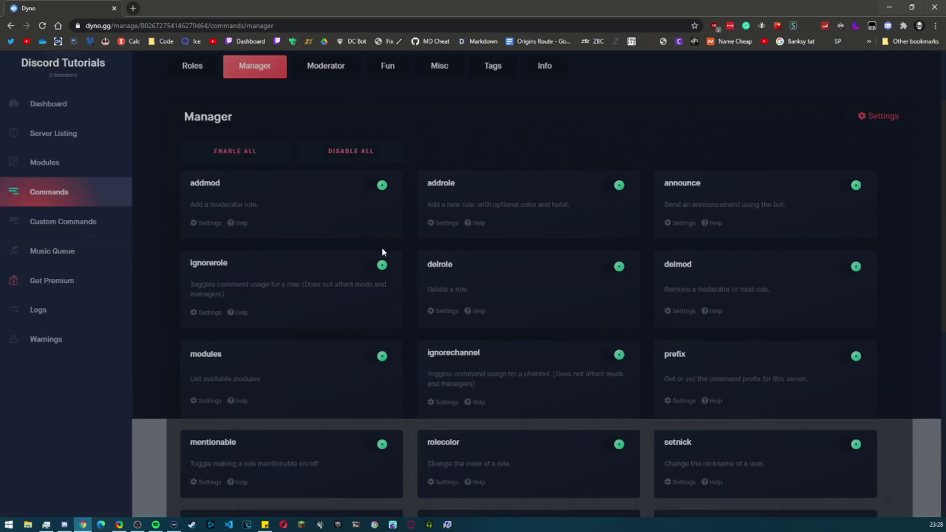
pyautogui.scroll(-3, 382, 253)
pyautogui.scroll(4, 384, 252)
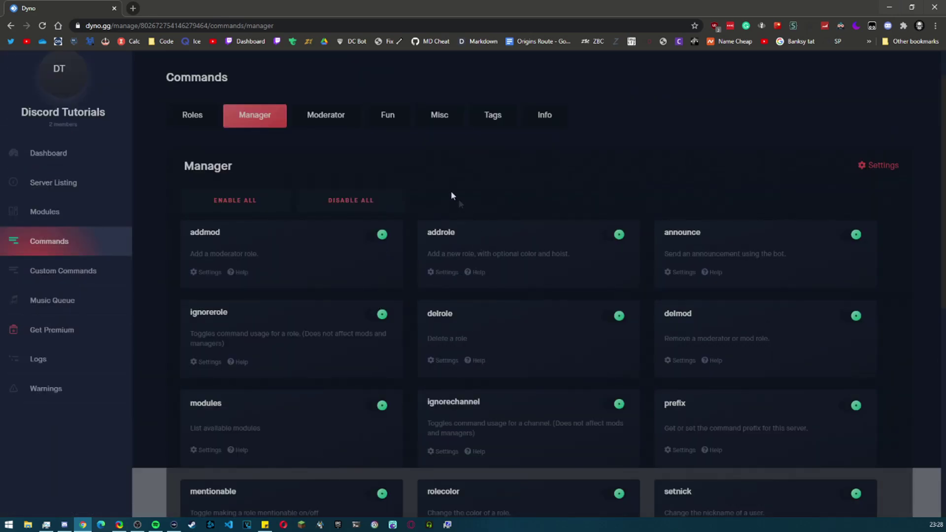
# - Open the additional permissions for all Manager commands, check the Allowed Roles choices, and close them without saving
pyautogui.click(863, 167)
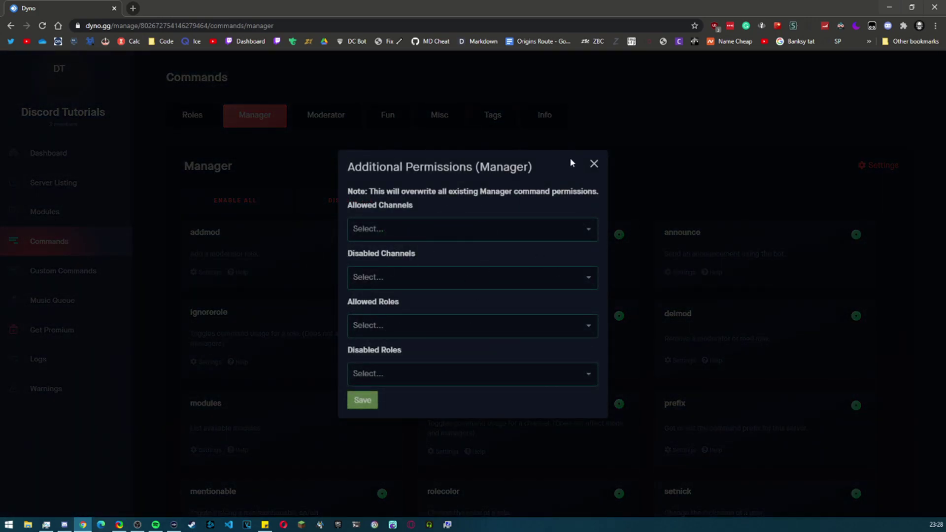
pyautogui.click(433, 326)
pyautogui.click(413, 306)
pyautogui.click(594, 163)
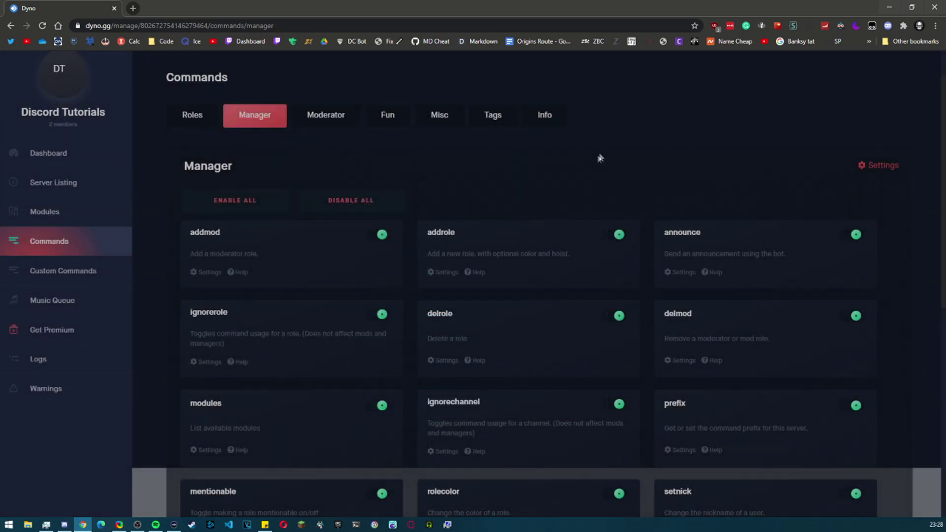
# - Open the additional permissions of the setnick command, view its Allowed Roles choices, and close them without saving
pyautogui.scroll(-1, 519, 272)
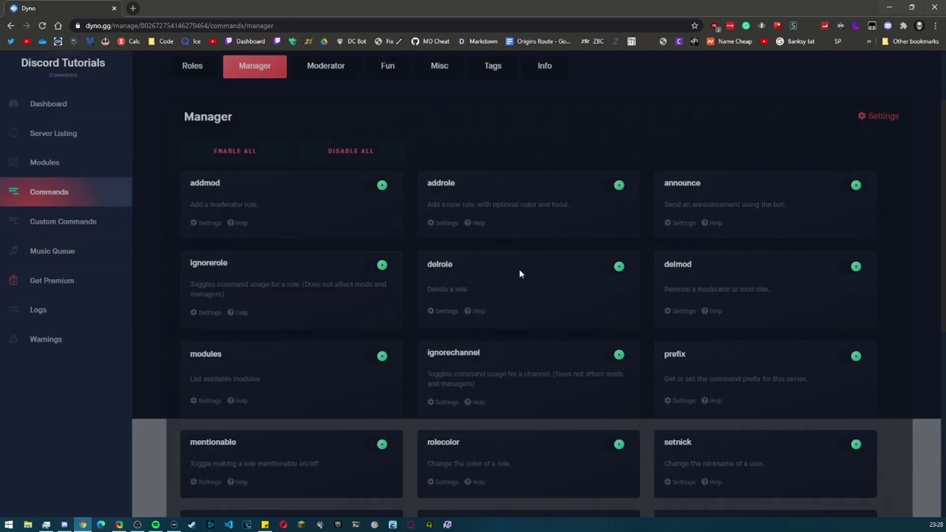
pyautogui.scroll(-1, 518, 269)
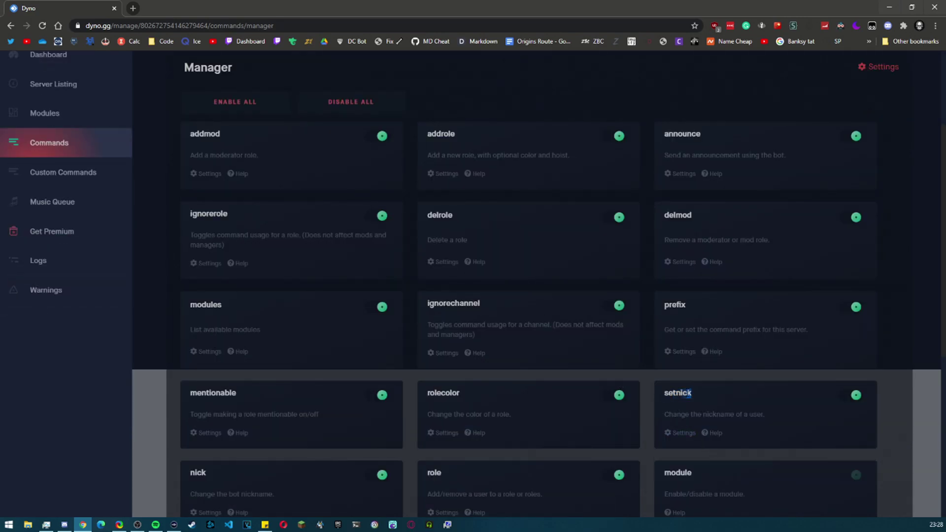
pyautogui.click(684, 433)
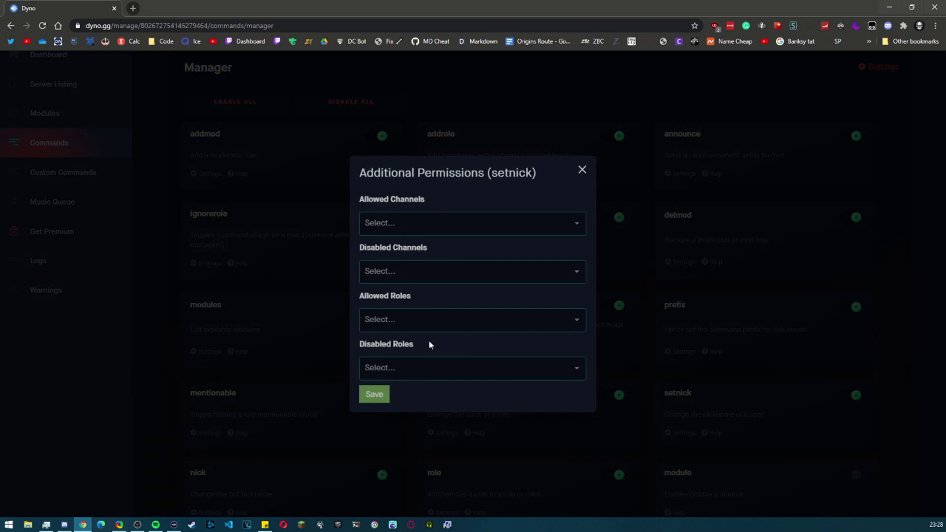
pyautogui.click(421, 326)
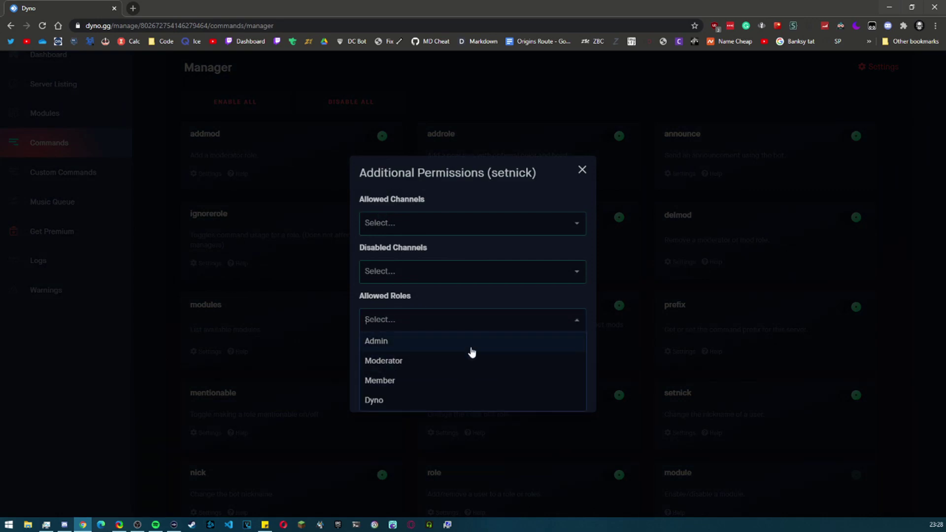
pyautogui.click(565, 237)
pyautogui.click(582, 170)
# - Browse the remaining Manager commands and return towards the start of the list
pyautogui.scroll(3, 380, 289)
pyautogui.scroll(-3, 380, 289)
pyautogui.scroll(-1, 382, 294)
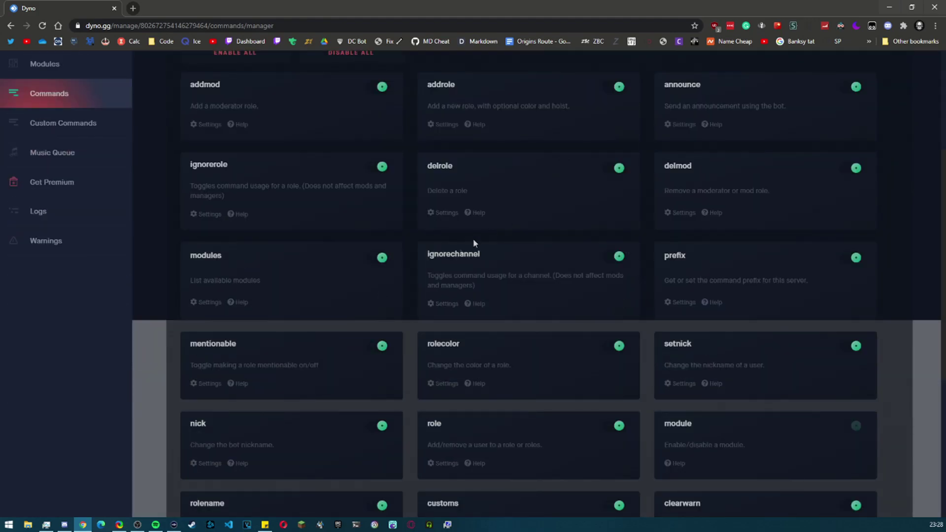
pyautogui.scroll(2, 489, 261)
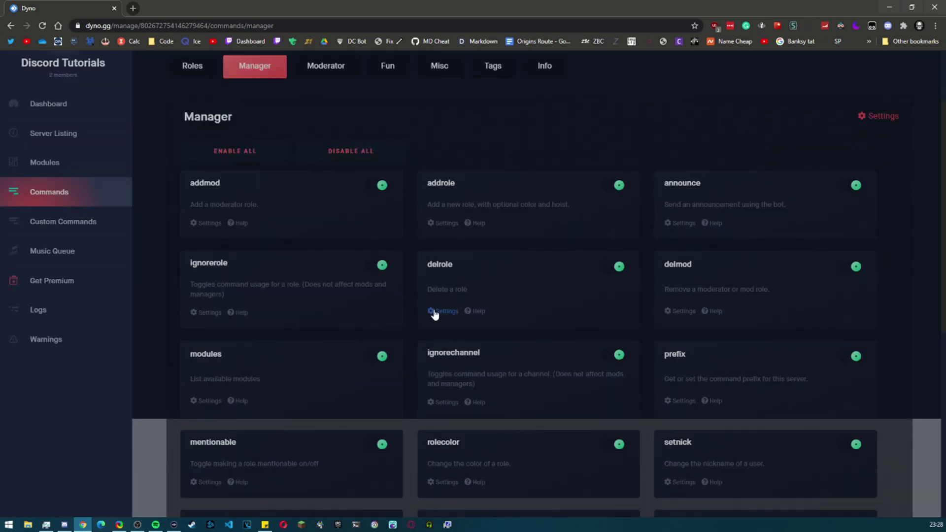
# - View the additional permissions of the delrole and ignorechannel commands, closing each without saving
pyautogui.click(434, 312)
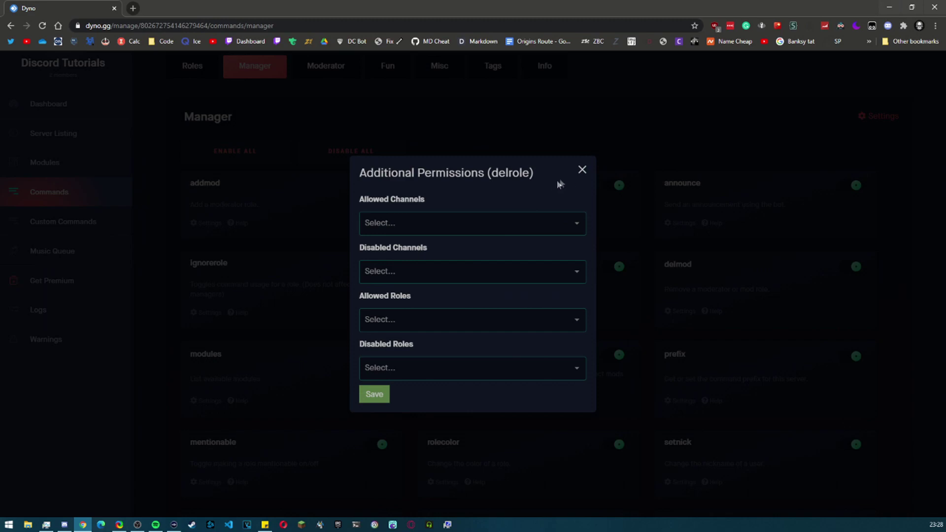
pyautogui.click(586, 176)
pyautogui.click(439, 400)
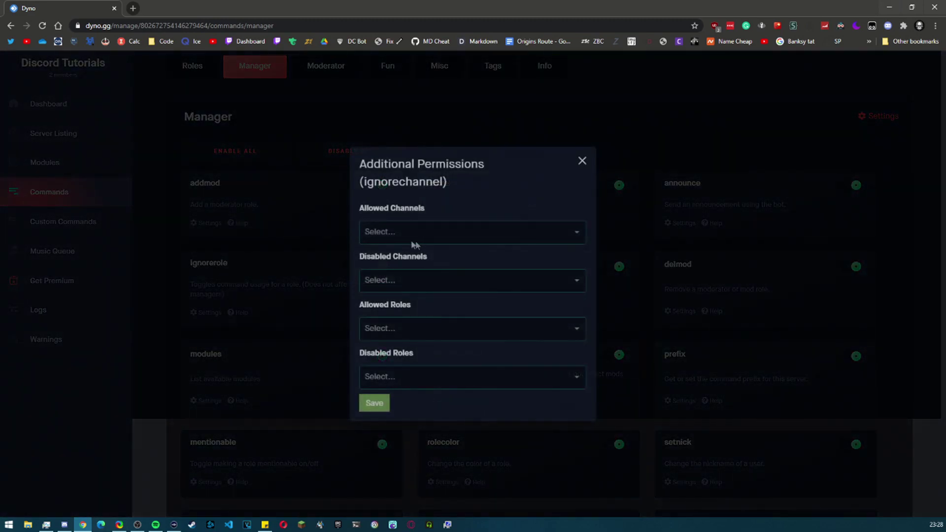
pyautogui.click(586, 161)
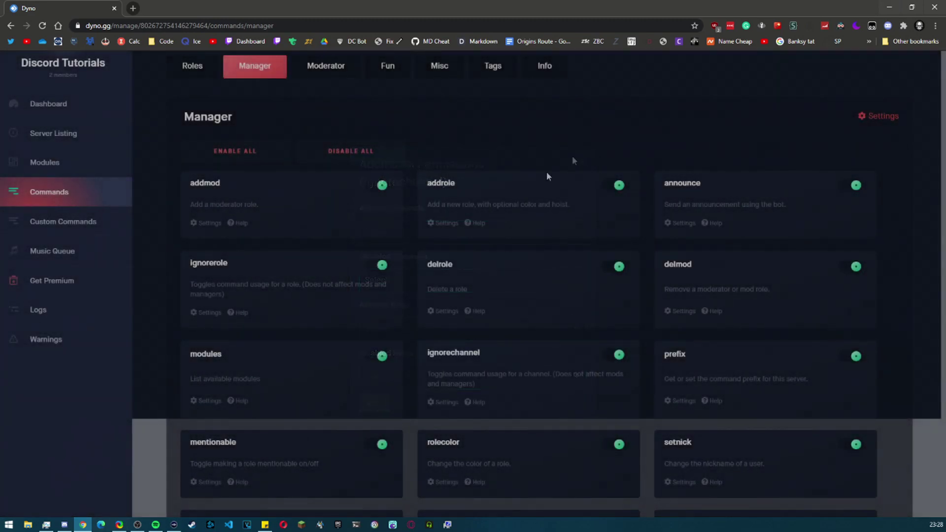
# - Switch to Discord, review the Admin role's permissions in the Discord Tutorials server settings down to Administrator, and close the settings
pyautogui.click(71, 524)
pyautogui.click(69, 28)
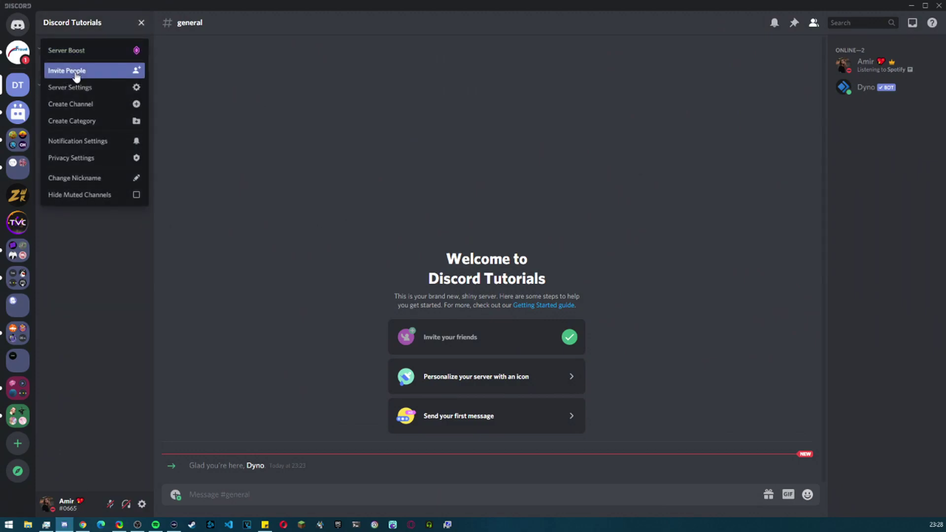
pyautogui.click(75, 86)
pyautogui.click(241, 75)
pyautogui.click(355, 61)
pyautogui.scroll(-15, 676, 407)
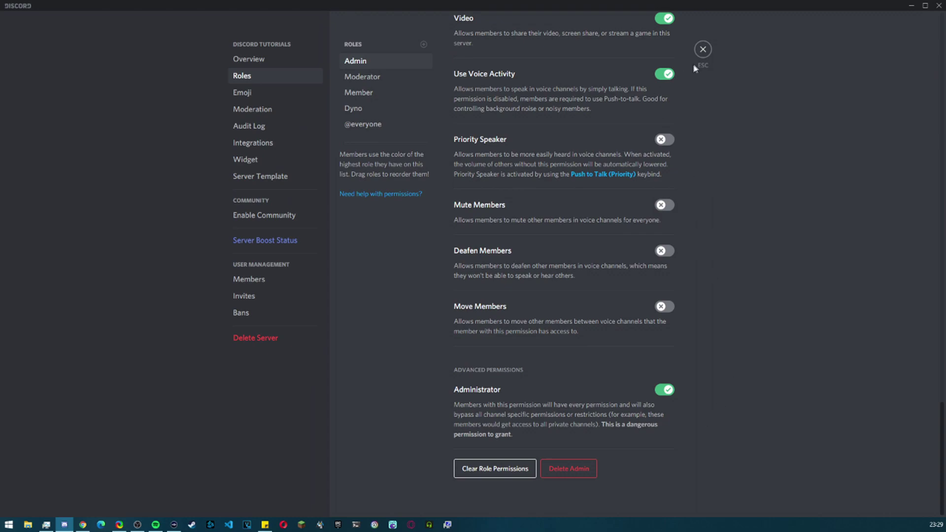
pyautogui.click(703, 50)
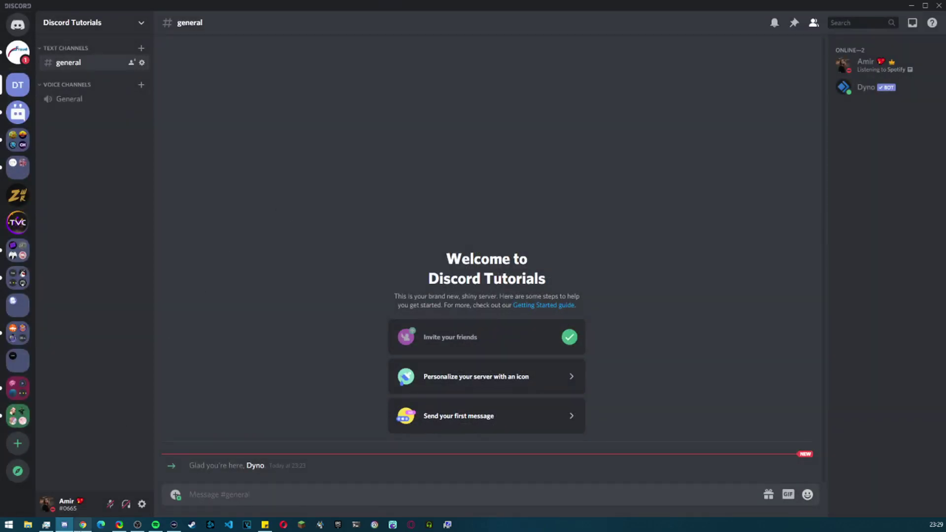
# - Return to the Dyno dashboard in the browser, view the nick command's additional permissions, and close them without saving
pyautogui.click(80, 526)
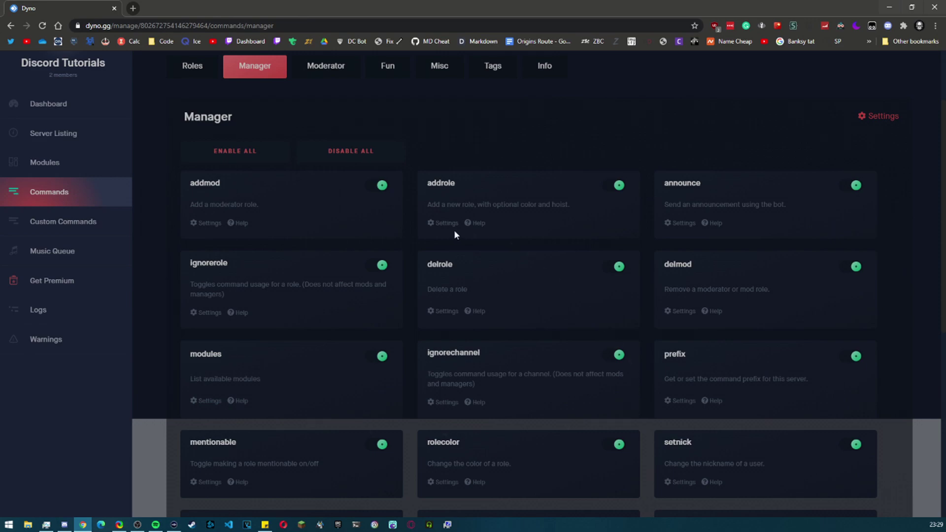
pyautogui.scroll(-4, 435, 356)
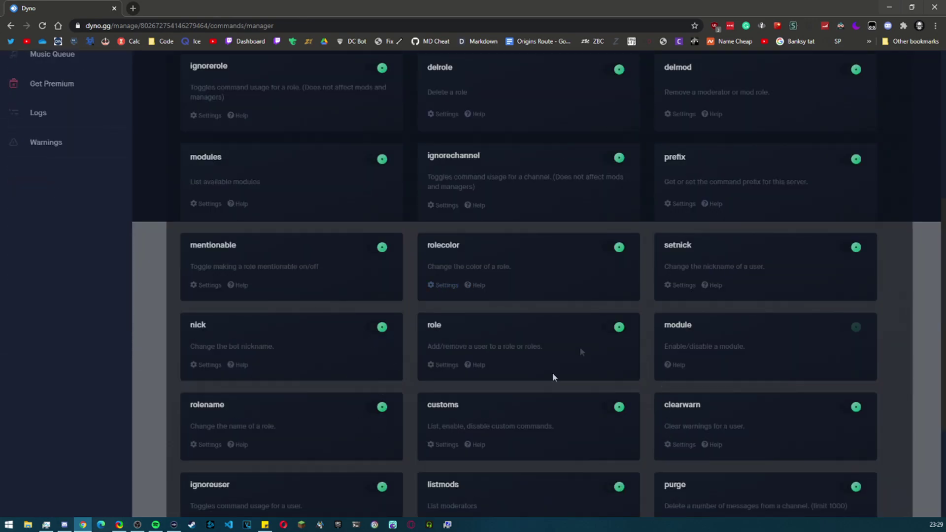
pyautogui.click(207, 365)
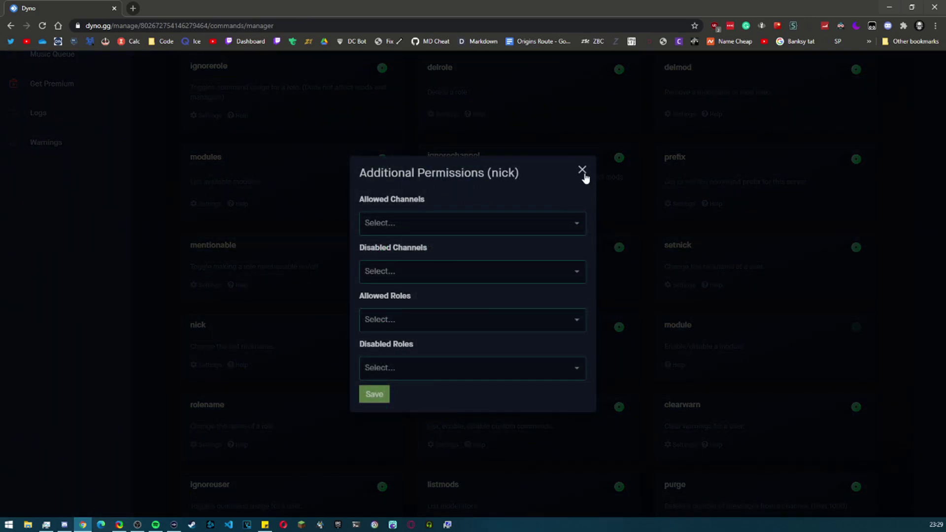
pyautogui.click(582, 170)
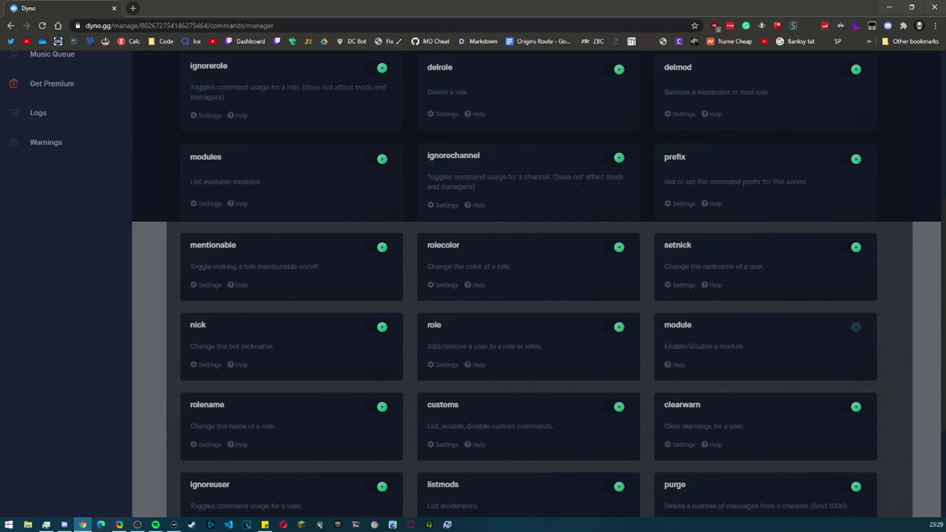
# - Look through the Manager commands to the end of the list and read the purge command's description
pyautogui.scroll(4, 640, 211)
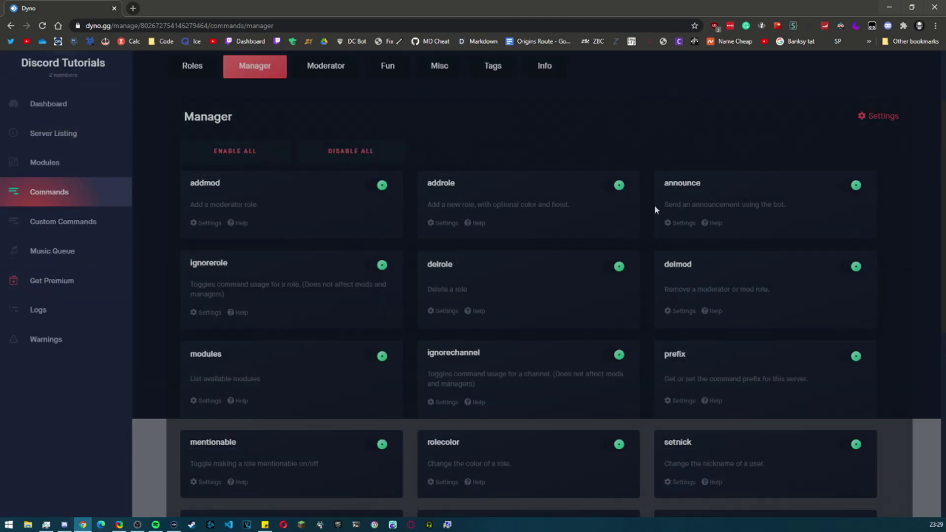
pyautogui.scroll(-2, 696, 345)
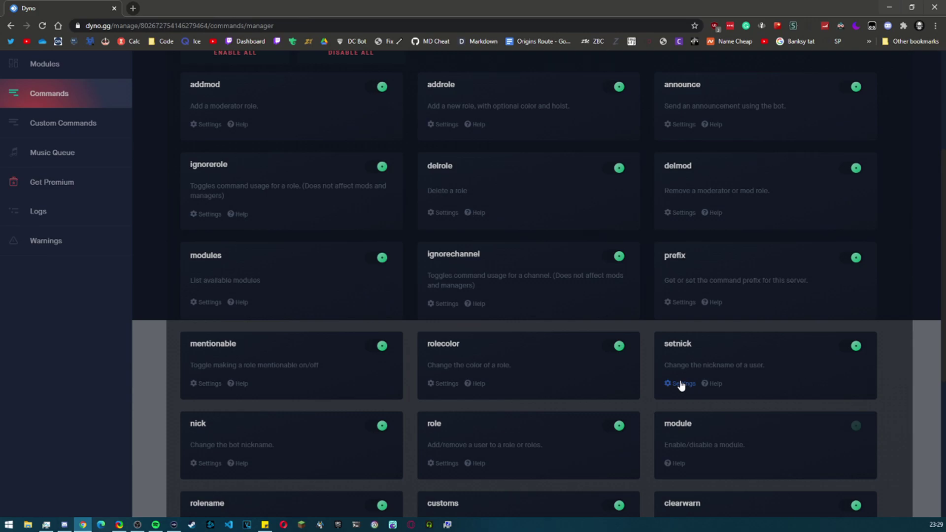
pyautogui.scroll(-1, 715, 361)
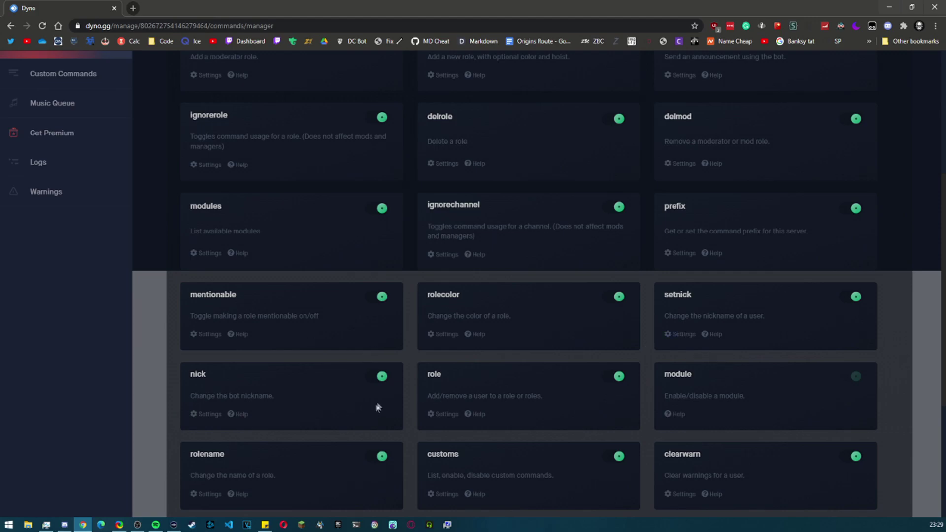
pyautogui.scroll(-3, 639, 381)
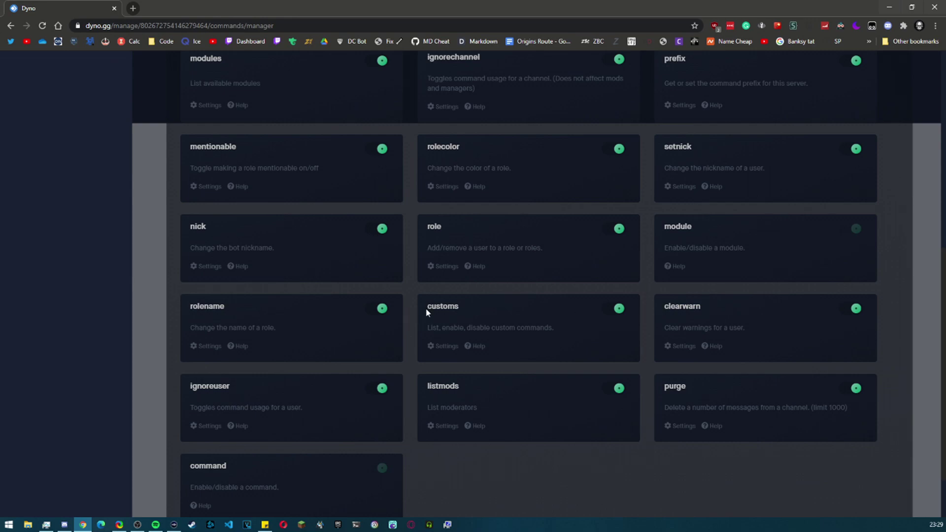
pyautogui.scroll(-1, 217, 319)
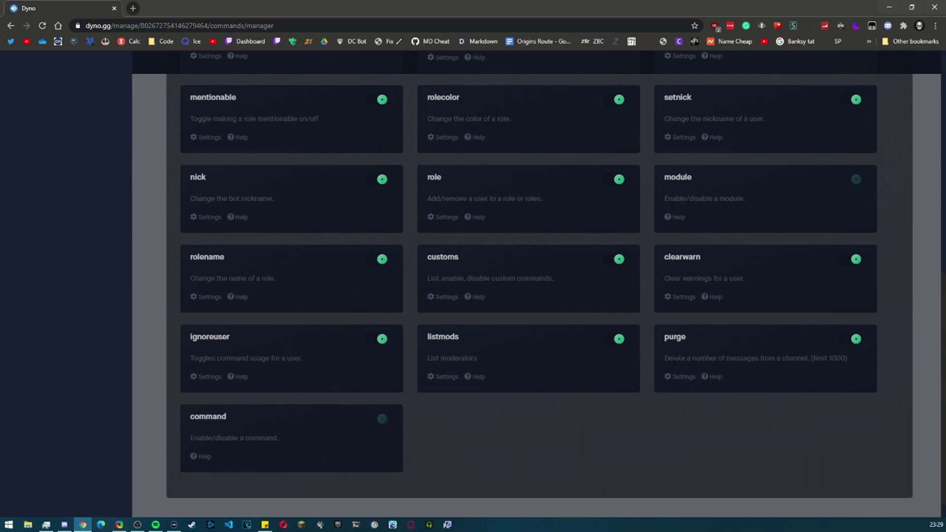
pyautogui.moveTo(666, 362); pyautogui.dragTo(852, 354)
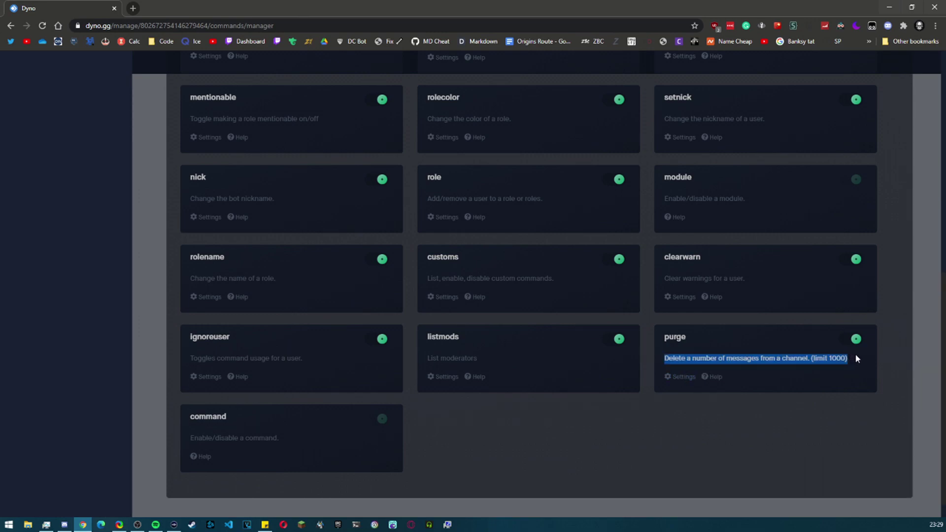
pyautogui.click(855, 353)
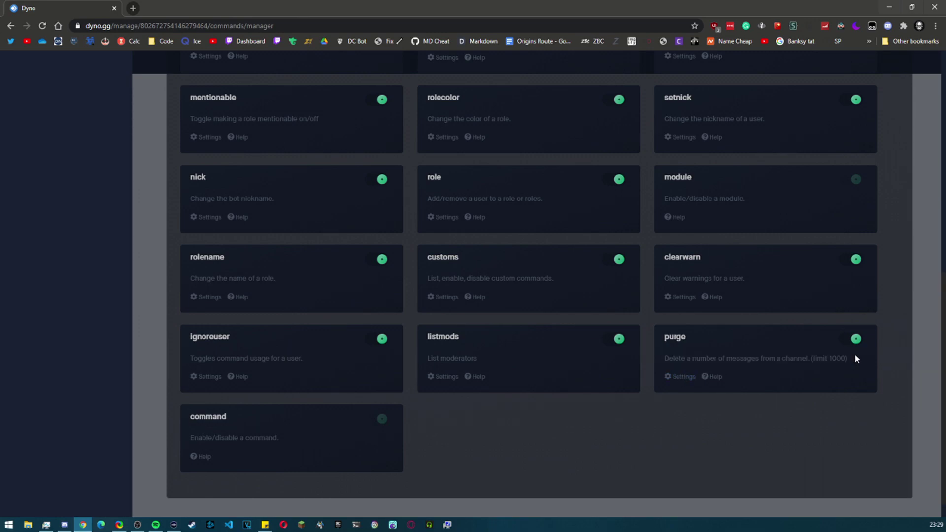
# - Open the additional permissions of the purge command and examine its channel and role restriction fields
pyautogui.click(684, 376)
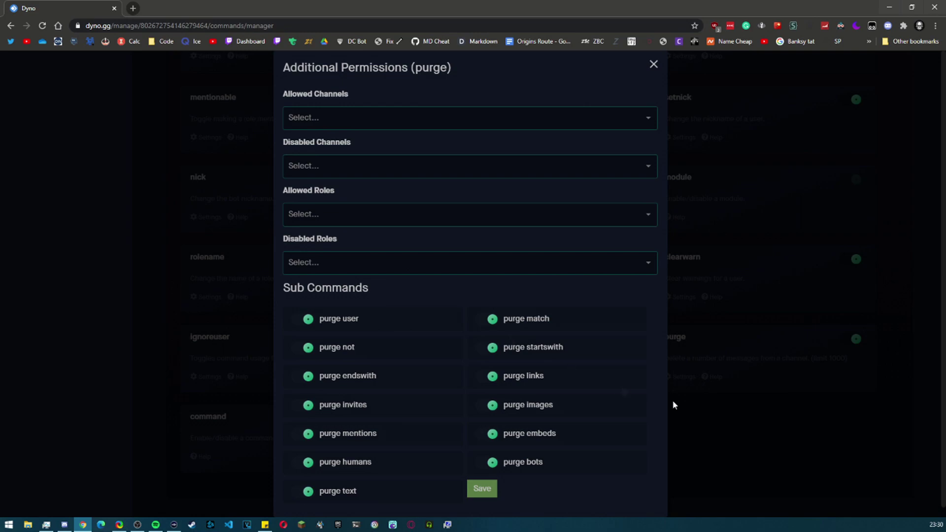
pyautogui.moveTo(284, 94); pyautogui.dragTo(359, 93)
pyautogui.click(359, 94)
pyautogui.moveTo(323, 199); pyautogui.dragTo(288, 195)
pyautogui.click(291, 194)
# - Examine the sub commands listed in the purge command's additional permissions and close the dialog without saving
pyautogui.scroll(-1, 387, 248)
pyautogui.click(486, 307)
pyautogui.click(477, 308)
pyautogui.moveTo(284, 277); pyautogui.dragTo(369, 277)
pyautogui.click(371, 278)
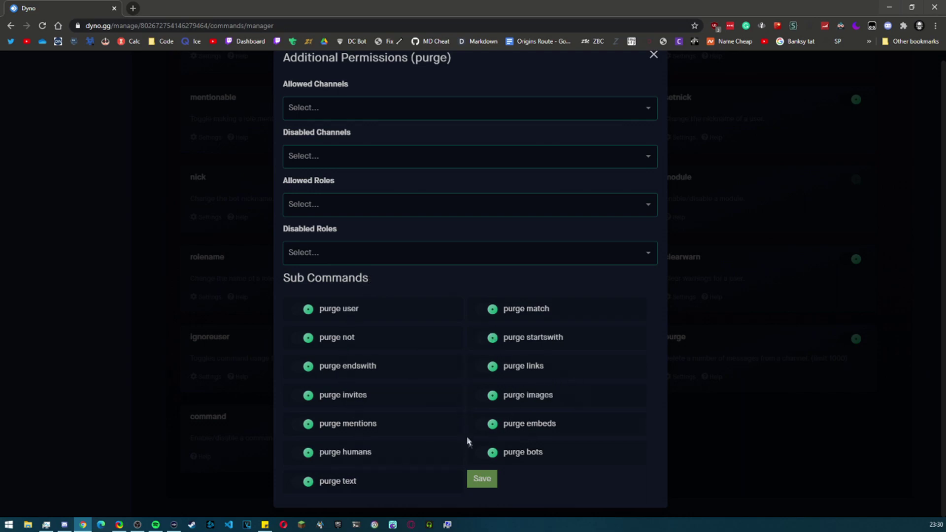
pyautogui.scroll(1, 363, 389)
pyautogui.moveTo(368, 68); pyautogui.dragTo(449, 74)
pyautogui.click(449, 75)
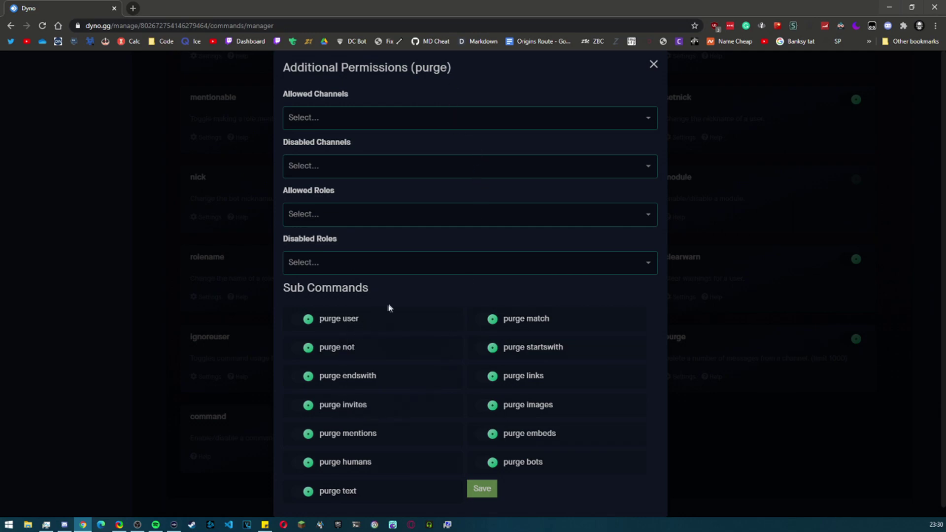
pyautogui.moveTo(370, 288); pyautogui.dragTo(284, 297)
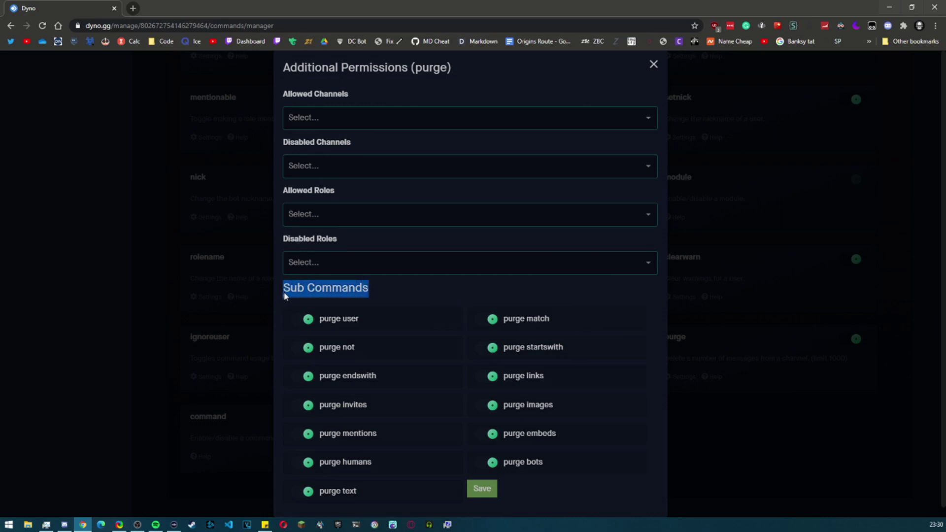
pyautogui.click(283, 297)
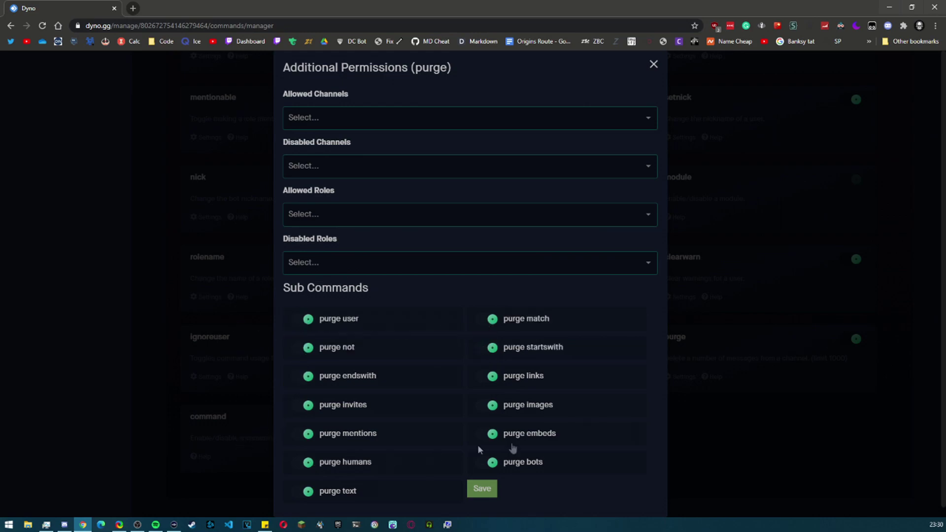
pyautogui.click(716, 450)
# - Open the Moderator command category and look through its first commands
pyautogui.scroll(10, 542, 411)
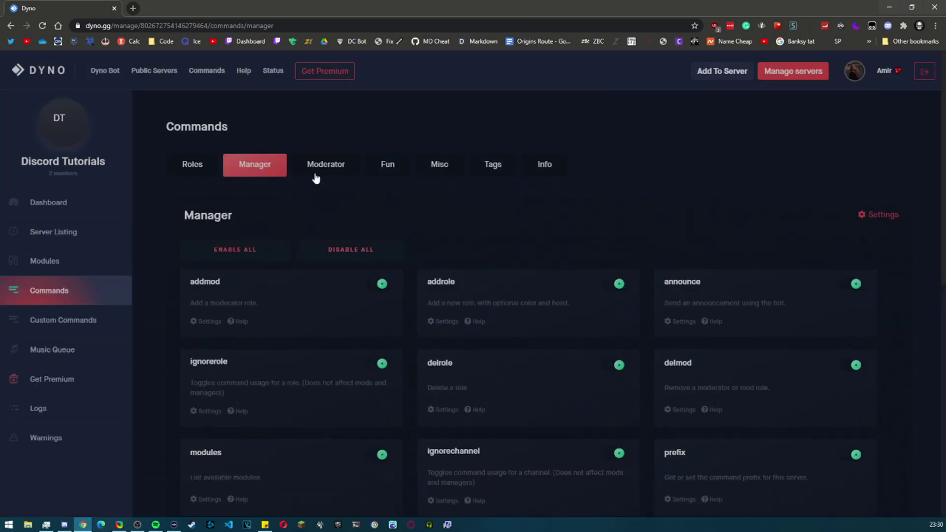
pyautogui.click(314, 167)
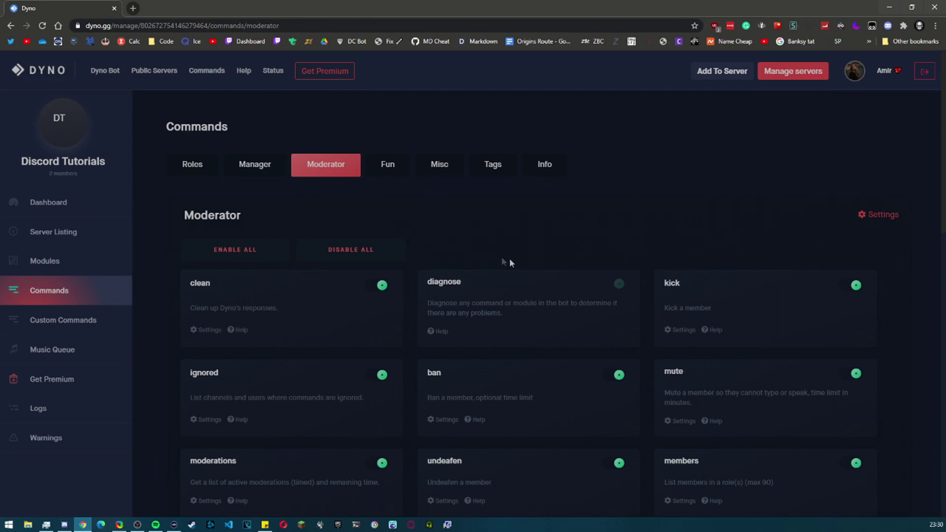
pyautogui.scroll(-1, 355, 246)
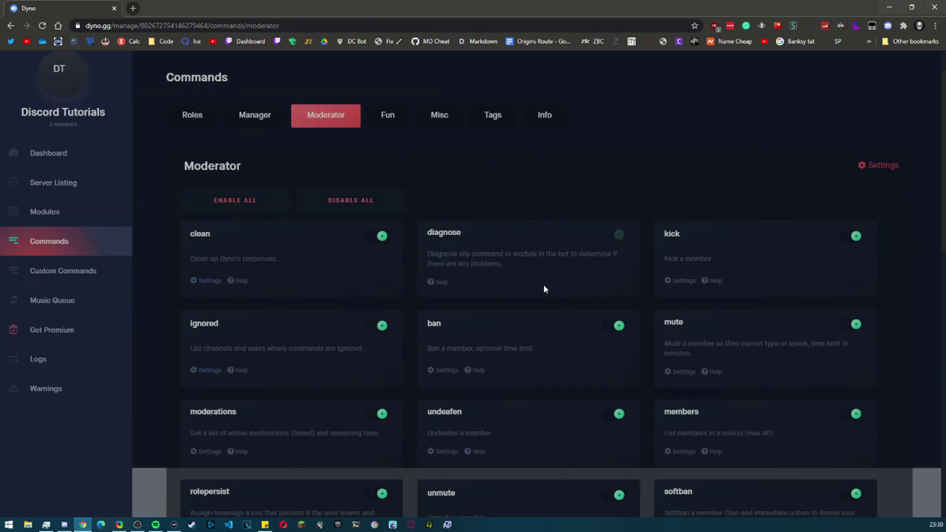
pyautogui.scroll(-1, 548, 288)
pyautogui.scroll(-1, 552, 288)
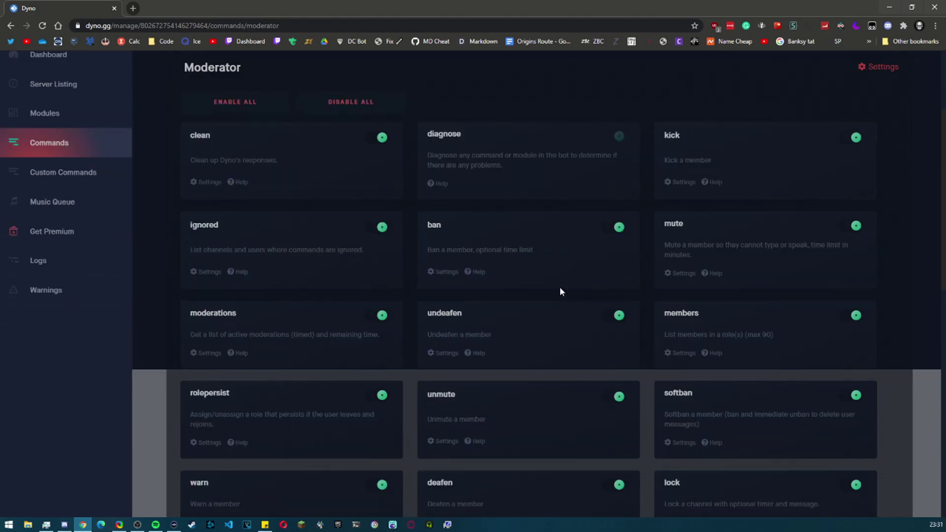
# - Open the additional permissions of the kick command, examine the Allowed Roles setting, and close them without saving
pyautogui.click(689, 181)
pyautogui.click(404, 321)
pyautogui.click(423, 301)
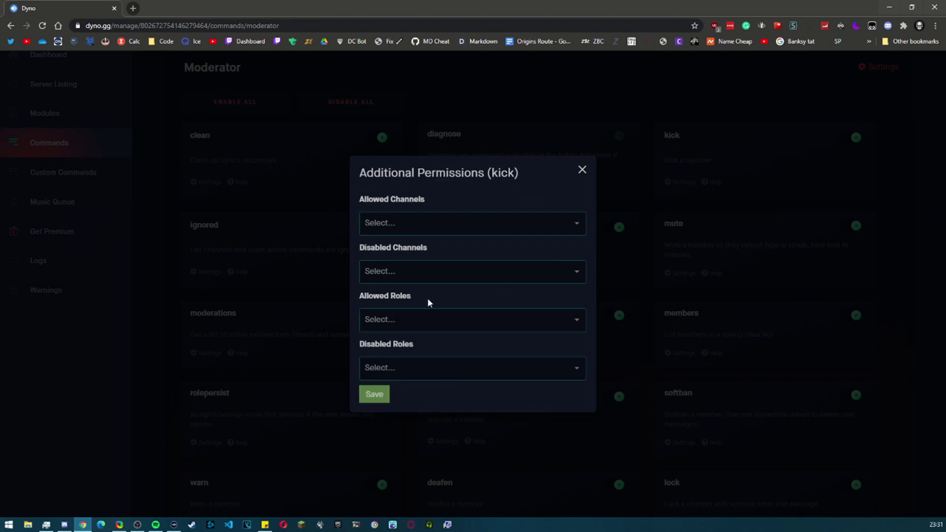
pyautogui.click(428, 300)
pyautogui.click(437, 296)
pyautogui.click(582, 170)
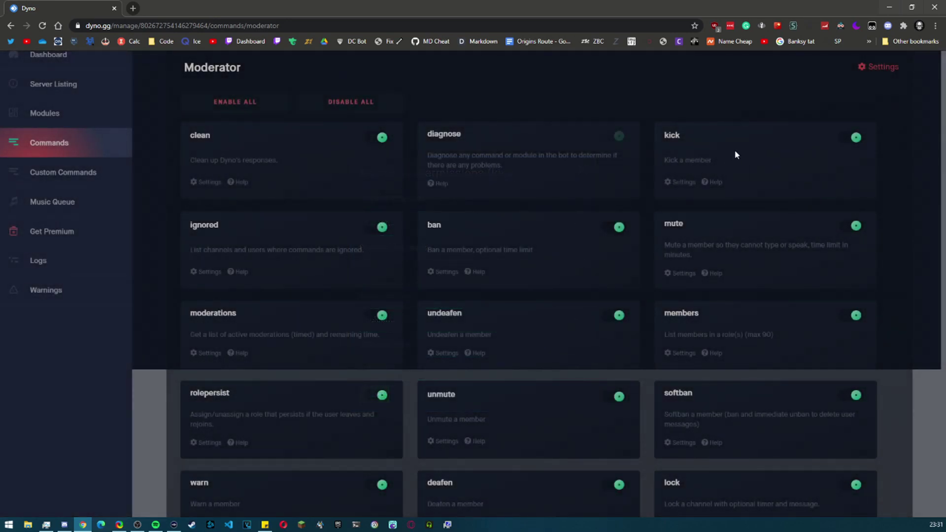
# - View the mute command's additional permissions, and read its help for the cooldown and required permissions, closing both
pyautogui.click(679, 273)
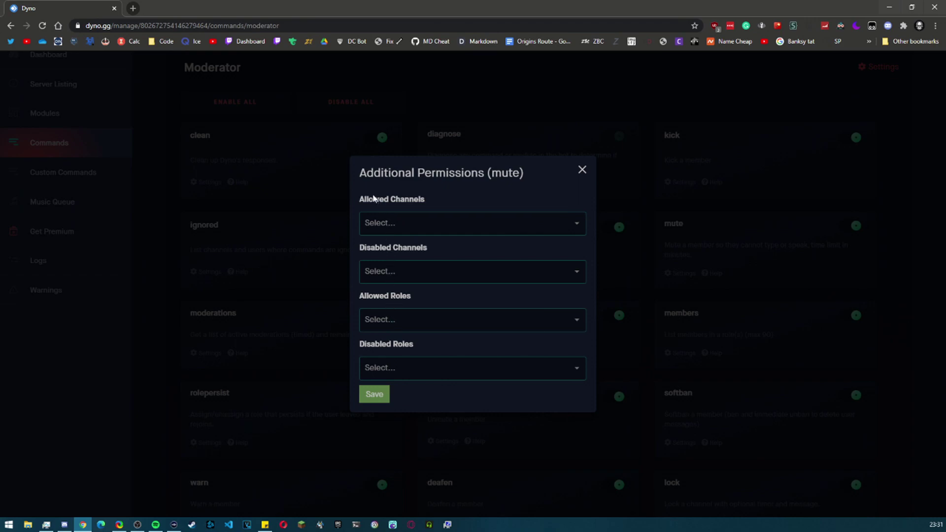
pyautogui.click(581, 171)
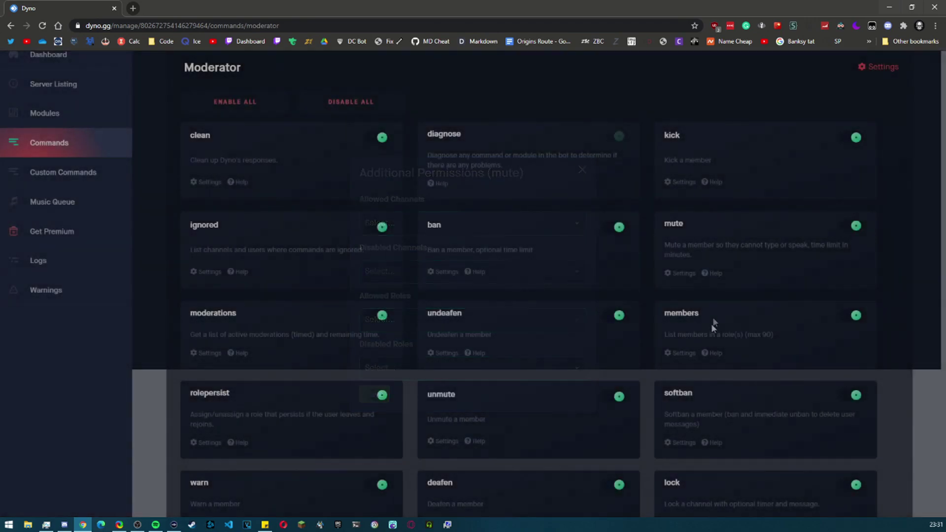
pyautogui.click(711, 272)
pyautogui.moveTo(353, 216); pyautogui.dragTo(436, 217)
pyautogui.click(441, 220)
pyautogui.moveTo(351, 235); pyautogui.dragTo(481, 236)
pyautogui.click(481, 235)
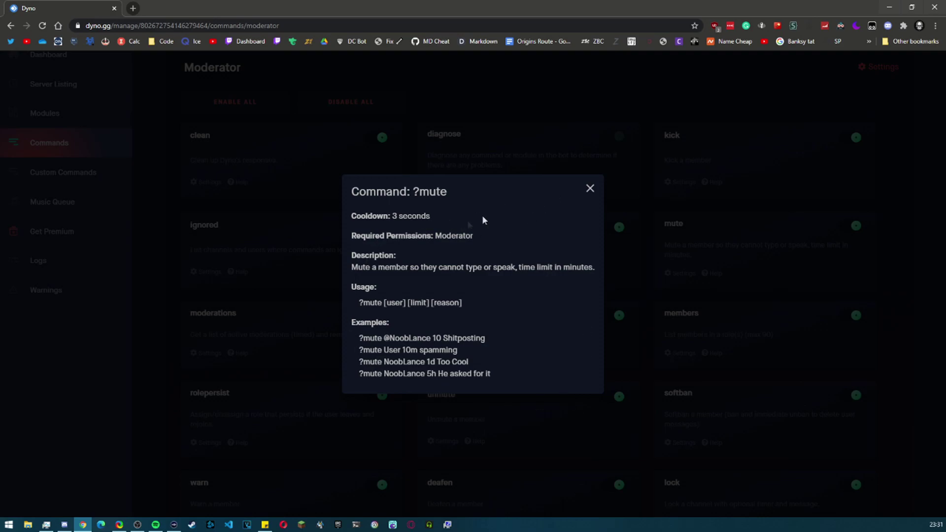
pyautogui.click(588, 193)
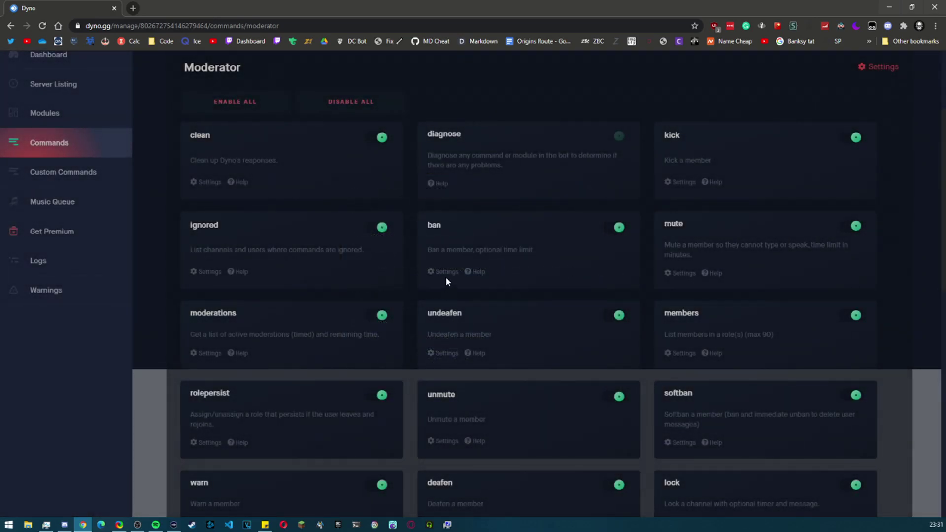
# - View the additional permissions and sub commands of the ban command and close them without saving
pyautogui.click(448, 273)
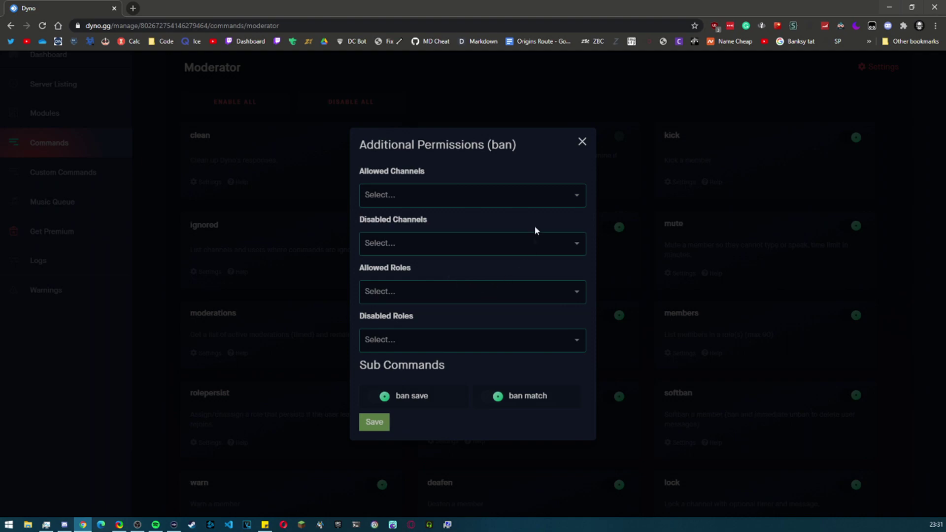
pyautogui.click(582, 141)
pyautogui.click(444, 276)
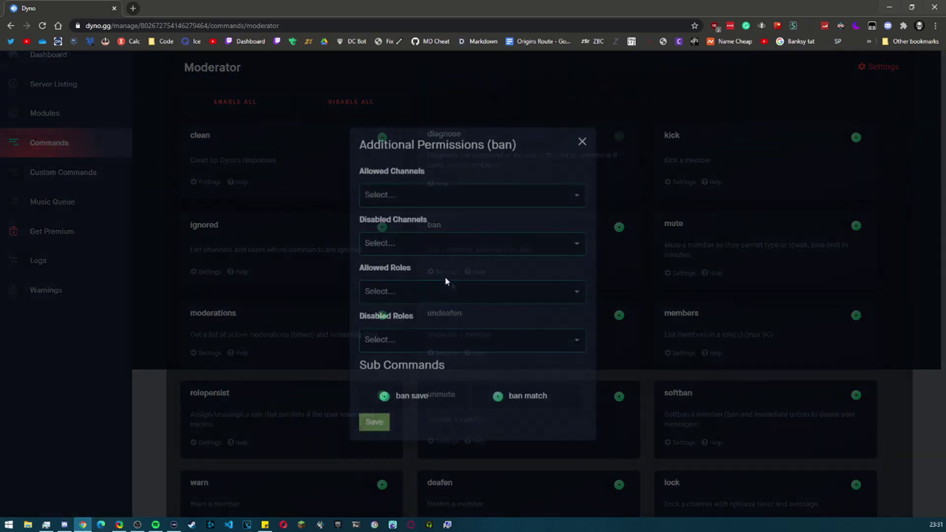
pyautogui.click(582, 142)
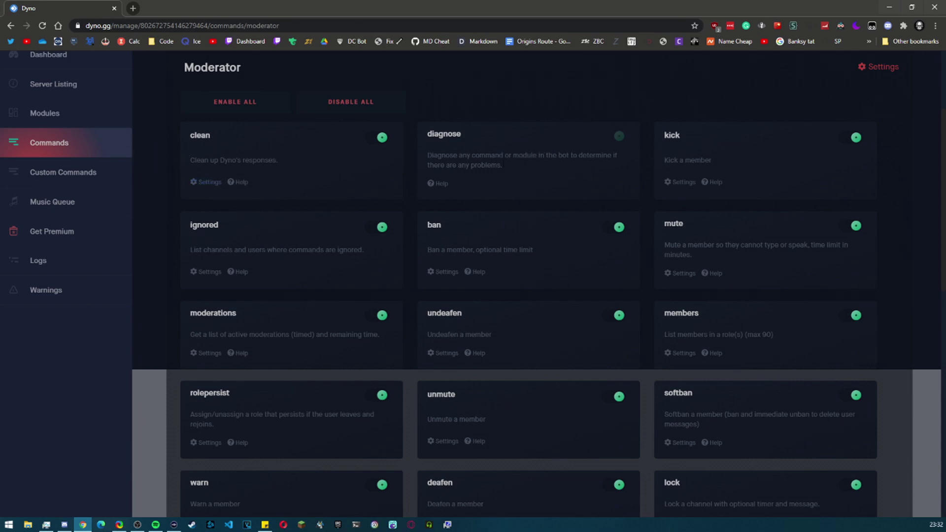
# - View the additional permissions of the moderations command and close them without saving
pyautogui.scroll(-1, 376, 181)
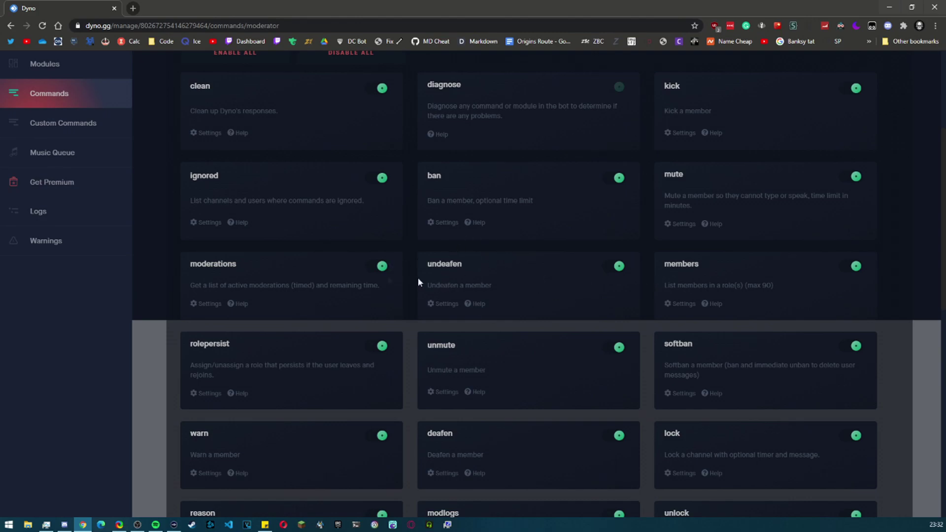
pyautogui.click(209, 303)
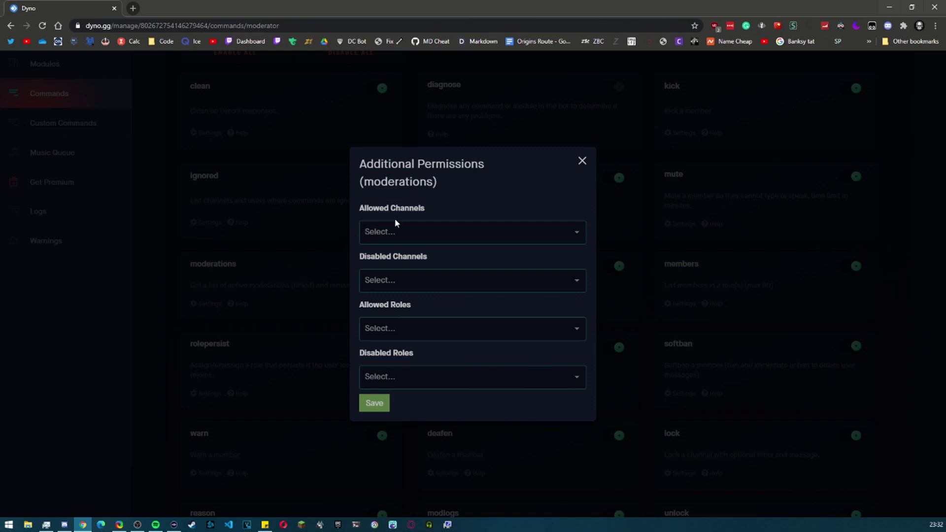
pyautogui.click(581, 162)
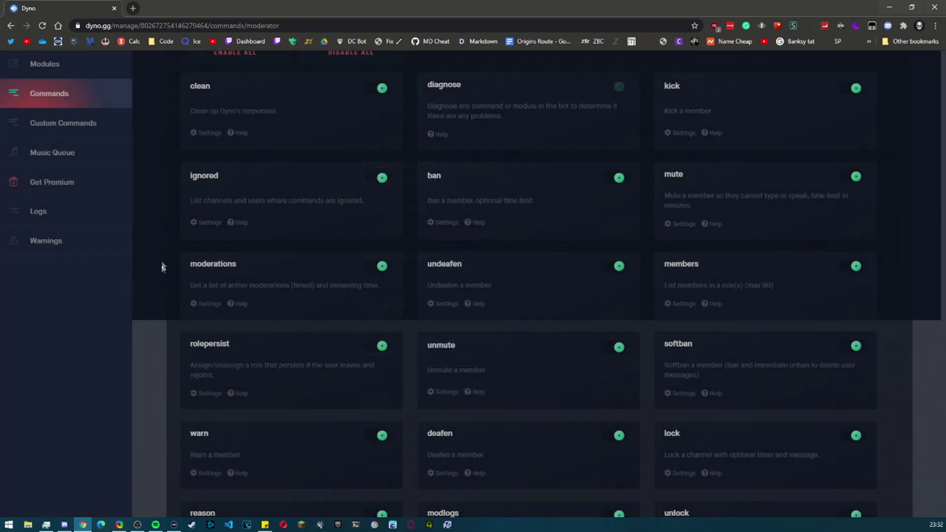
pyautogui.click(199, 303)
pyautogui.click(582, 162)
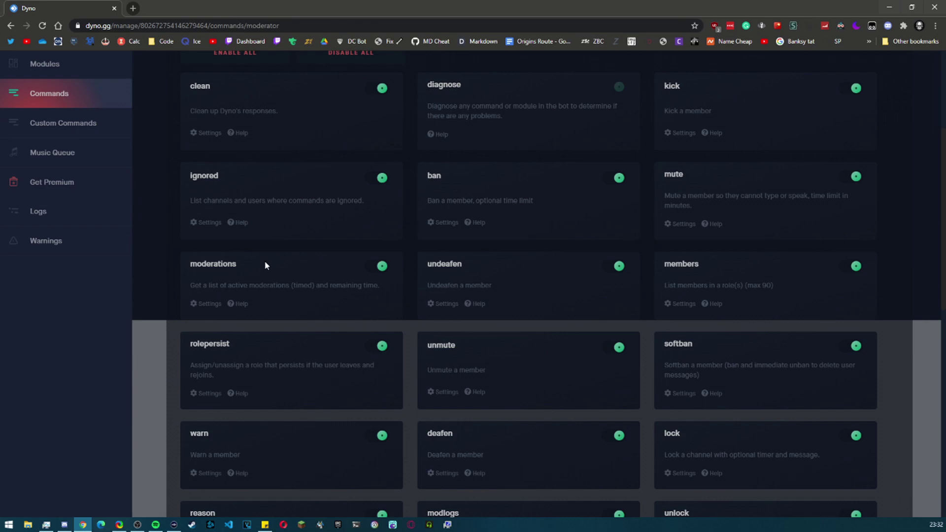
# - Look over the lock and unlock commands, view the additional permissions of lock, and close them without saving
pyautogui.scroll(-2, 269, 264)
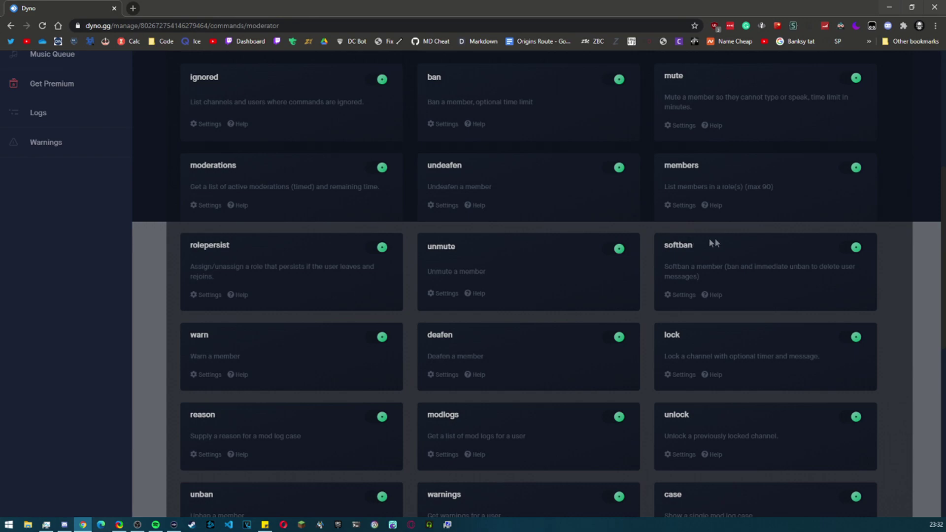
pyautogui.scroll(-2, 714, 241)
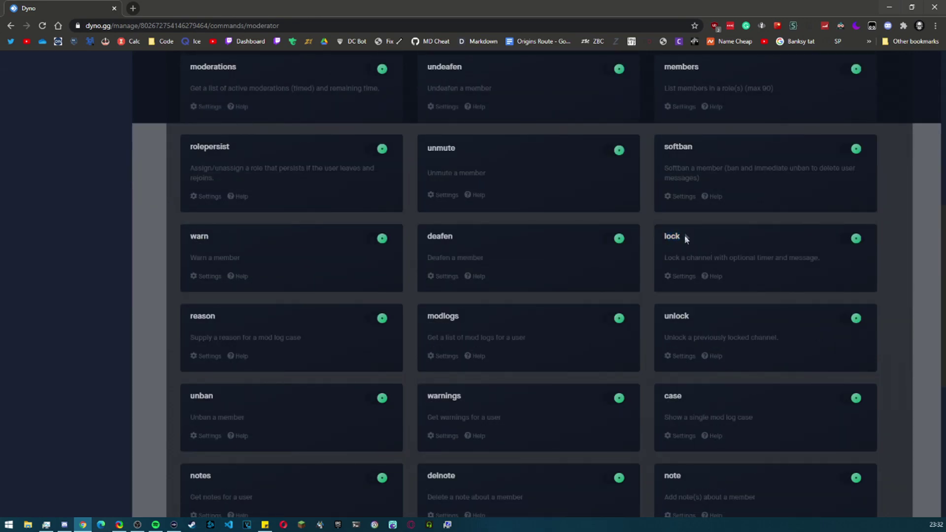
pyautogui.moveTo(684, 316); pyautogui.dragTo(691, 319)
pyautogui.click(682, 276)
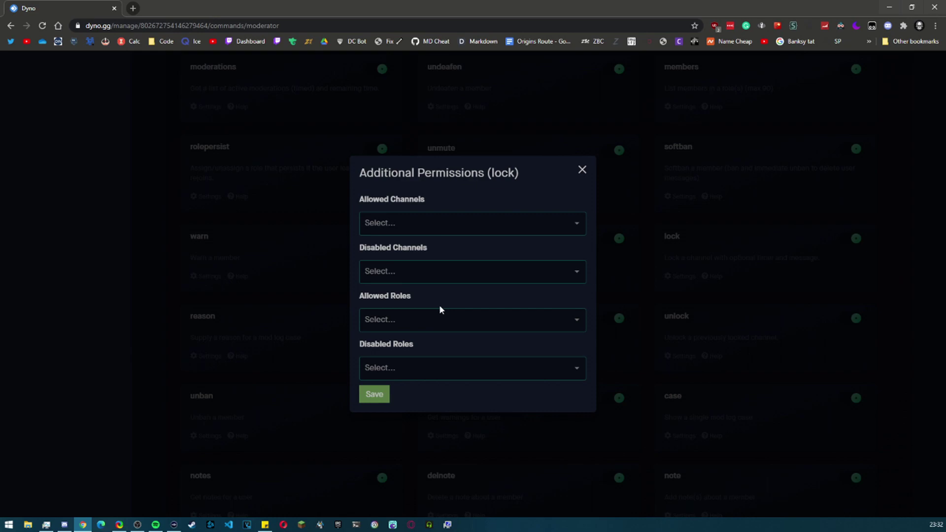
pyautogui.click(579, 175)
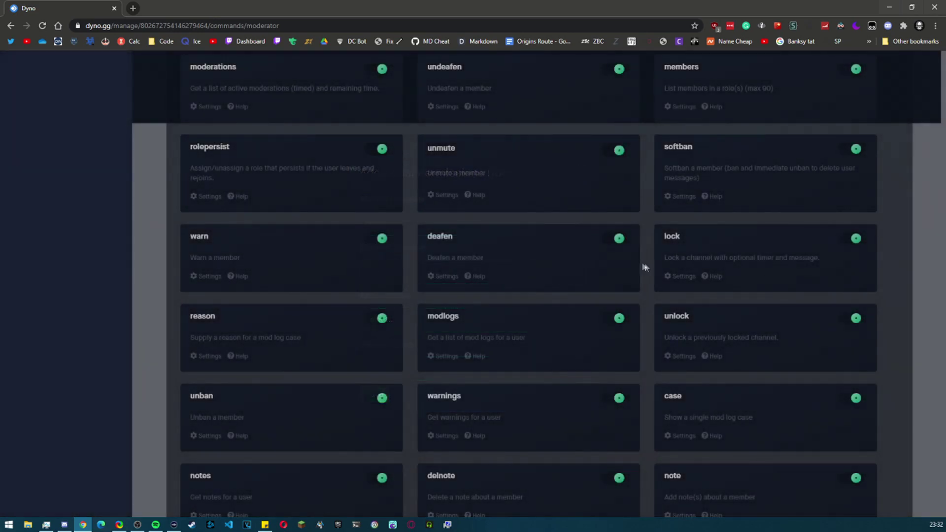
pyautogui.click(672, 275)
pyautogui.click(581, 170)
pyautogui.click(685, 276)
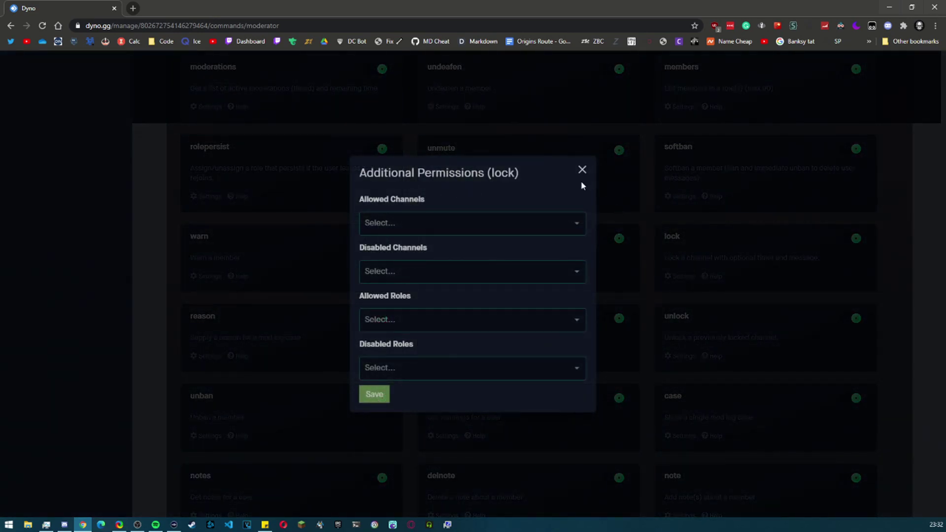
pyautogui.click(581, 170)
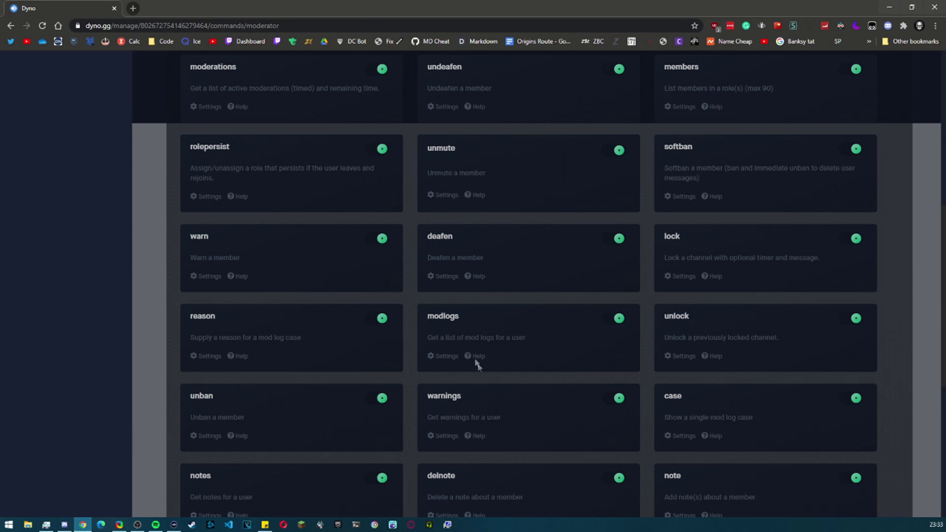
# - Read through the remaining Moderator commands, including modlogs, reason, notes, case, modstats and duration
pyautogui.moveTo(427, 315); pyautogui.dragTo(468, 312)
pyautogui.click(468, 314)
pyautogui.scroll(-1, 335, 268)
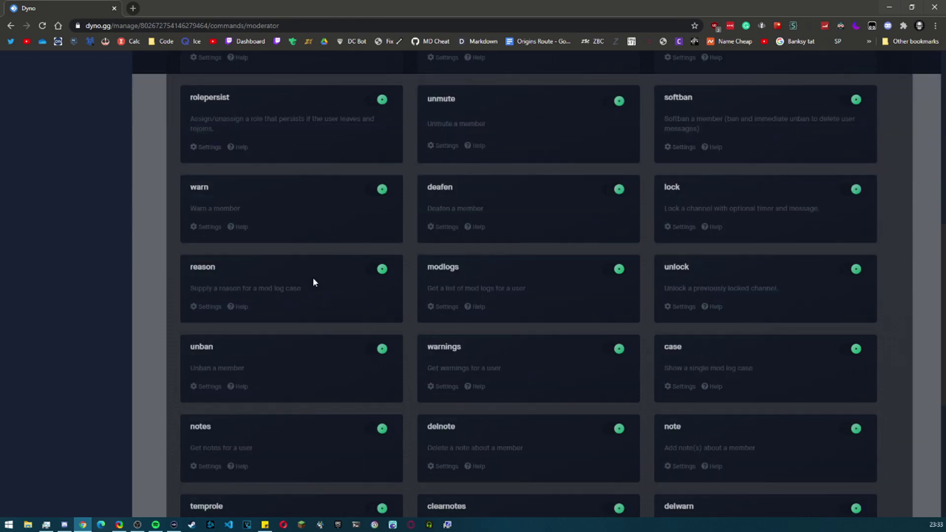
pyautogui.moveTo(188, 267); pyautogui.dragTo(205, 266)
pyautogui.scroll(-2, 219, 273)
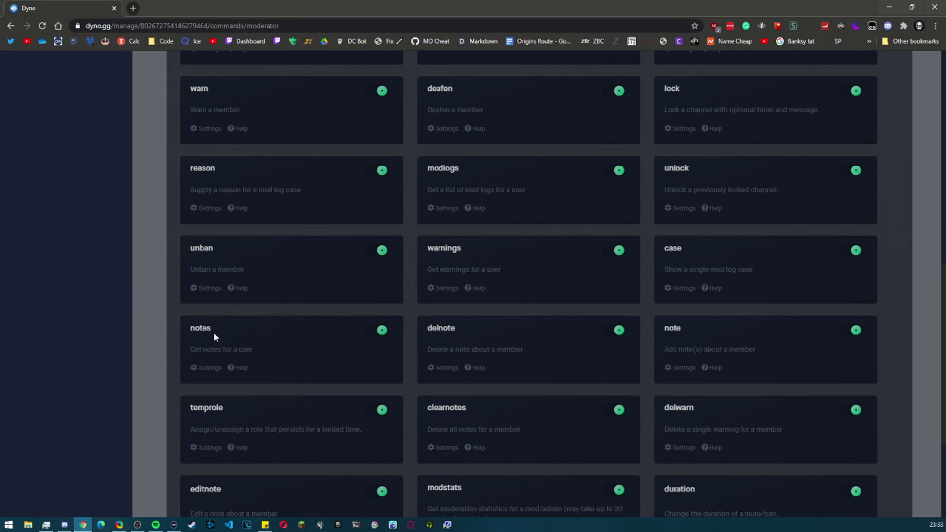
pyautogui.moveTo(194, 331); pyautogui.dragTo(201, 329)
pyautogui.click(189, 329)
pyautogui.moveTo(660, 248); pyautogui.dragTo(668, 248)
pyautogui.scroll(-3, 538, 307)
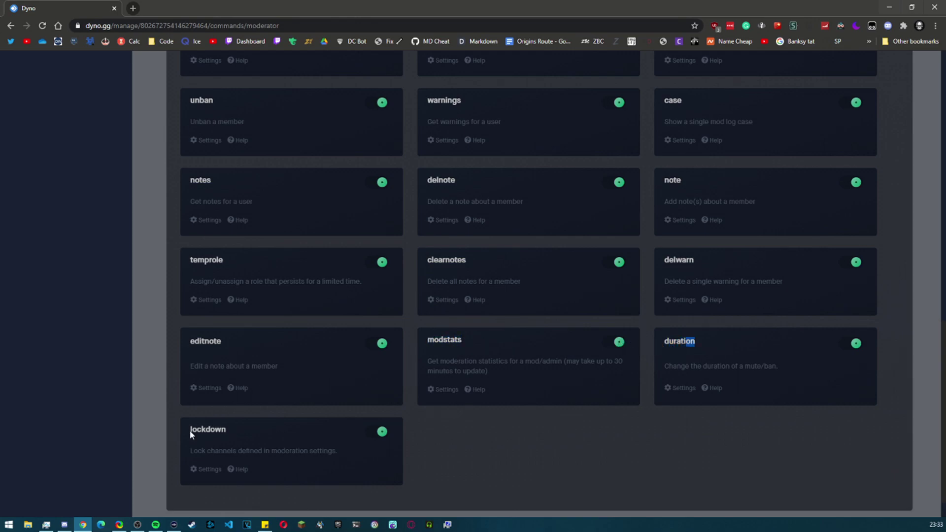
pyautogui.moveTo(427, 340); pyautogui.dragTo(461, 338)
pyautogui.doubleClick(699, 339)
pyautogui.click(700, 338)
# - Open the additional permissions of the lockdown command, examine the Allowed Channels setting, and close them without saving
pyautogui.scroll(-1, 340, 319)
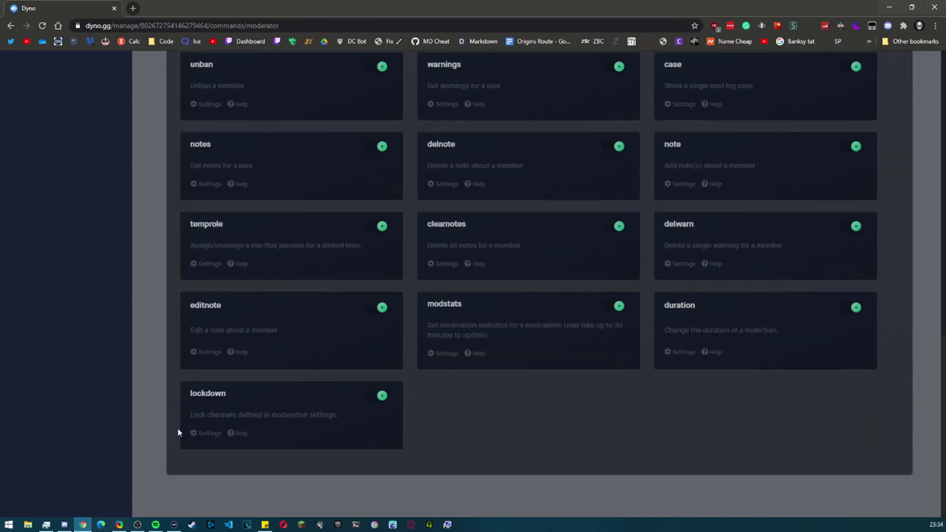
pyautogui.click(207, 433)
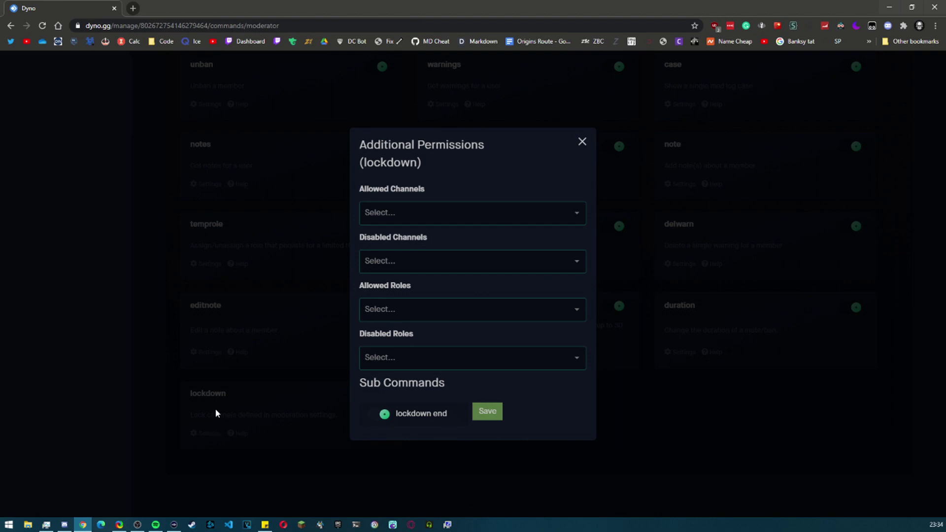
pyautogui.click(582, 143)
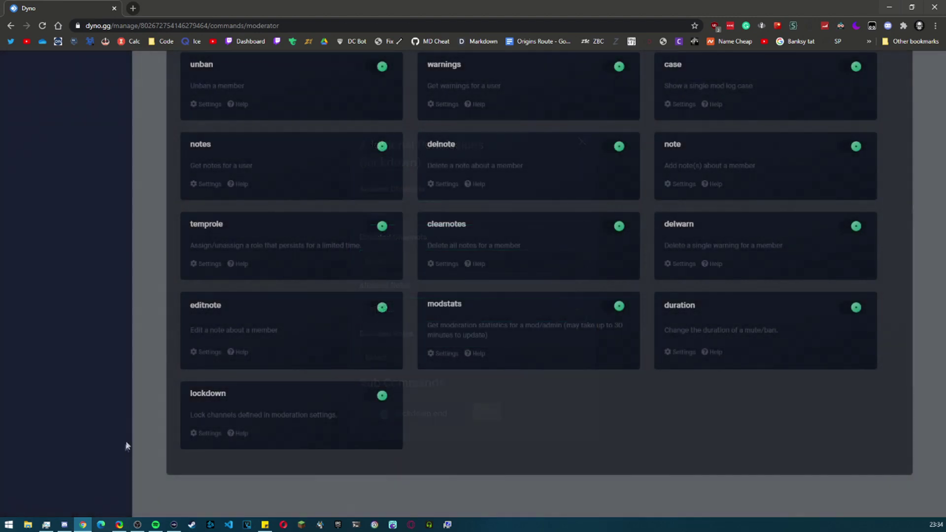
pyautogui.click(207, 433)
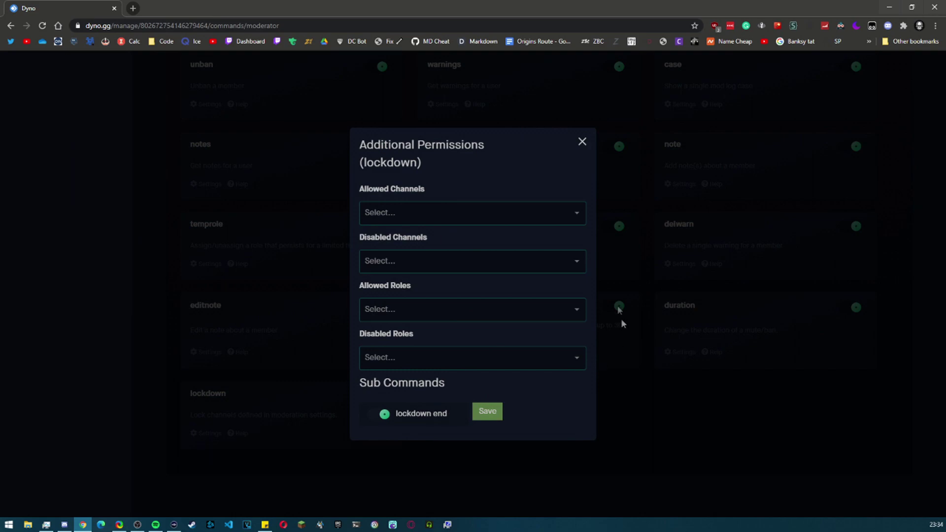
pyautogui.click(397, 212)
pyautogui.click(436, 196)
pyautogui.click(440, 190)
pyautogui.click(442, 185)
pyautogui.click(308, 463)
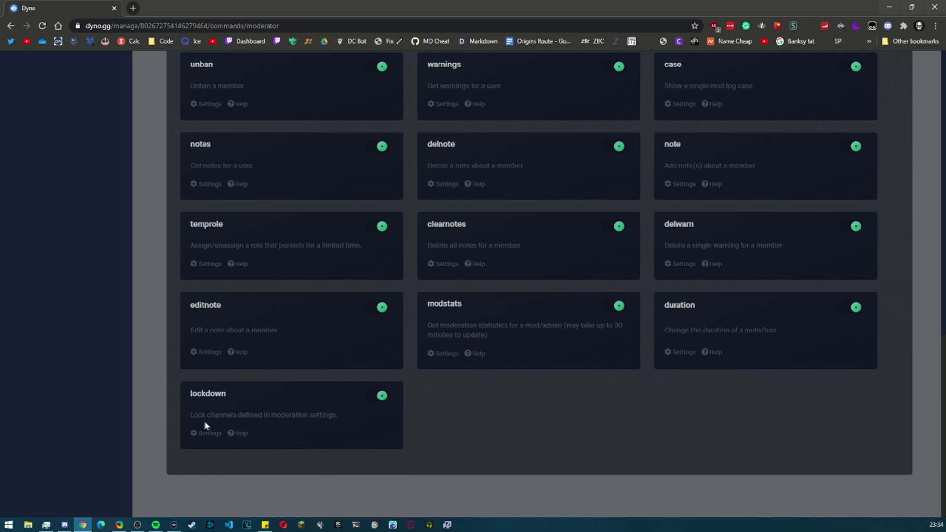
# - Check the lockdown end sub command in the lockdown command's additional permissions, closing them without saving
pyautogui.click(191, 393)
pyautogui.click(212, 435)
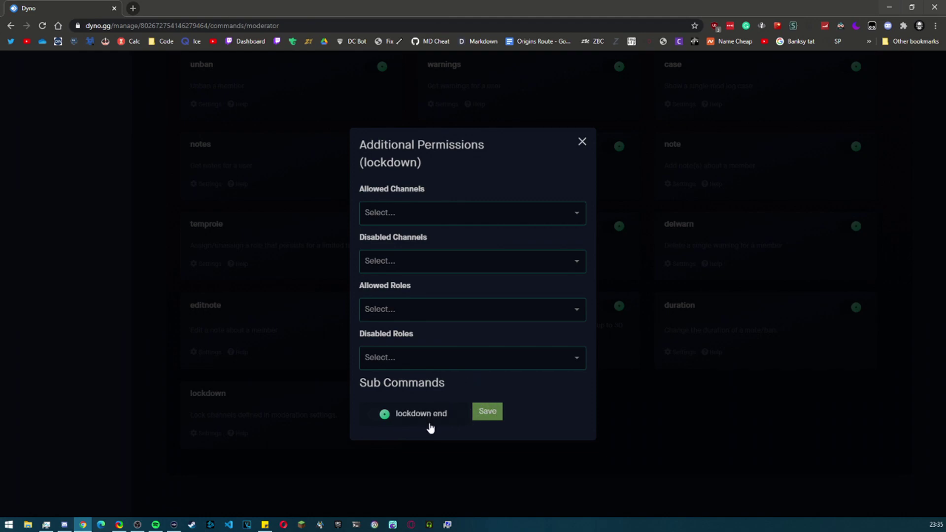
pyautogui.click(579, 148)
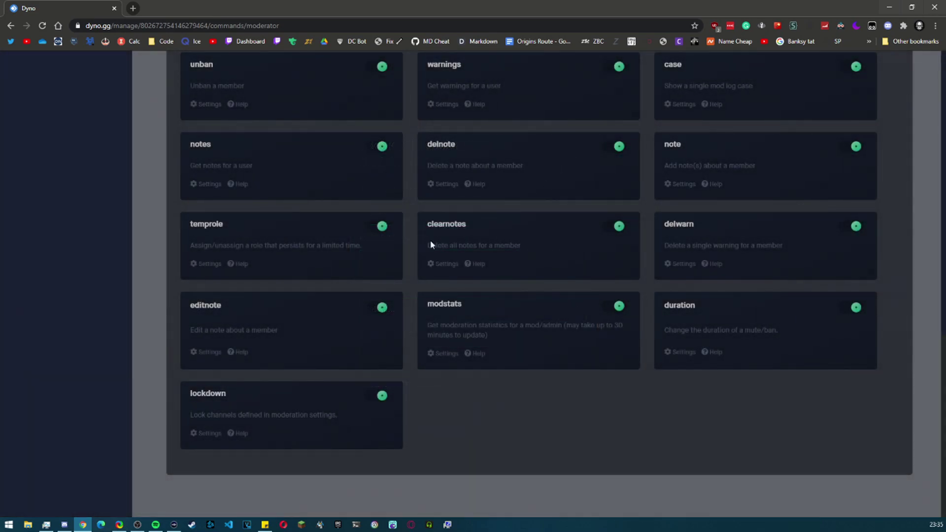
# - Read the lockdown command's help for its cooldown, required permissions and description, and close it
pyautogui.click(240, 435)
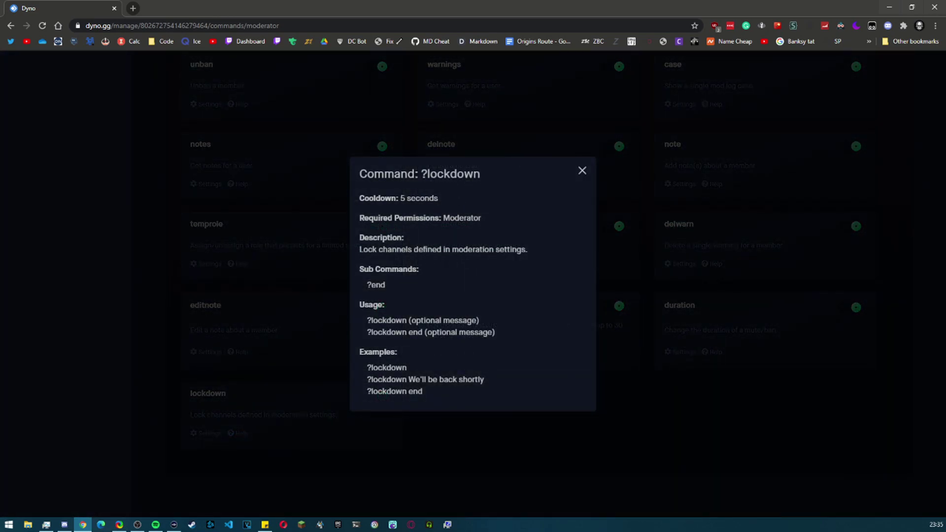
pyautogui.moveTo(359, 198); pyautogui.dragTo(458, 197)
pyautogui.moveTo(359, 218); pyautogui.dragTo(483, 215)
pyautogui.click(484, 251)
pyautogui.click(581, 171)
# - Open the Fun command category and look through its commands, from itunes to poll
pyautogui.scroll(2, 563, 171)
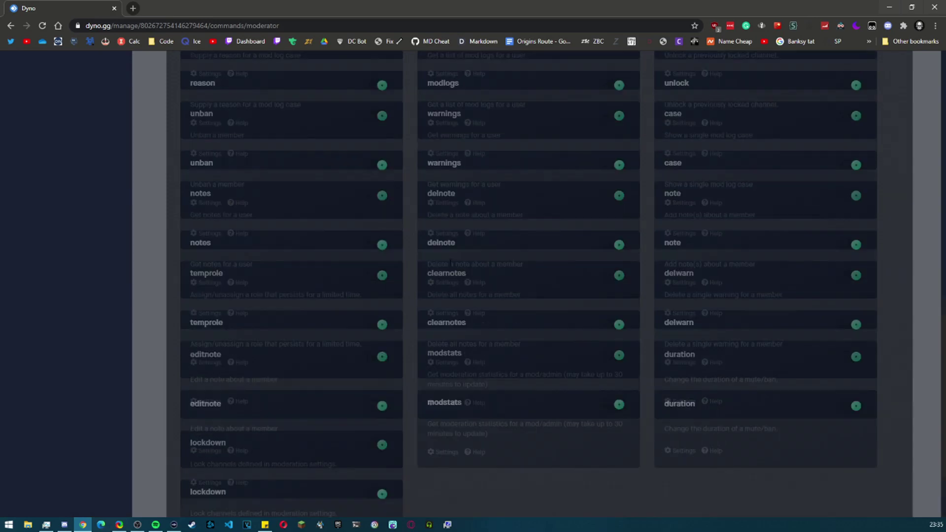
pyautogui.scroll(5, 451, 263)
pyautogui.click(396, 171)
pyautogui.scroll(-5, 408, 217)
pyautogui.scroll(5, 412, 158)
pyautogui.scroll(-1, 429, 213)
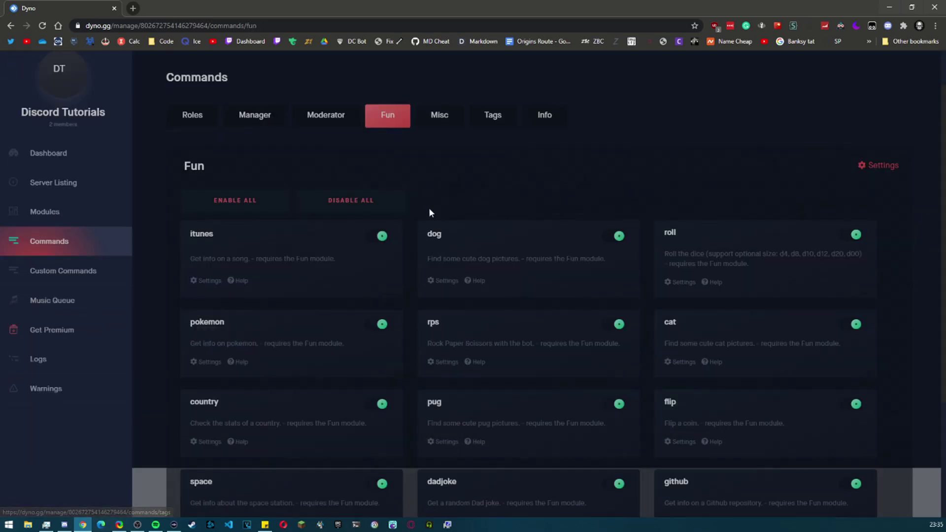
pyautogui.scroll(-3, 429, 213)
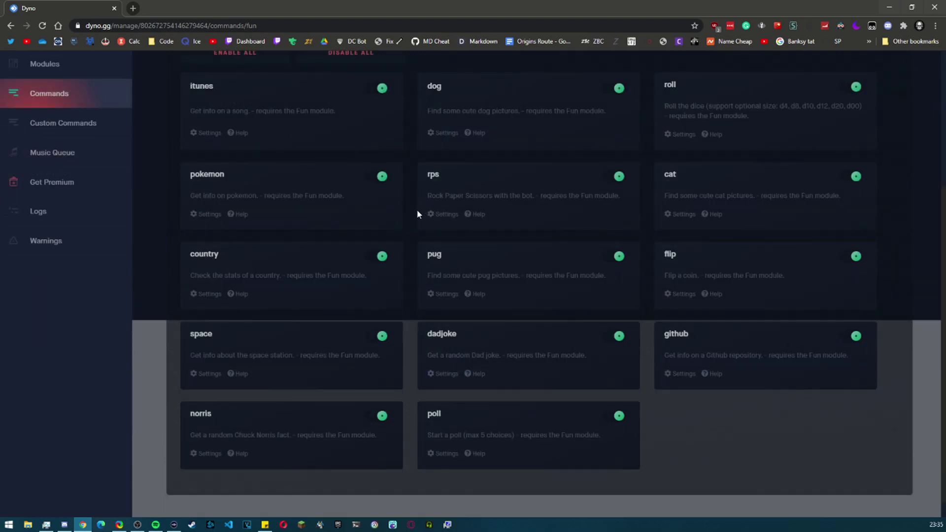
pyautogui.scroll(2, 417, 214)
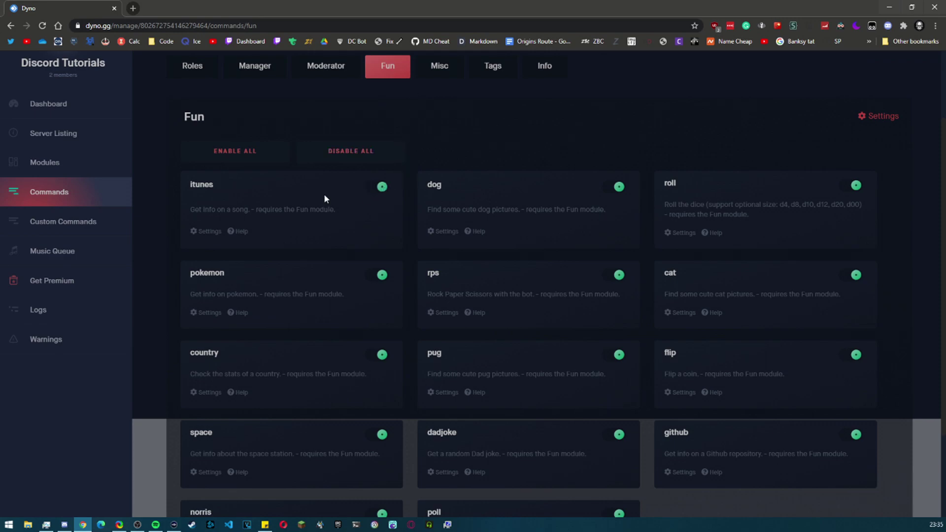
pyautogui.scroll(-1, 313, 200)
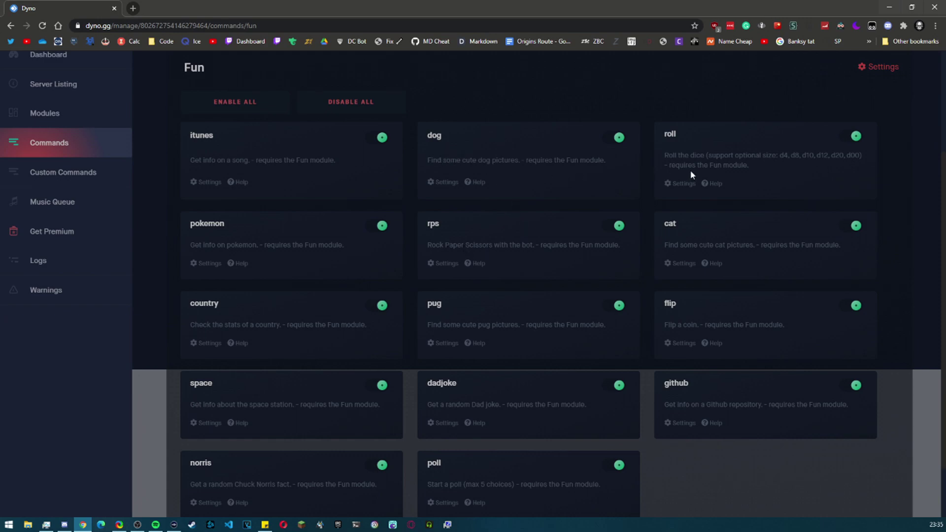
pyautogui.scroll(-1, 690, 174)
pyautogui.scroll(2, 686, 176)
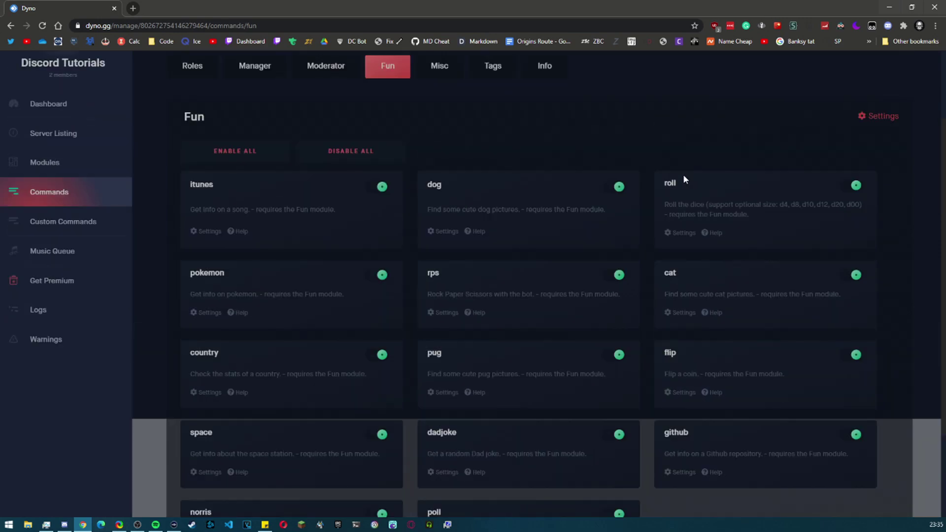
pyautogui.scroll(1, 492, 184)
pyautogui.scroll(-3, 492, 184)
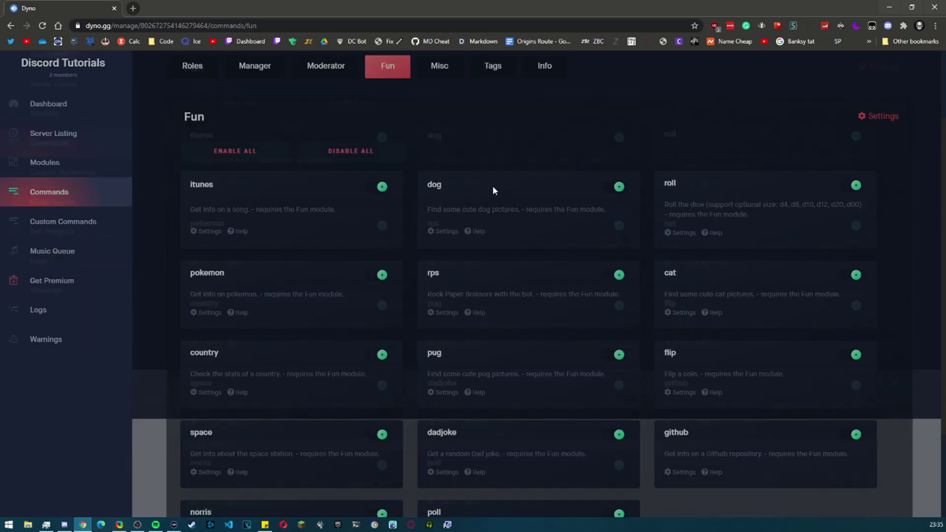
# - View the additional permissions of the dog command and close them without saving
pyautogui.scroll(4, 492, 186)
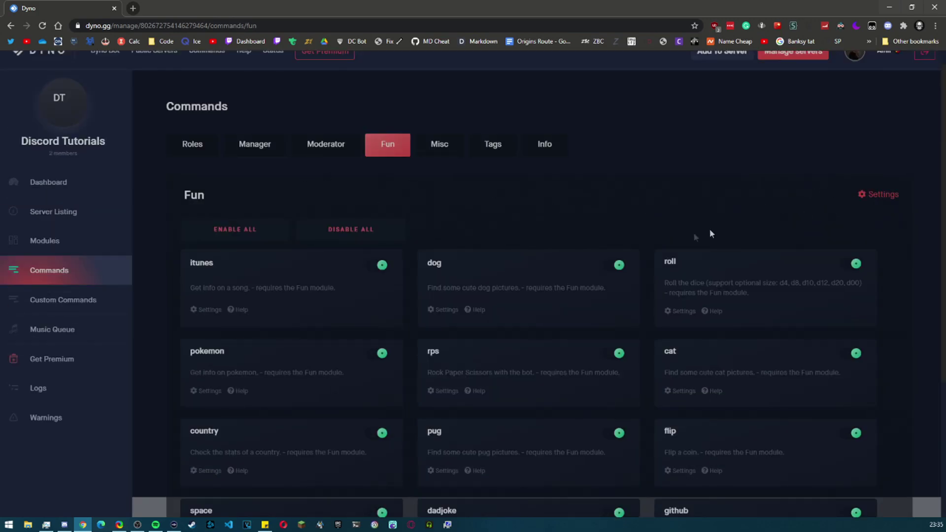
pyautogui.click(461, 309)
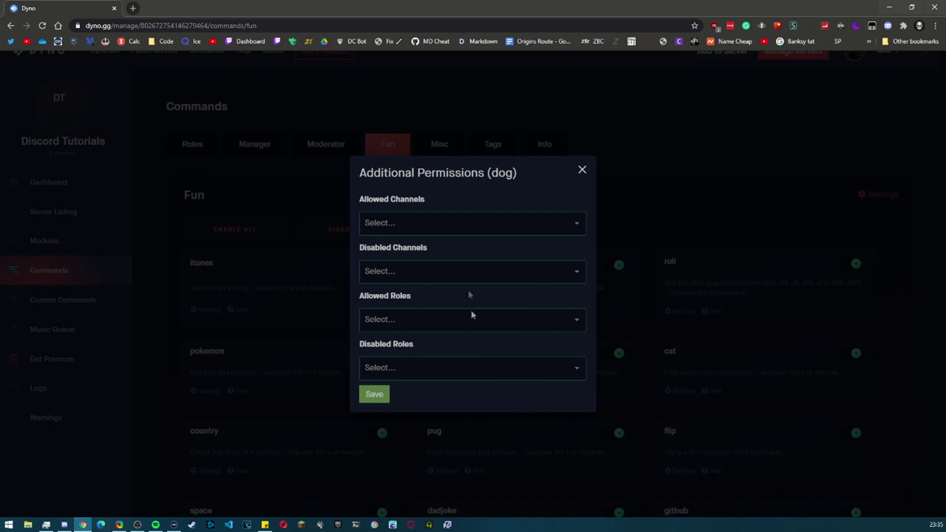
pyautogui.click(581, 171)
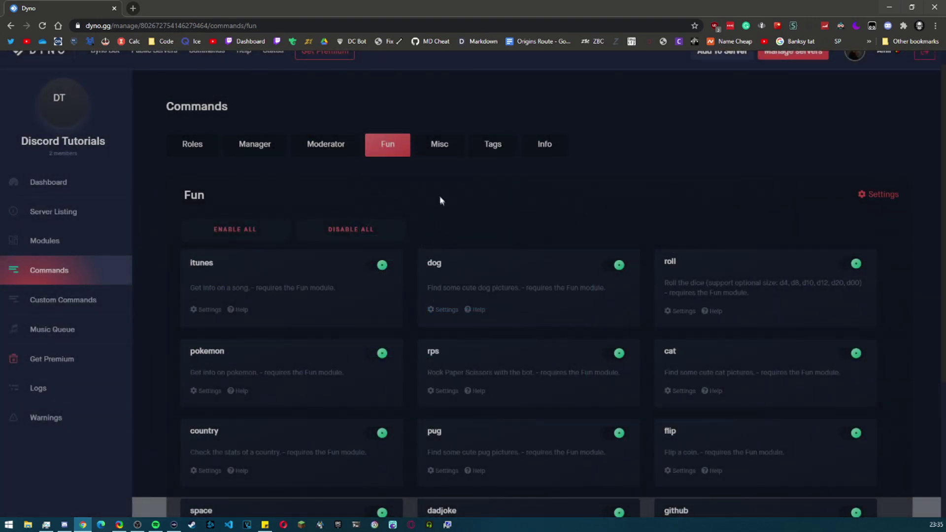
# - Open the Misc command category and look through its commands, from afk to covid
pyautogui.click(440, 147)
pyautogui.scroll(-2, 462, 235)
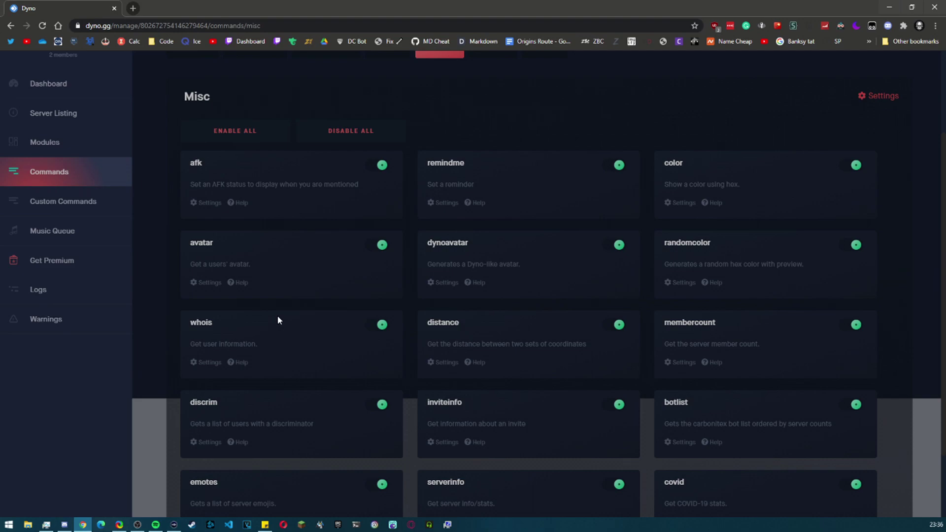
pyautogui.scroll(-1, 279, 317)
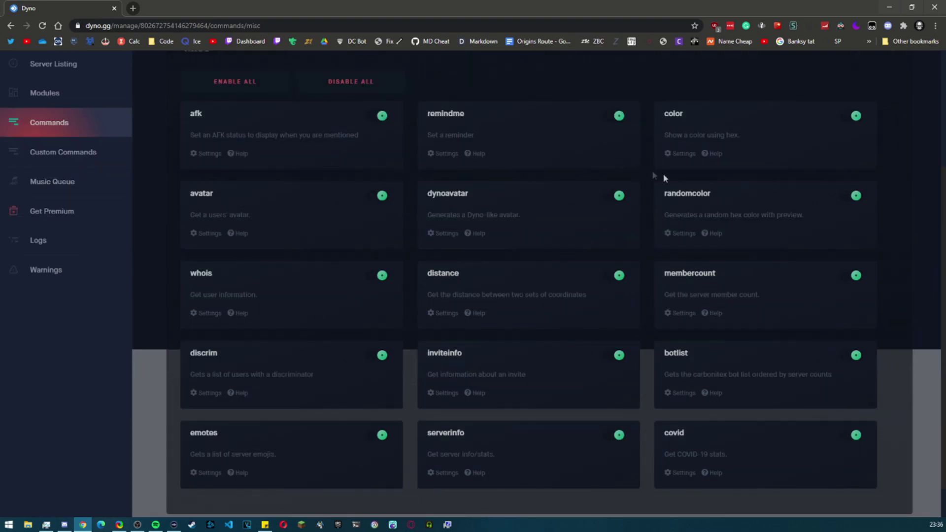
pyautogui.scroll(-1, 675, 190)
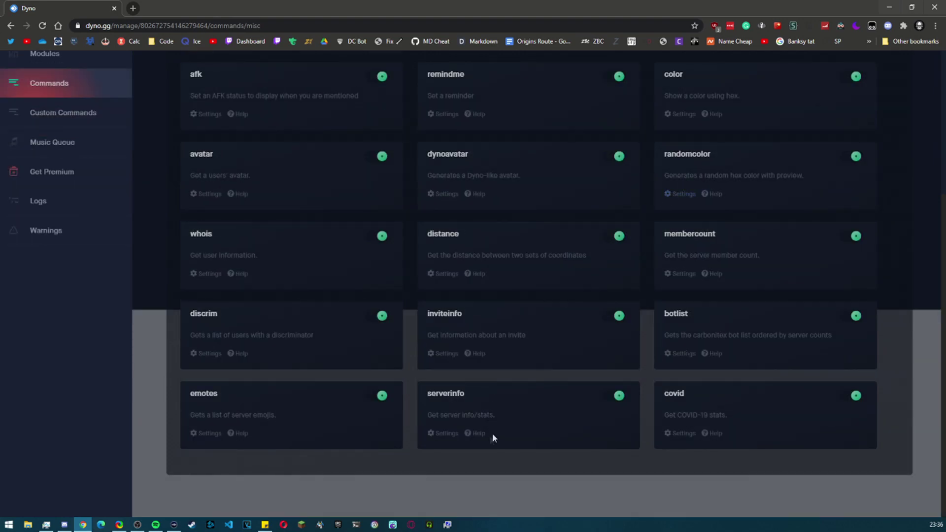
pyautogui.scroll(1, 481, 285)
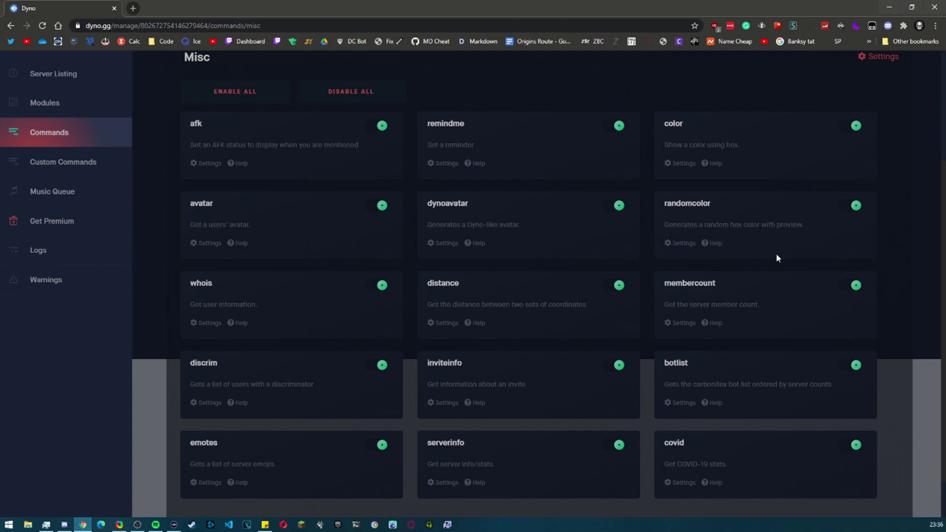
# - Set Admin and Moderator as allowed roles for the afk command in the Misc category and close its additional permissions
pyautogui.moveTo(668, 283); pyautogui.dragTo(715, 284)
pyautogui.click(717, 284)
pyautogui.scroll(3, 494, 244)
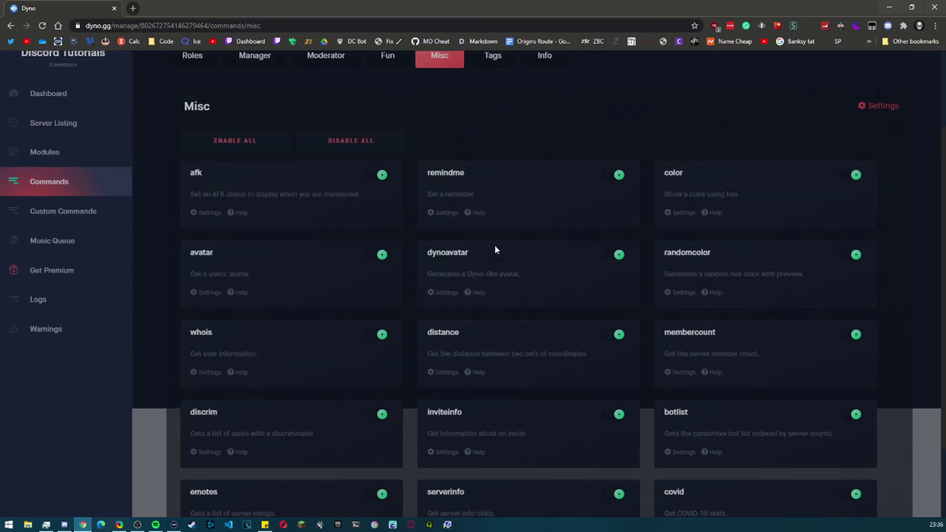
pyautogui.scroll(-3, 495, 241)
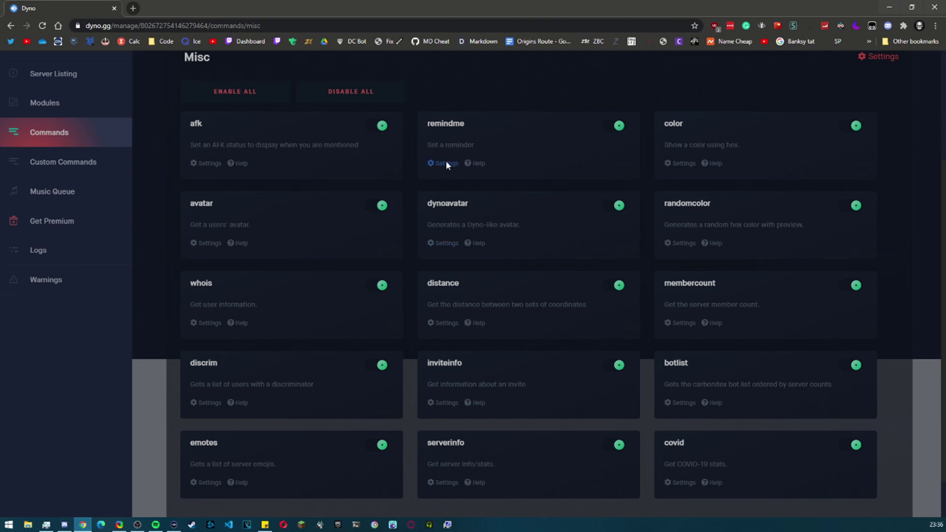
pyautogui.click(206, 163)
pyautogui.click(420, 292)
pyautogui.click(414, 308)
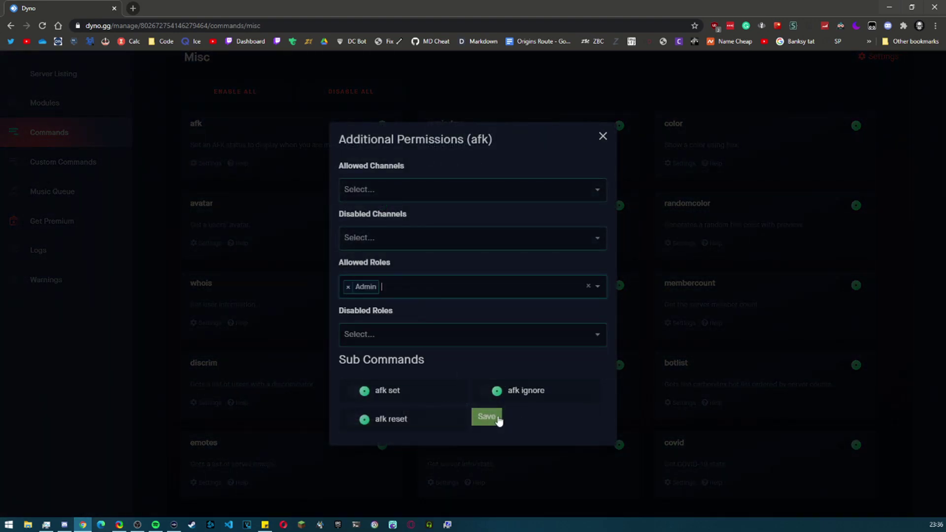
pyautogui.click(451, 287)
pyautogui.click(445, 306)
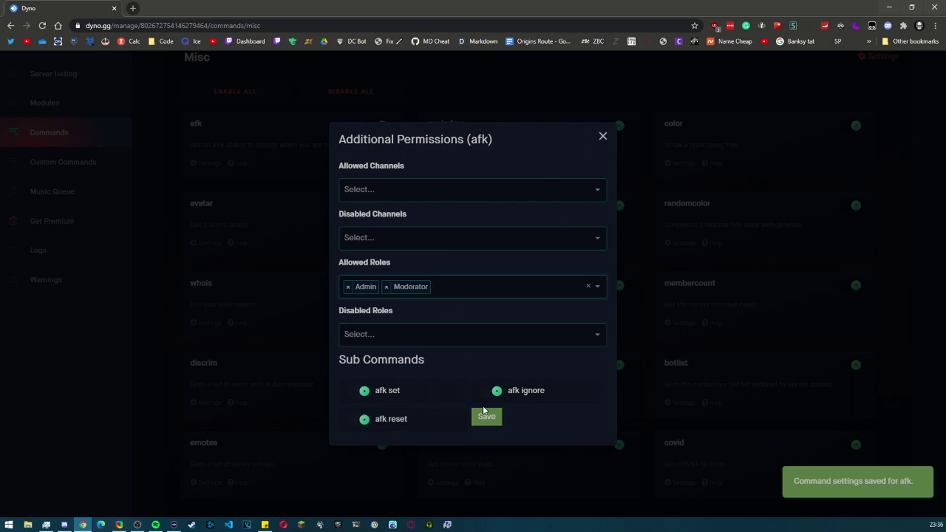
pyautogui.click(609, 137)
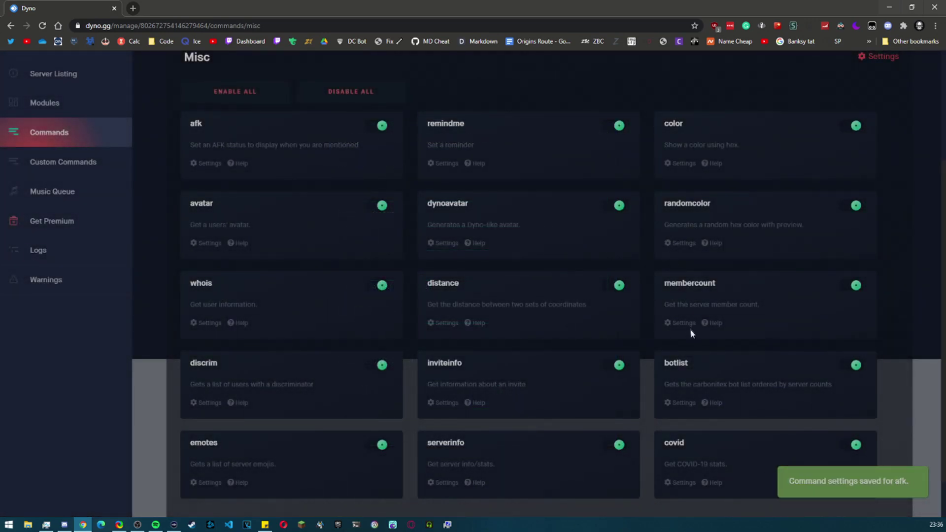
# - Add an allowed role to the botlist command's additional permissions and close them
pyautogui.click(673, 400)
pyautogui.click(513, 320)
pyautogui.click(503, 379)
pyautogui.click(582, 170)
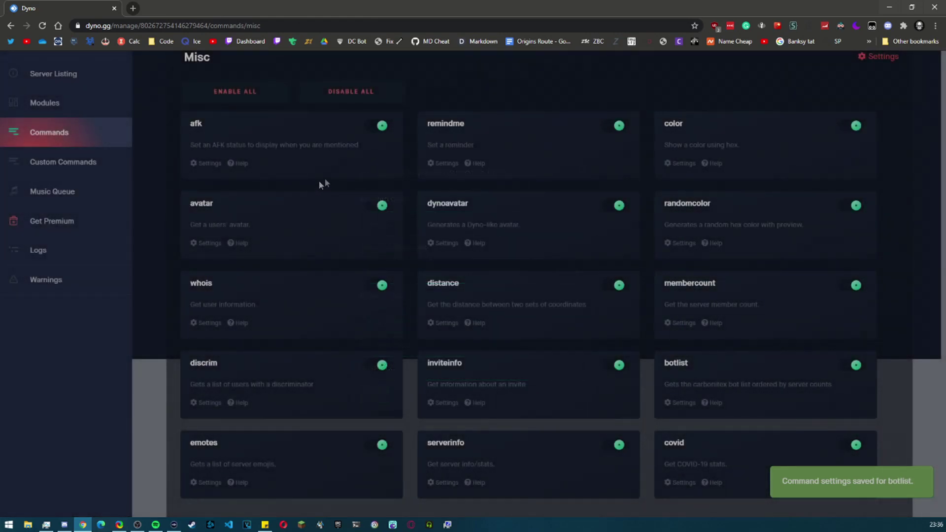
# - Open the Tags command category and read the descriptions of the tag and tags commands
pyautogui.scroll(3, 324, 178)
pyautogui.click(486, 157)
pyautogui.scroll(-1, 359, 311)
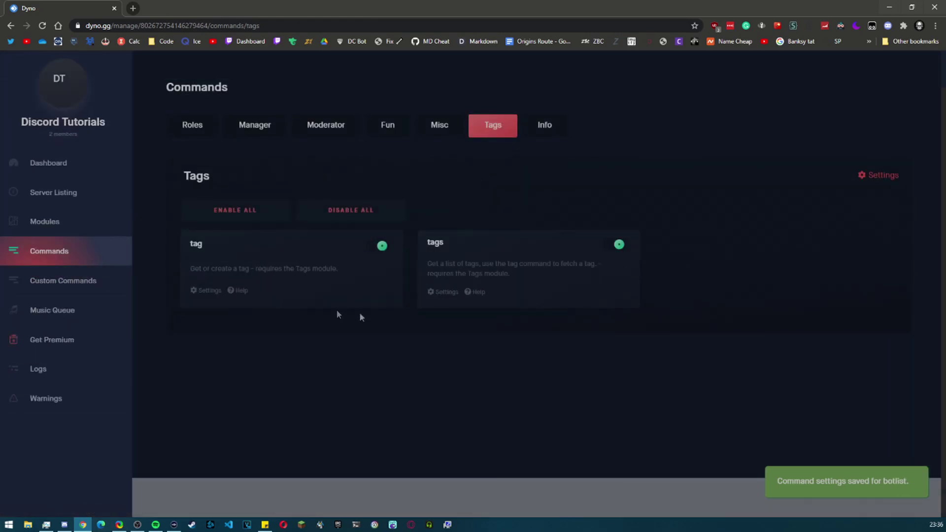
pyautogui.moveTo(208, 268); pyautogui.dragTo(377, 279)
pyautogui.click(376, 280)
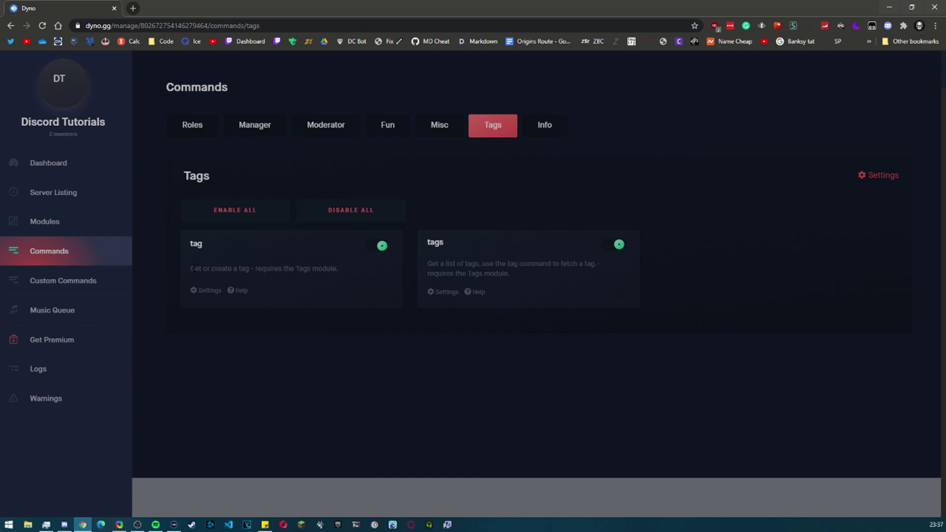
pyautogui.moveTo(193, 268); pyautogui.dragTo(259, 269)
pyautogui.click(443, 274)
pyautogui.moveTo(427, 263); pyautogui.dragTo(595, 264)
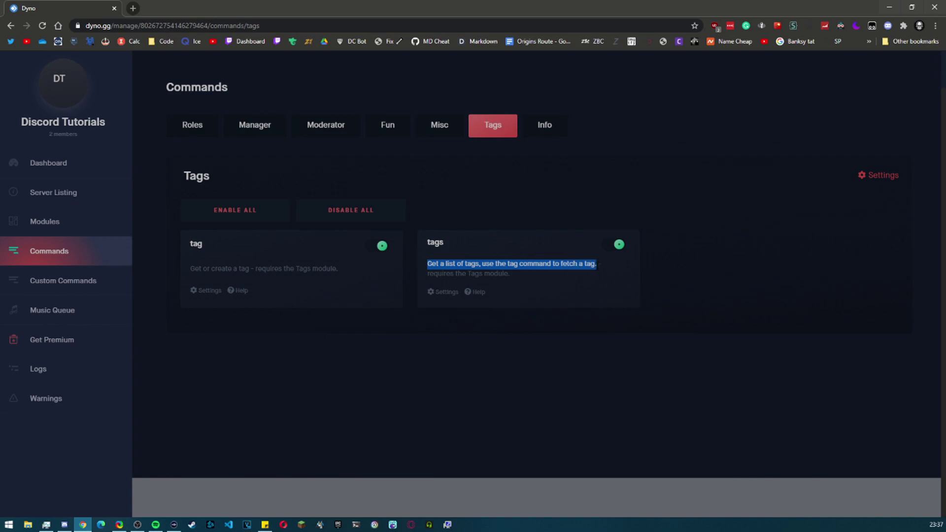
# - Open the Info command category and read the descriptions of the ping and uptime commands
pyautogui.click(547, 128)
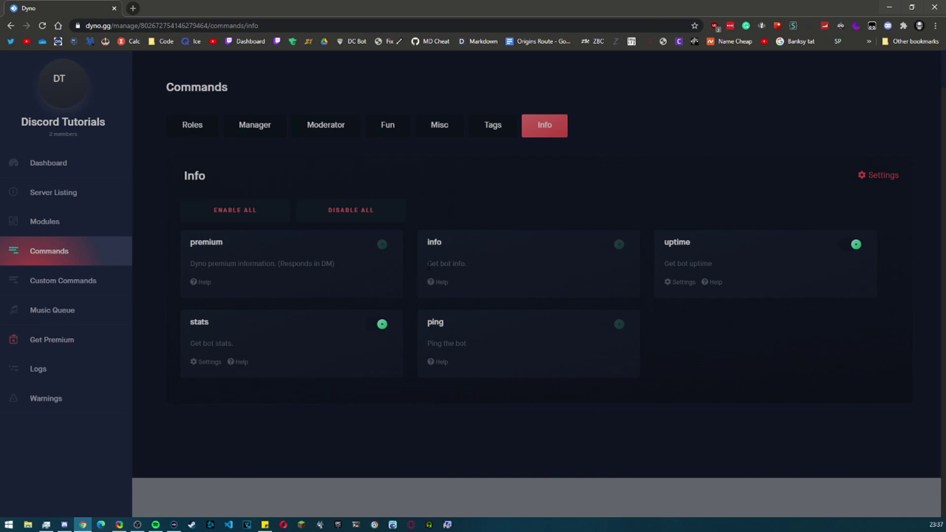
pyautogui.moveTo(450, 343); pyautogui.dragTo(474, 340)
pyautogui.click(474, 340)
pyautogui.moveTo(665, 264); pyautogui.dragTo(702, 264)
pyautogui.click(709, 264)
# - Go to the modules overview, open the Automod module's settings and look through its options
pyautogui.click(51, 227)
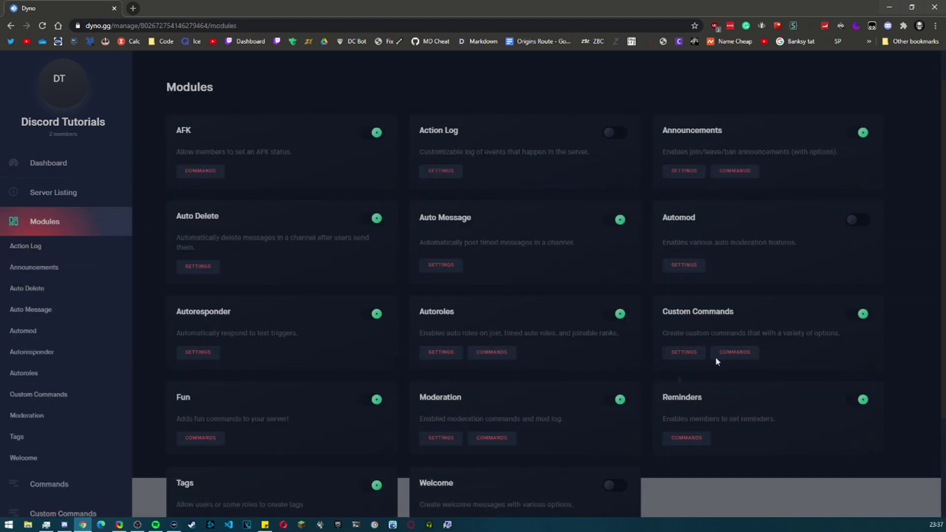
pyautogui.scroll(-1, 524, 202)
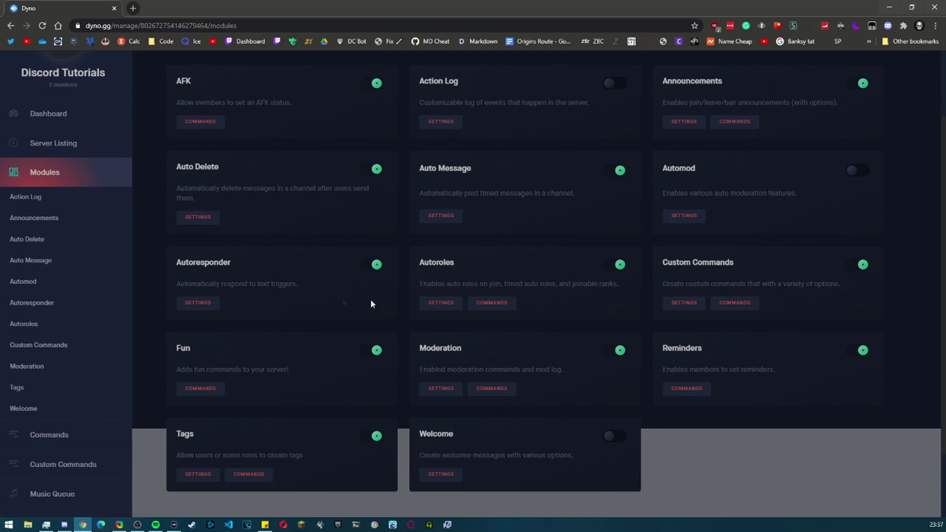
pyautogui.scroll(1, 414, 309)
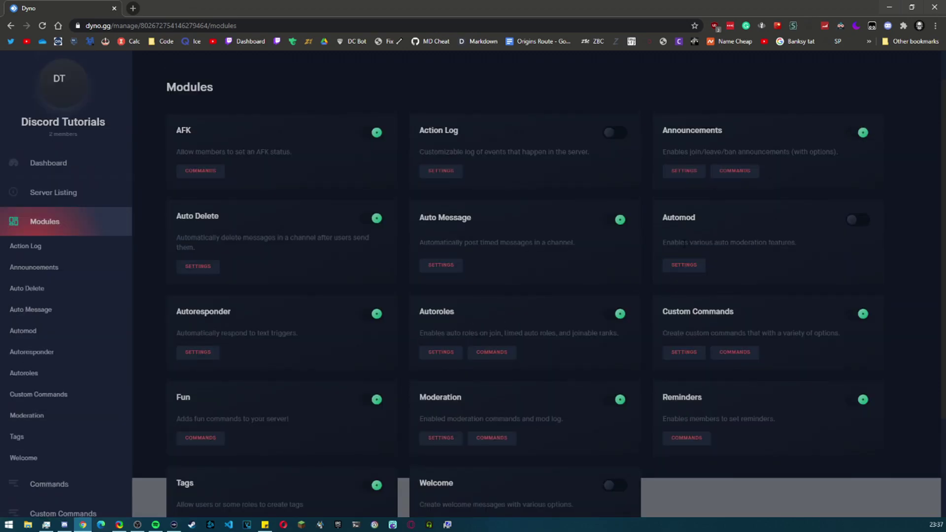
pyautogui.click(675, 265)
pyautogui.scroll(-5, 433, 264)
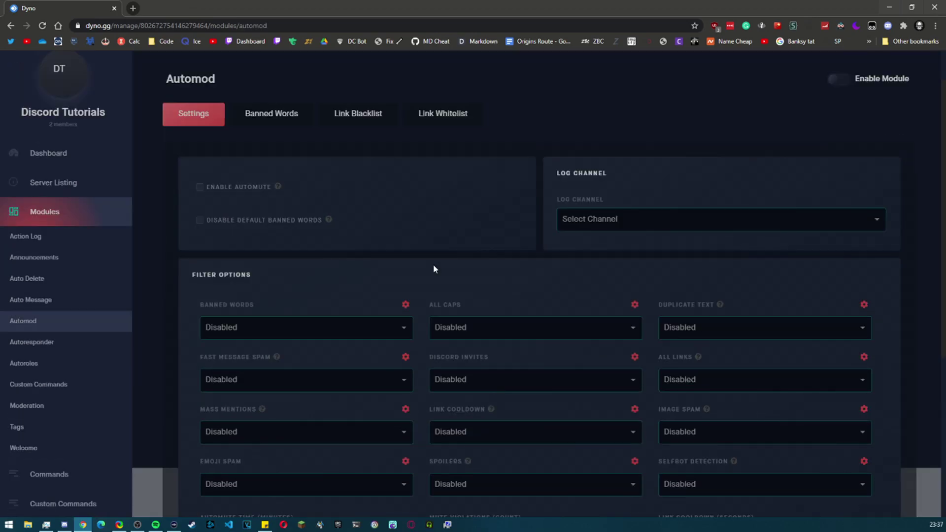
pyautogui.scroll(5, 393, 242)
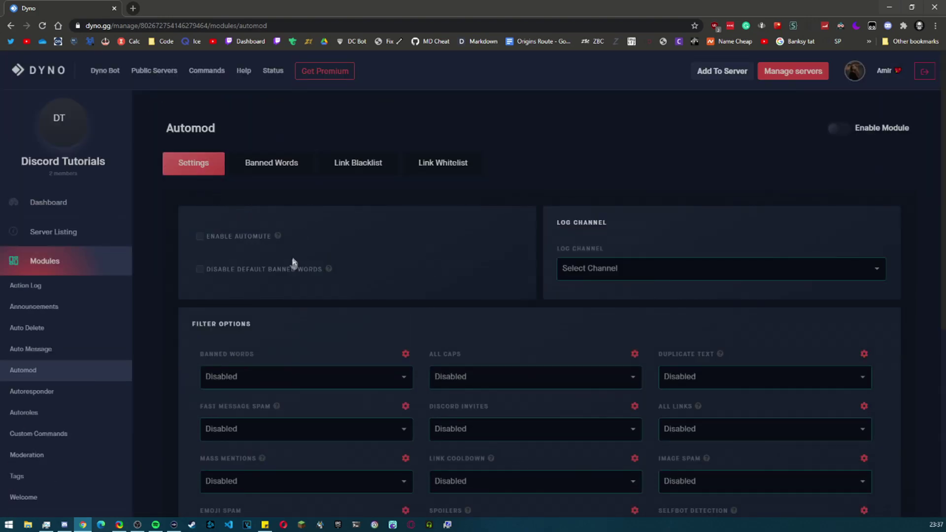
pyautogui.scroll(-2, 292, 265)
pyautogui.scroll(2, 292, 254)
pyautogui.click(254, 376)
pyautogui.click(268, 245)
# - View Automod's banned words lists and open its link blacklist
pyautogui.click(264, 164)
pyautogui.scroll(-3, 331, 335)
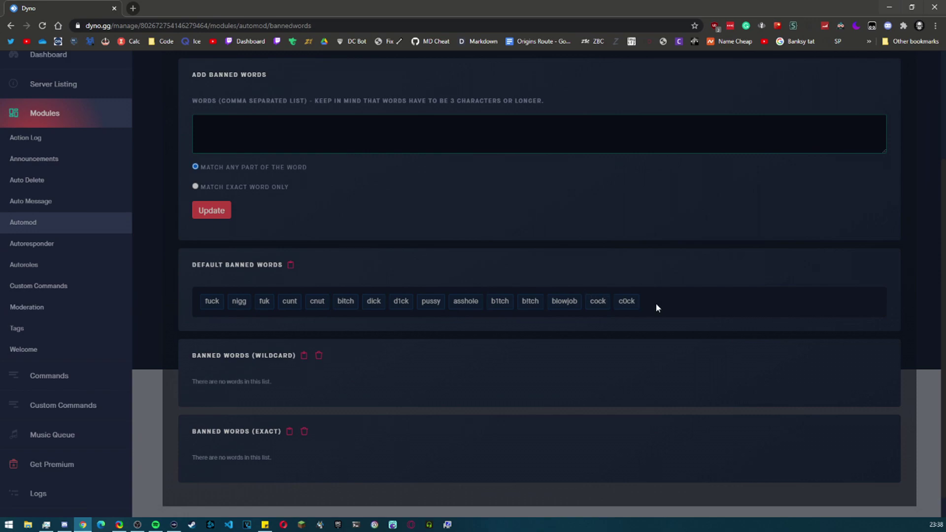
pyautogui.scroll(2, 655, 303)
pyautogui.click(205, 247)
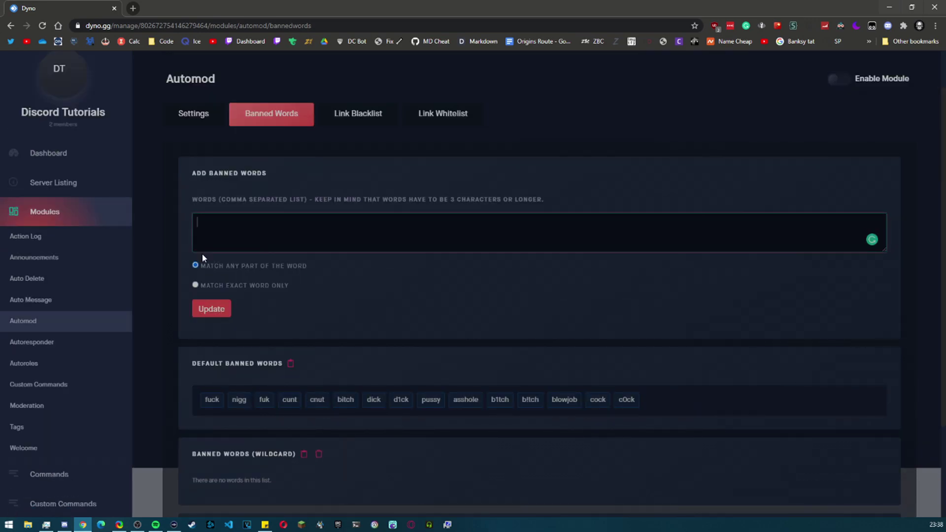
pyautogui.click(380, 117)
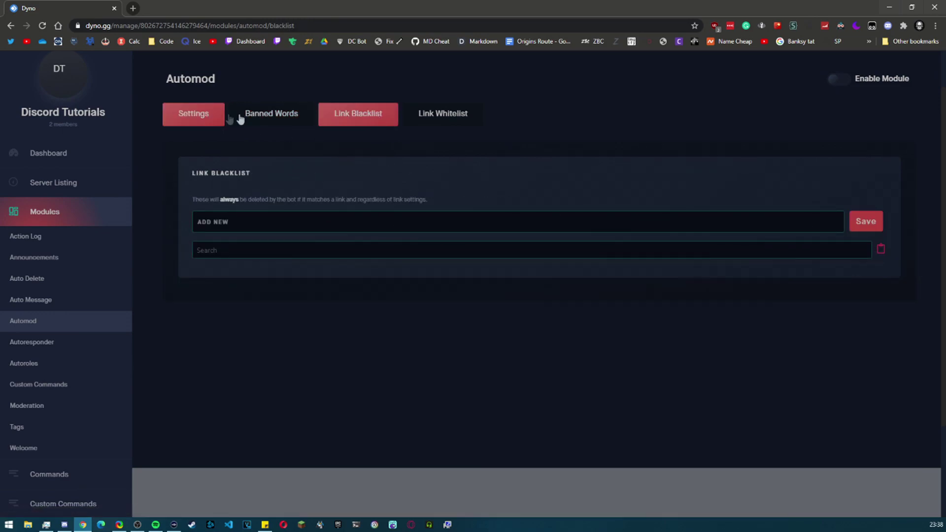
# - Return to Automod's banned words and review the default list and the option to match any part of the word
pyautogui.click(272, 114)
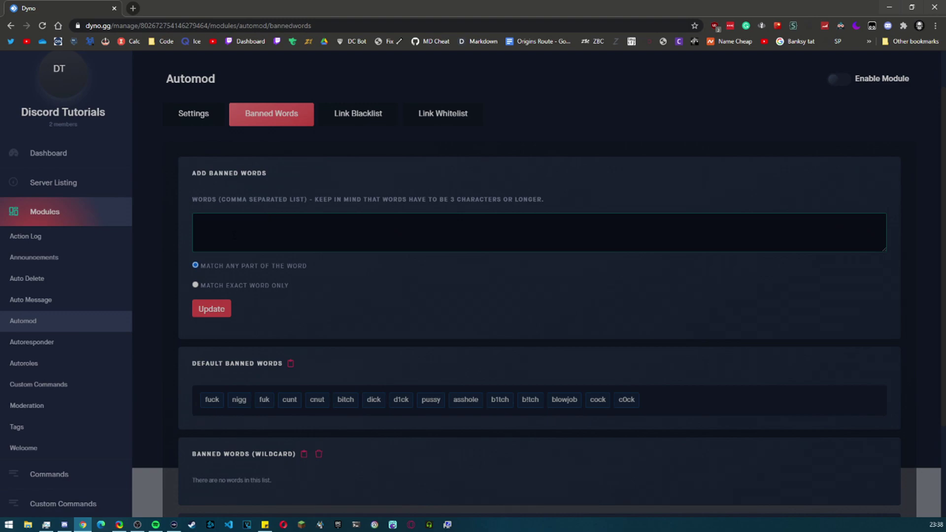
pyautogui.scroll(-2, 246, 237)
pyautogui.scroll(2, 246, 236)
pyautogui.scroll(-2, 256, 302)
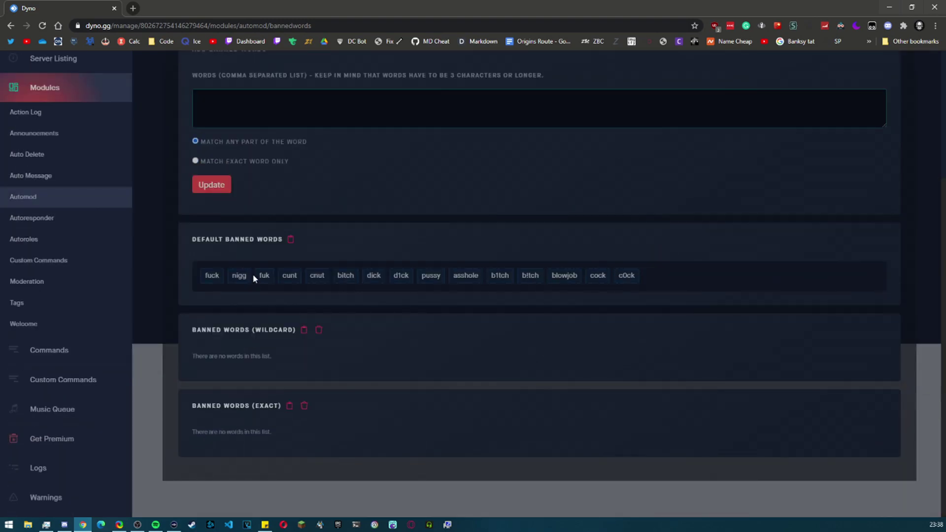
pyautogui.scroll(1, 253, 277)
pyautogui.moveTo(220, 192); pyautogui.dragTo(303, 197)
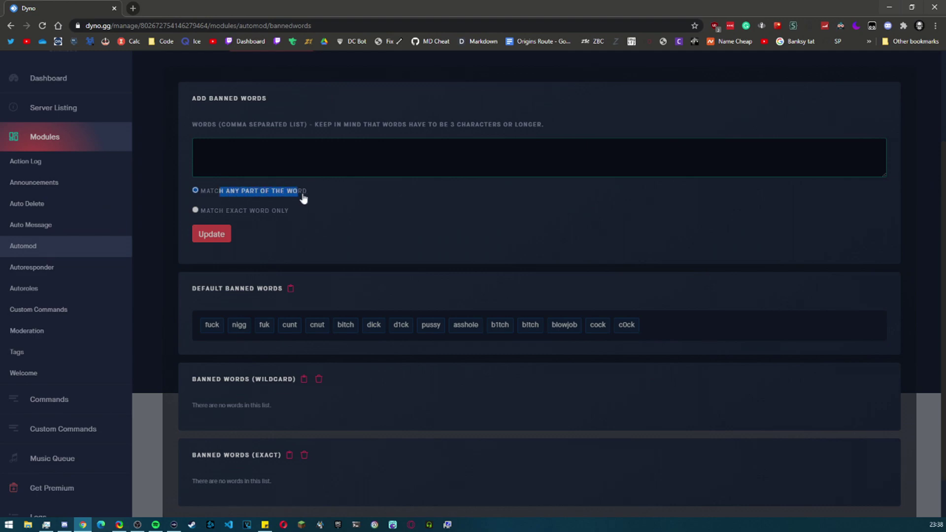
pyautogui.click(310, 201)
# - Draft a sample banned word with exact word matching, and clear the text without updating the list
pyautogui.click(281, 159)
pyautogui.write('nig')
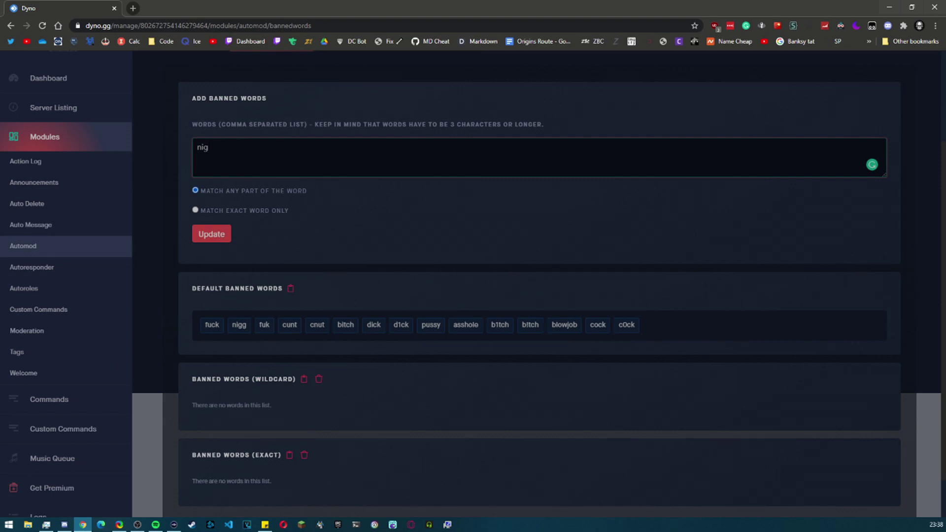
pyautogui.click(196, 210)
pyautogui.moveTo(232, 147); pyautogui.dragTo(191, 158)
pyautogui.moveTo(206, 325); pyautogui.dragTo(205, 325)
pyautogui.click(204, 325)
pyautogui.click(208, 323)
pyautogui.hotkey('ctrl', 'a')
pyautogui.press('BackSpace')
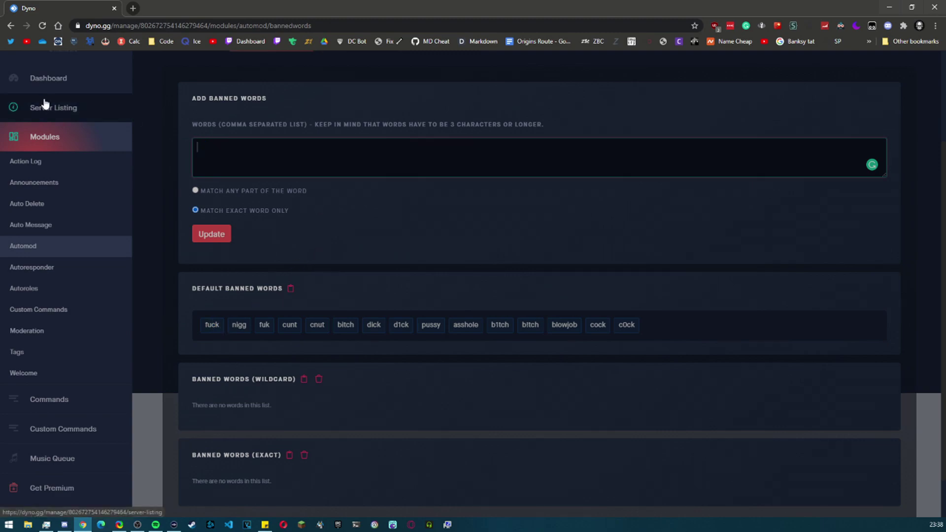
# - Open Automod's link whitelist
pyautogui.scroll(-1, 228, 386)
pyautogui.scroll(2, 262, 388)
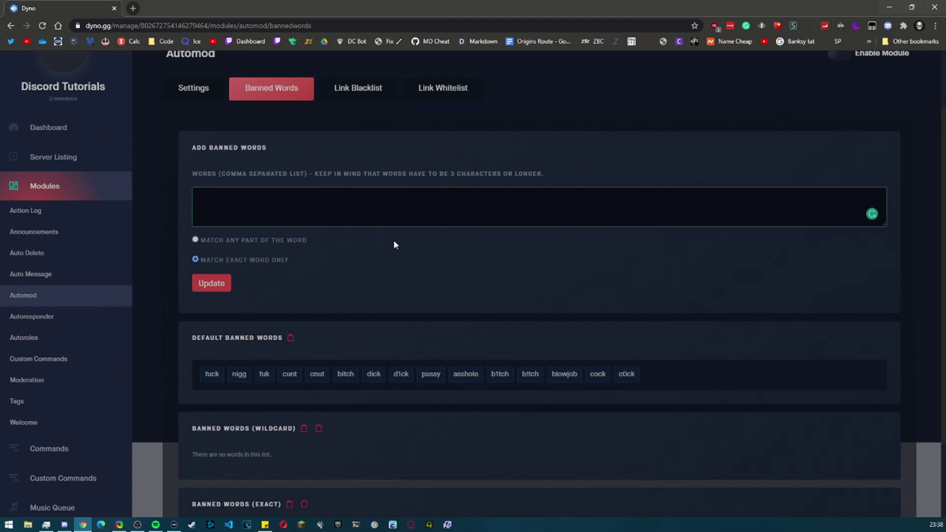
pyautogui.scroll(2, 394, 243)
pyautogui.click(422, 165)
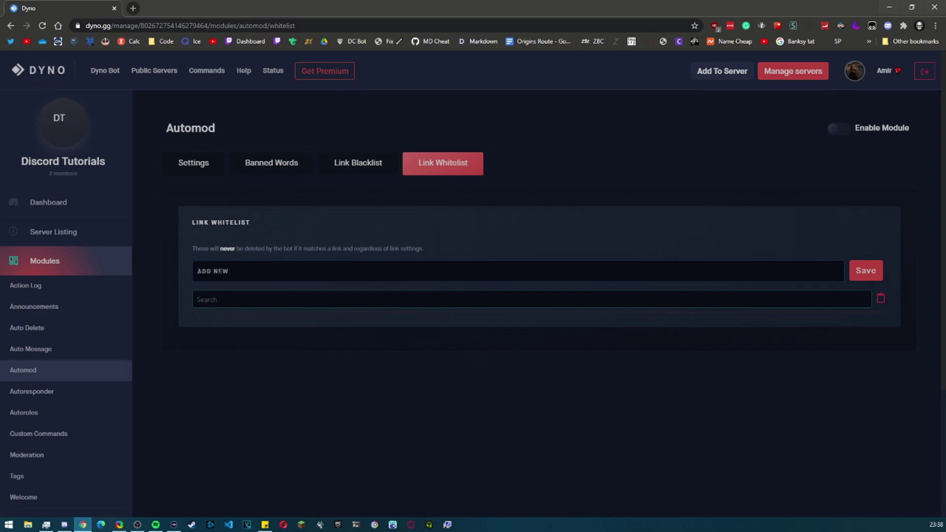
# - Return to Automod's general settings and view the available log channels without choosing one
pyautogui.click(213, 173)
pyautogui.scroll(-1, 296, 256)
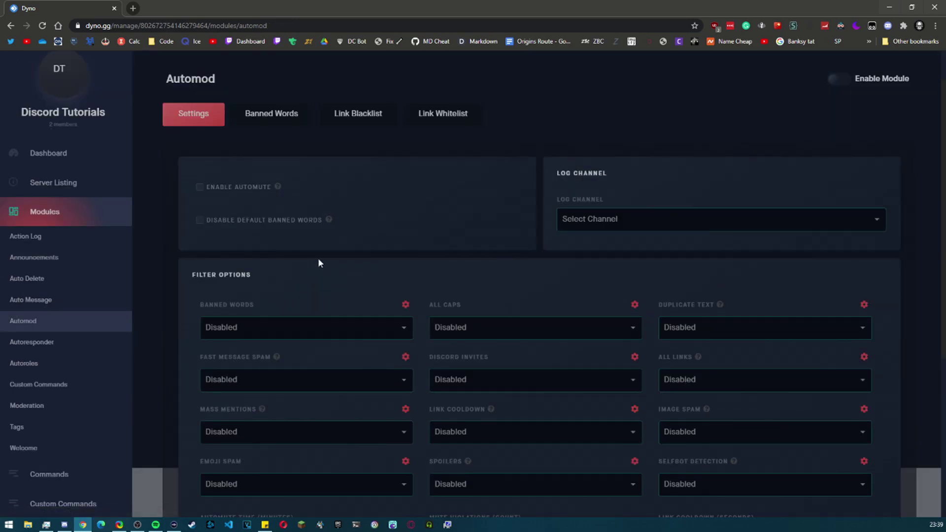
pyautogui.scroll(-1, 438, 234)
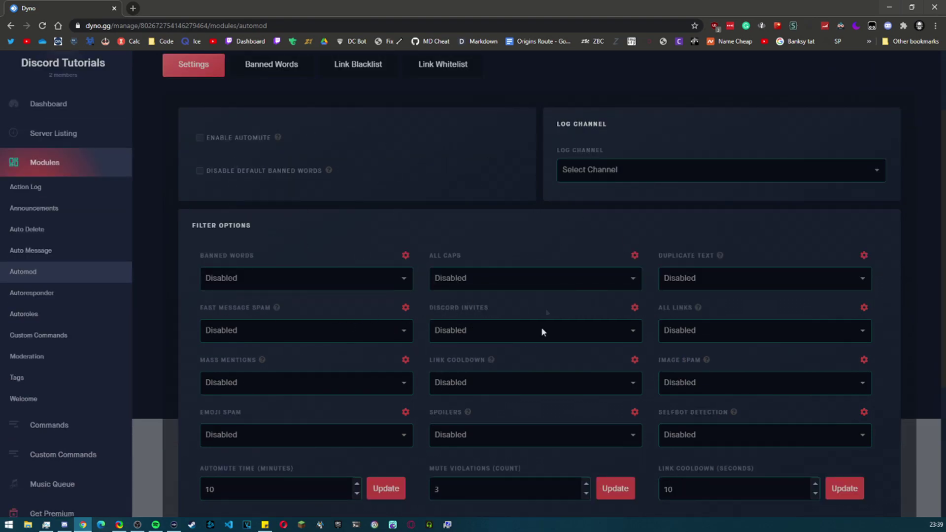
pyautogui.scroll(1, 493, 271)
pyautogui.click(564, 219)
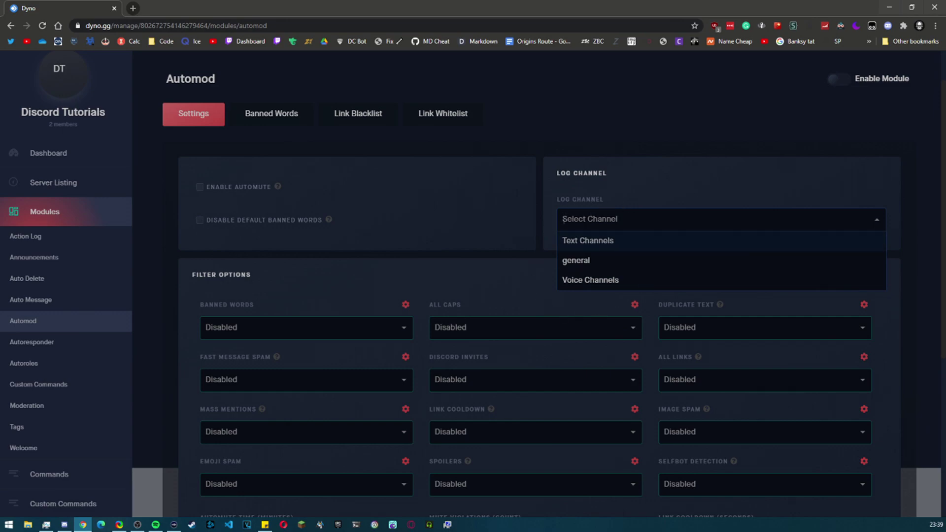
pyautogui.click(650, 177)
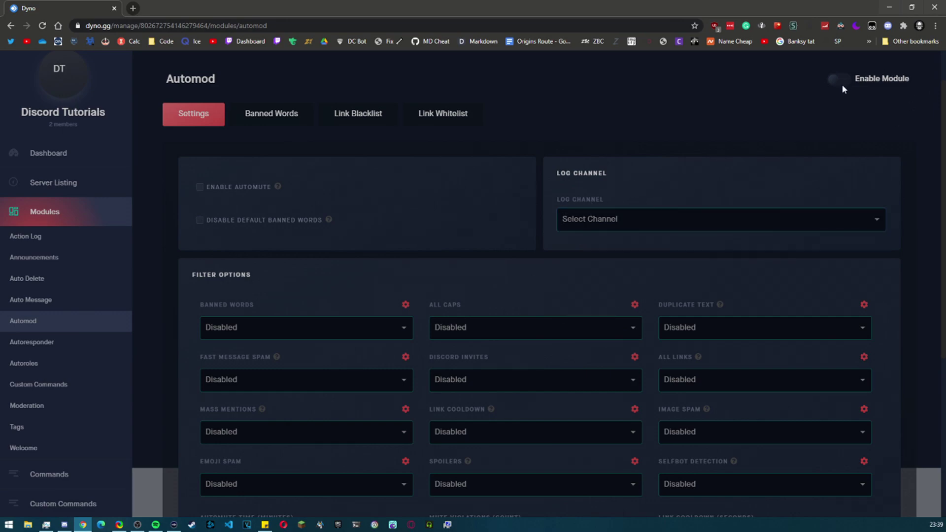
# - Look over Automod's filter options, including fast message spam, mass mentions, emoji spam, image spam and selfbot detection
pyautogui.scroll(-2, 609, 117)
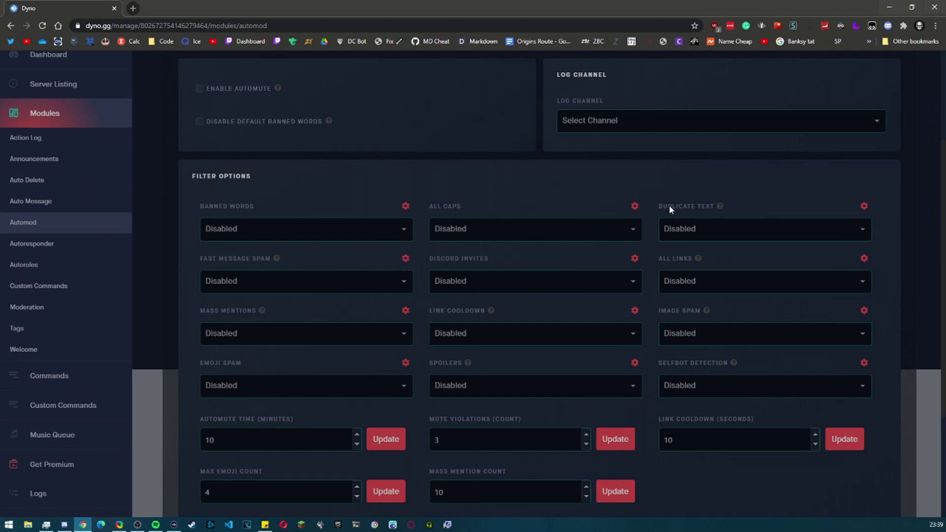
pyautogui.moveTo(656, 203); pyautogui.dragTo(472, 256)
pyautogui.moveTo(247, 256); pyautogui.dragTo(262, 258)
pyautogui.moveTo(214, 310); pyautogui.dragTo(232, 317)
pyautogui.moveTo(216, 363); pyautogui.dragTo(632, 362)
pyautogui.click(678, 364)
pyautogui.click(679, 317)
# - Read the help for the Fast Message Spam filter and close it
pyautogui.click(275, 259)
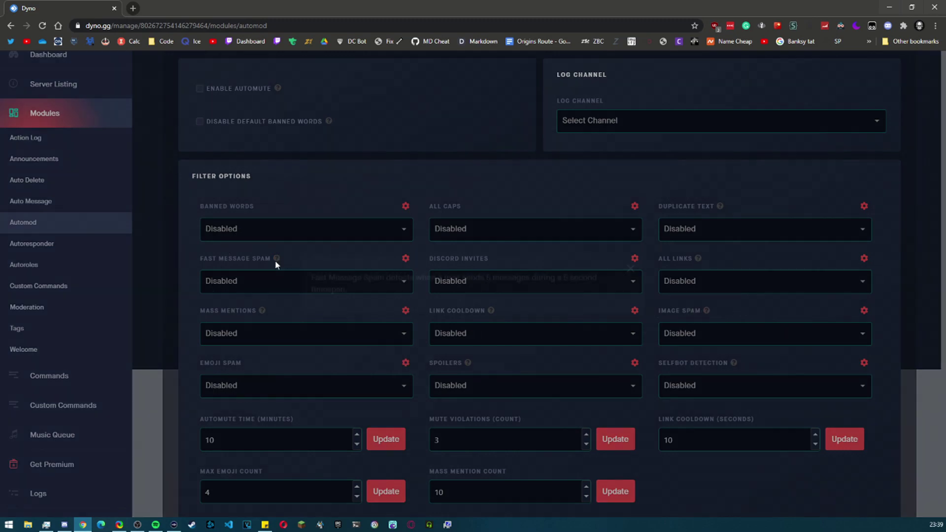
pyautogui.moveTo(316, 278); pyautogui.dragTo(436, 278)
pyautogui.click(627, 270)
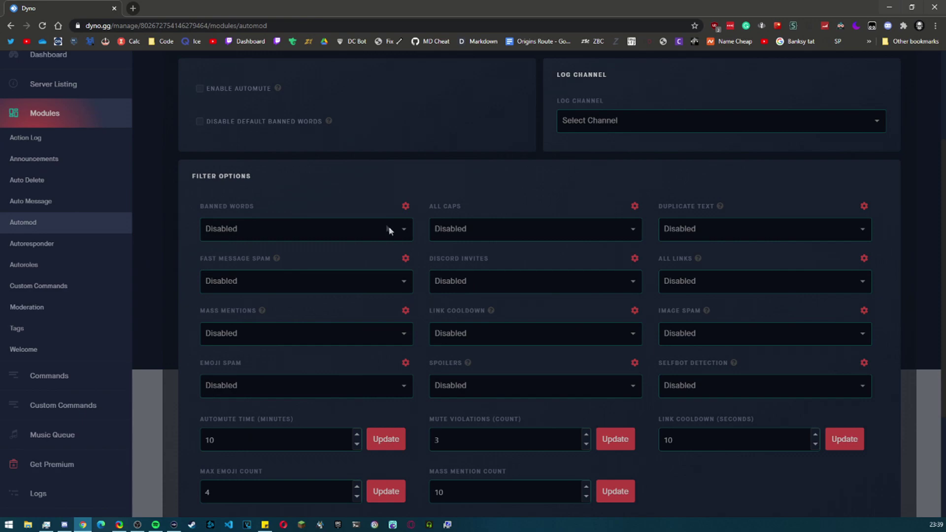
# - Set the Banned Words, Fast Message Spam and Mass Mentions filters to Delete and Warn
pyautogui.click(290, 224)
pyautogui.click(266, 249)
pyautogui.click(266, 234)
pyautogui.click(266, 250)
pyautogui.click(244, 282)
pyautogui.click(243, 301)
pyautogui.click(246, 282)
pyautogui.click(246, 302)
pyautogui.click(246, 333)
pyautogui.click(246, 355)
pyautogui.click(256, 333)
pyautogui.click(258, 356)
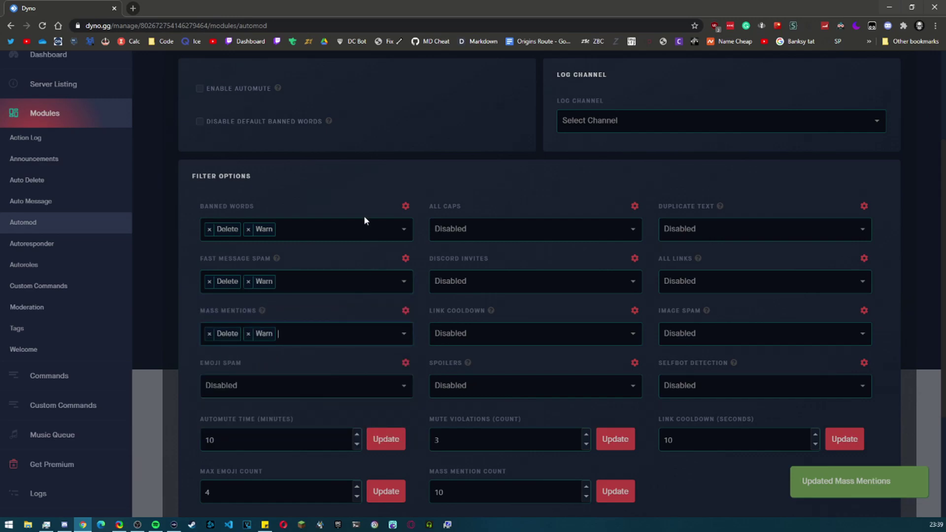
# - Open the Banned Words filter's settings and add the general channel to its disabled channels
pyautogui.click(404, 209)
pyautogui.click(317, 200)
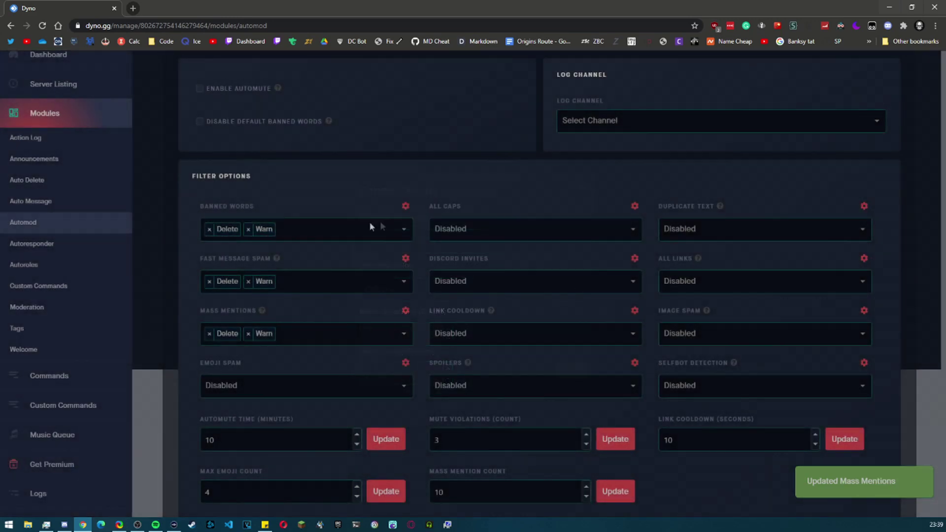
pyautogui.click(405, 209)
pyautogui.click(417, 236)
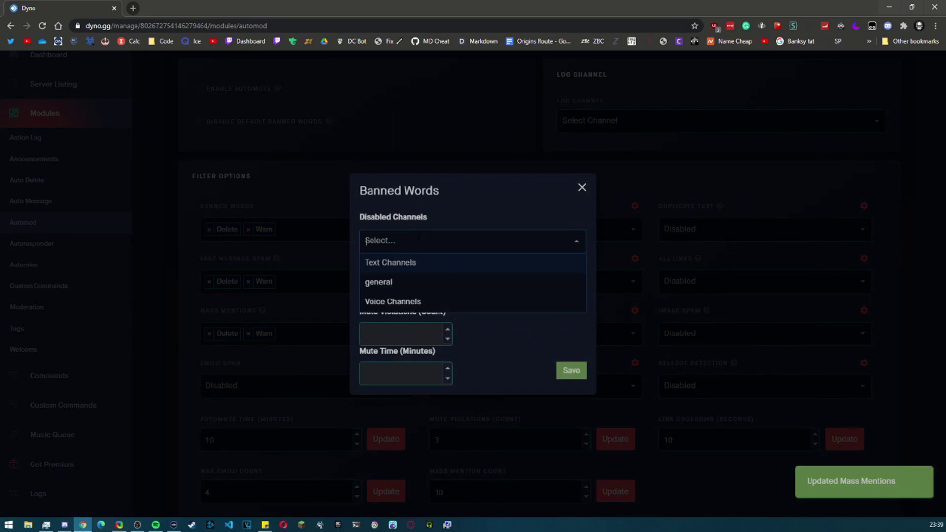
pyautogui.click(446, 217)
pyautogui.click(431, 240)
pyautogui.click(439, 223)
pyautogui.click(438, 240)
pyautogui.click(428, 280)
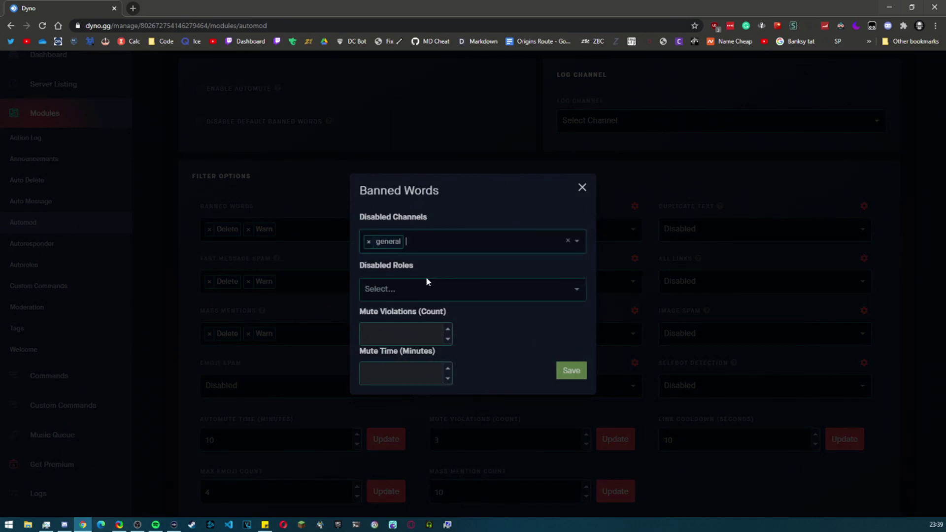
# - Add Moderator to the Banned Words filter's disabled roles, then save and close its settings
pyautogui.click(426, 288)
pyautogui.click(389, 311)
pyautogui.click(390, 298)
pyautogui.click(369, 289)
pyautogui.click(379, 291)
pyautogui.click(383, 328)
pyautogui.click(567, 375)
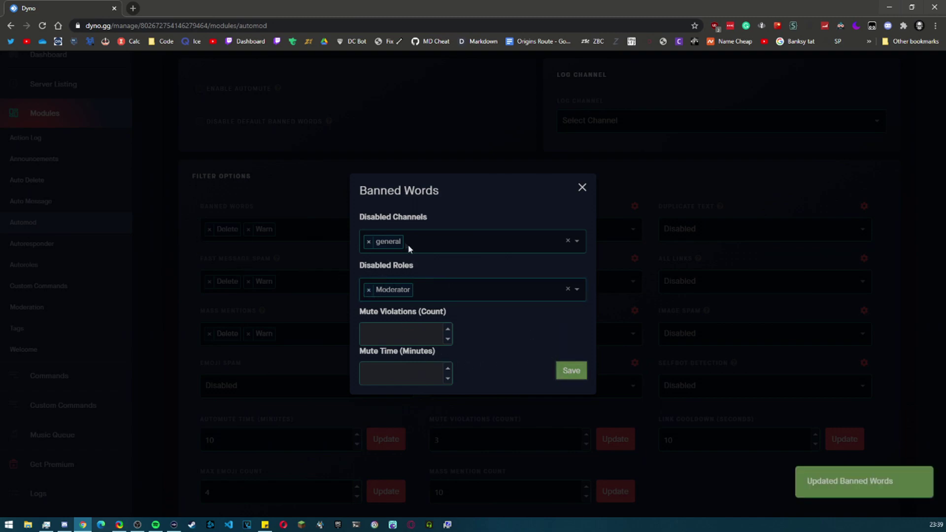
pyautogui.click(581, 187)
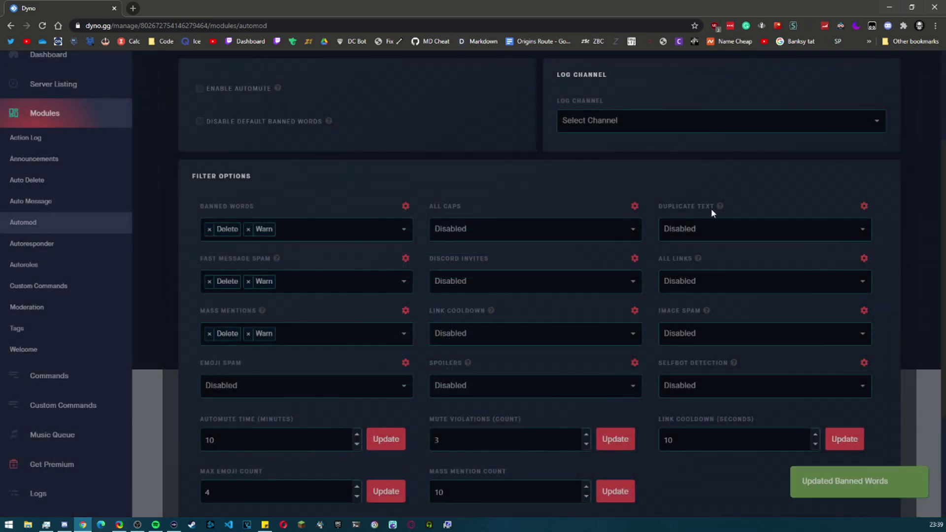
# - Look over Automod's Ignored Channels and Allowed Roles sections and view the available channels without choosing one
pyautogui.scroll(-3, 769, 318)
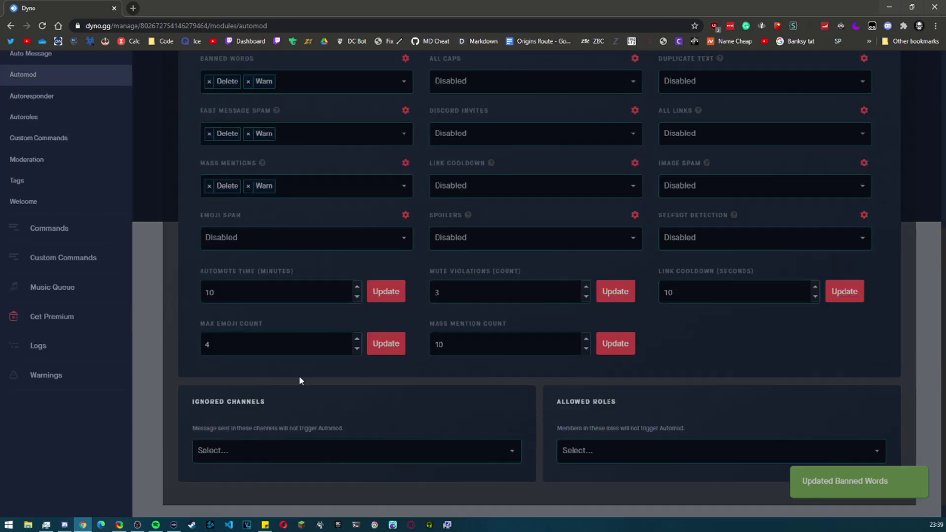
pyautogui.moveTo(210, 402); pyautogui.dragTo(220, 402)
pyautogui.moveTo(585, 403); pyautogui.dragTo(606, 402)
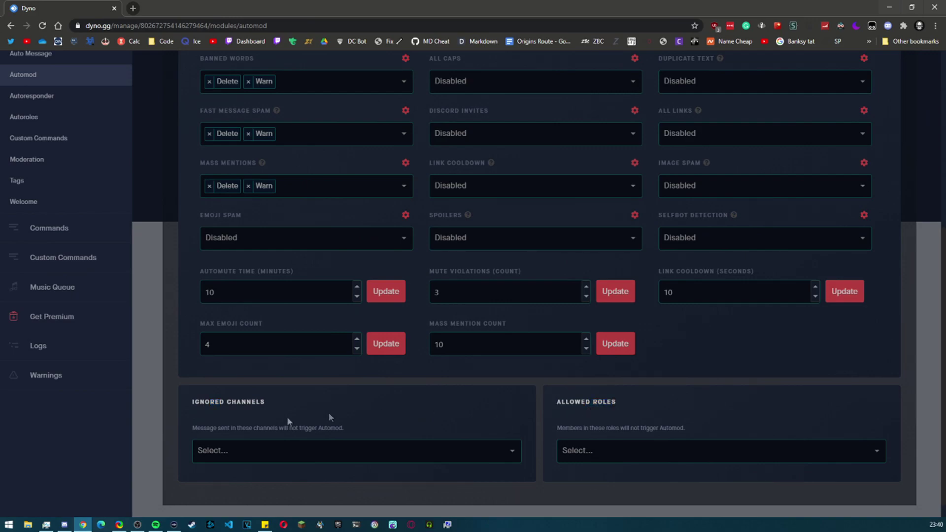
pyautogui.click(244, 455)
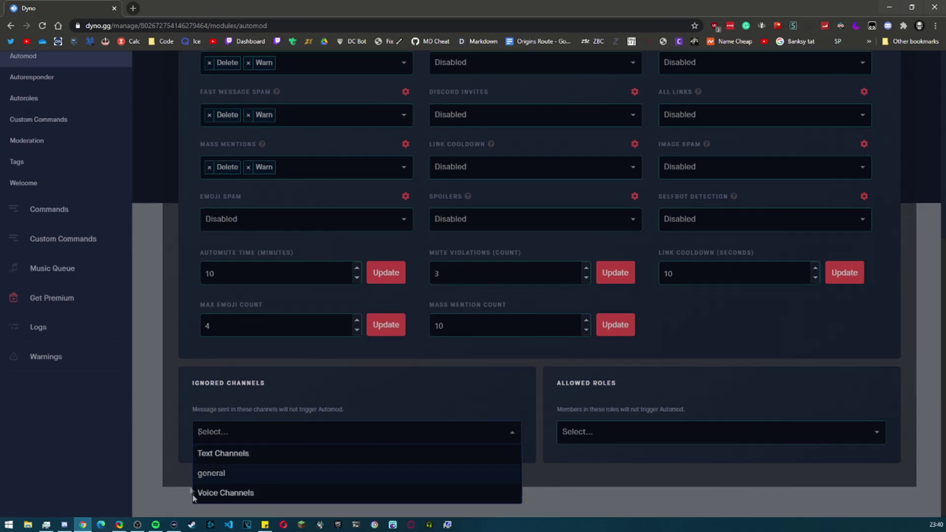
pyautogui.click(376, 406)
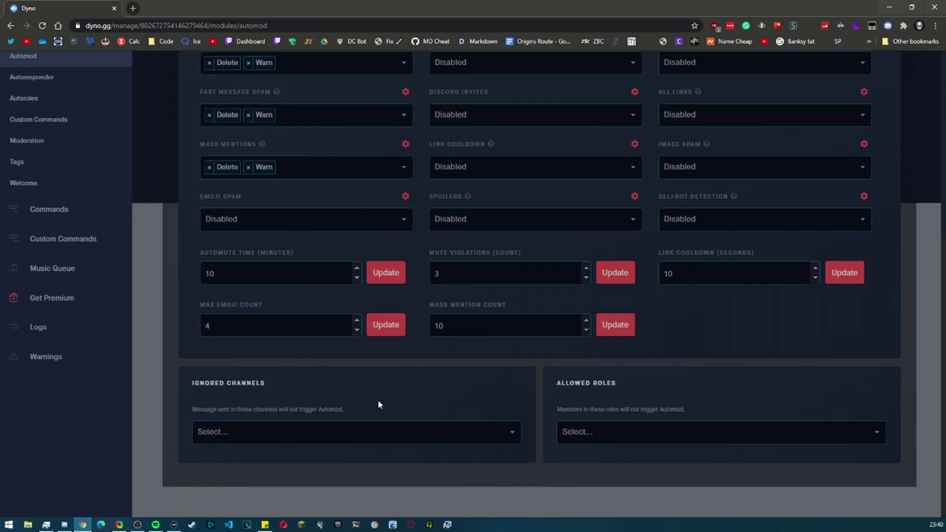
pyautogui.click(347, 439)
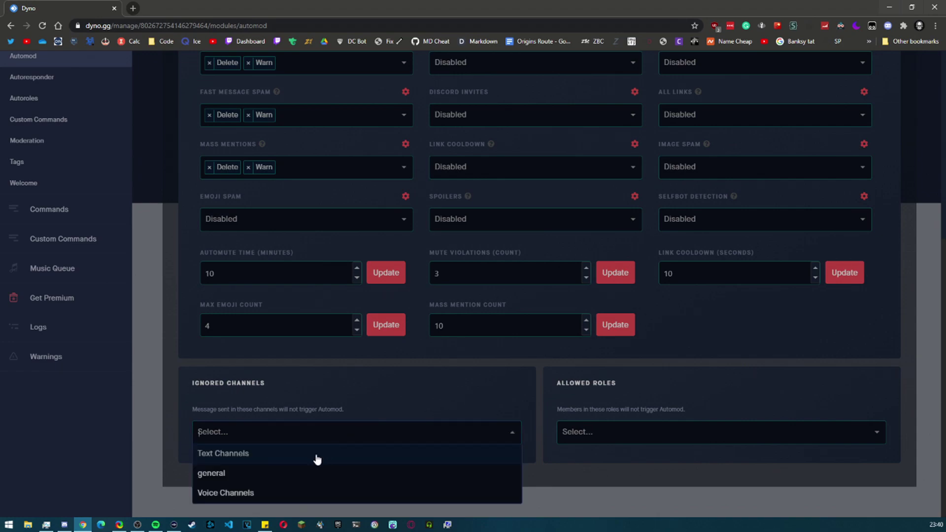
pyautogui.click(343, 407)
# - View the All Caps filter's settings and close them without changing anything
pyautogui.scroll(3, 341, 411)
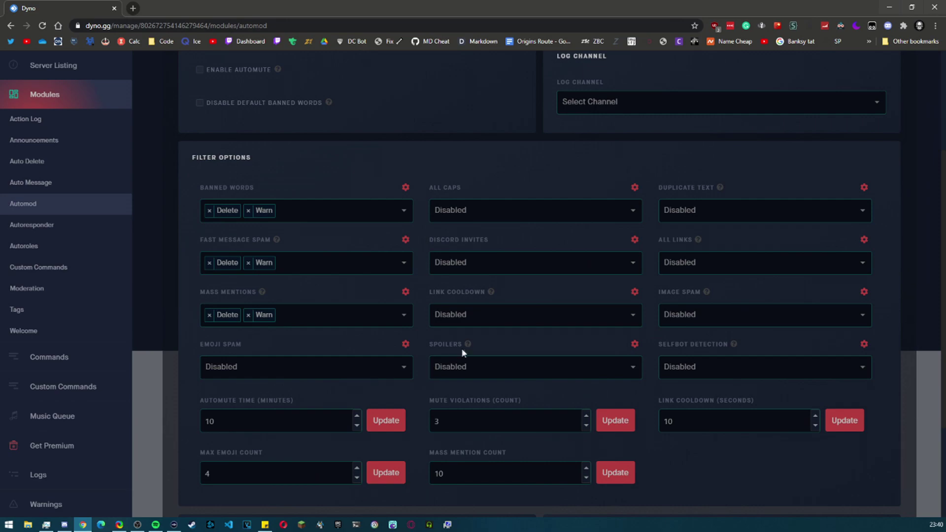
pyautogui.click(633, 188)
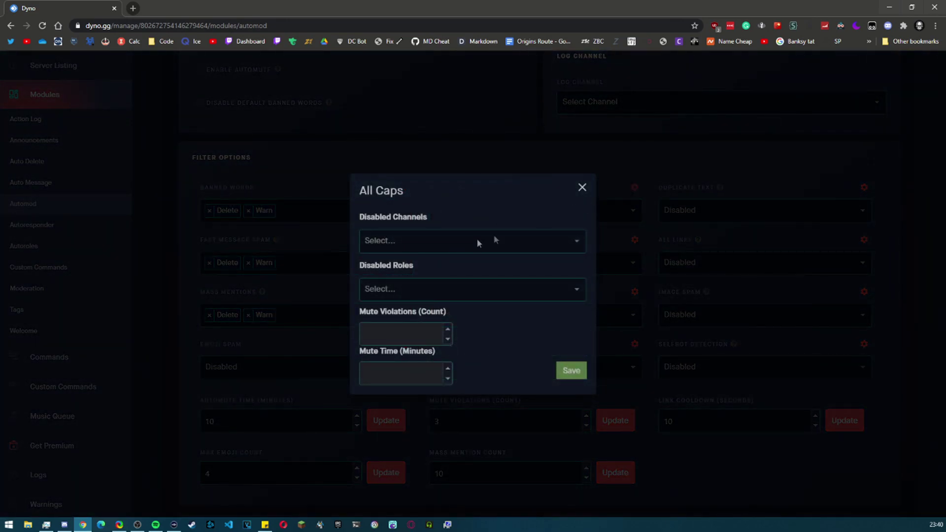
pyautogui.click(581, 187)
# - View the roles available under Automod's Allowed Roles, and recheck the All Caps filter's settings without changing either
pyautogui.scroll(-3, 625, 264)
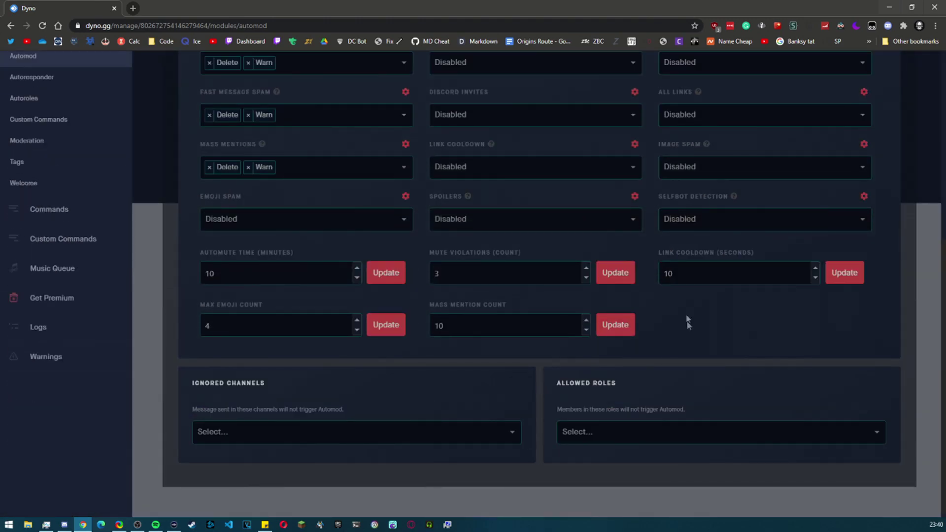
pyautogui.click(629, 433)
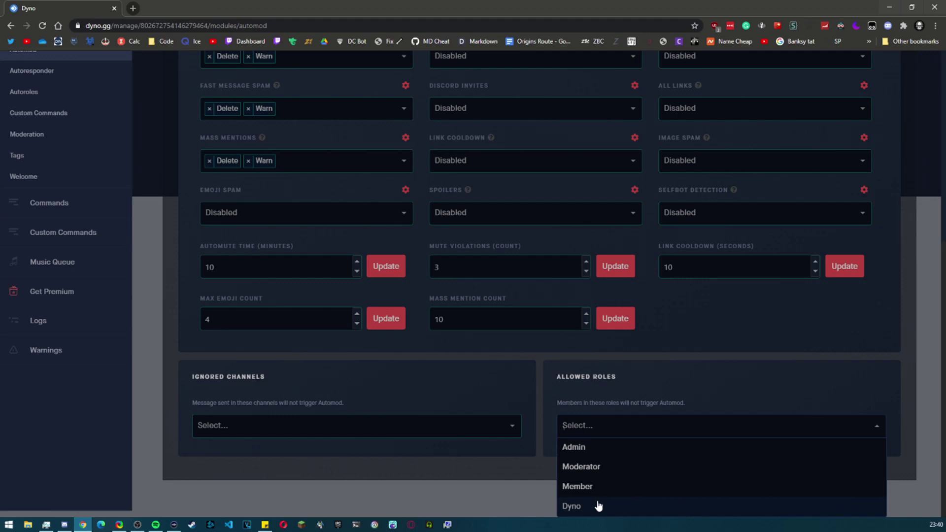
pyautogui.click(670, 394)
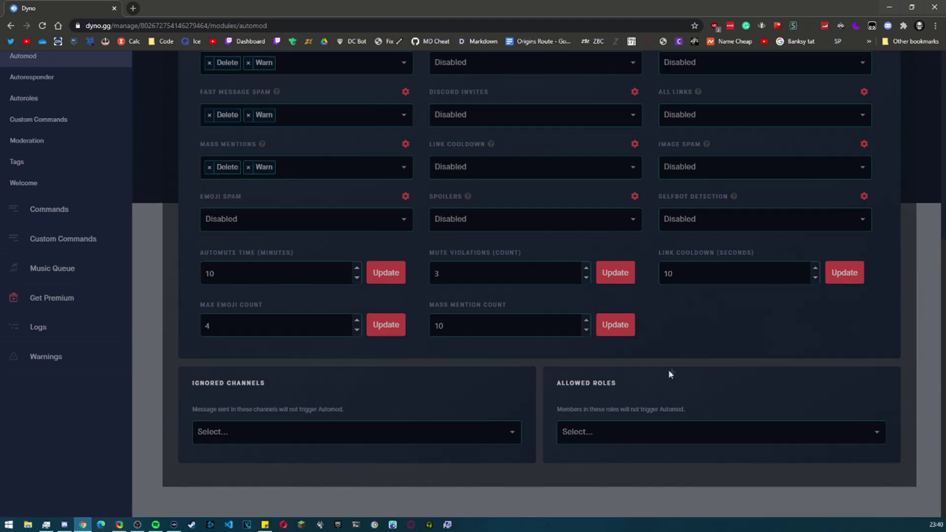
pyautogui.scroll(4, 655, 367)
pyautogui.click(634, 236)
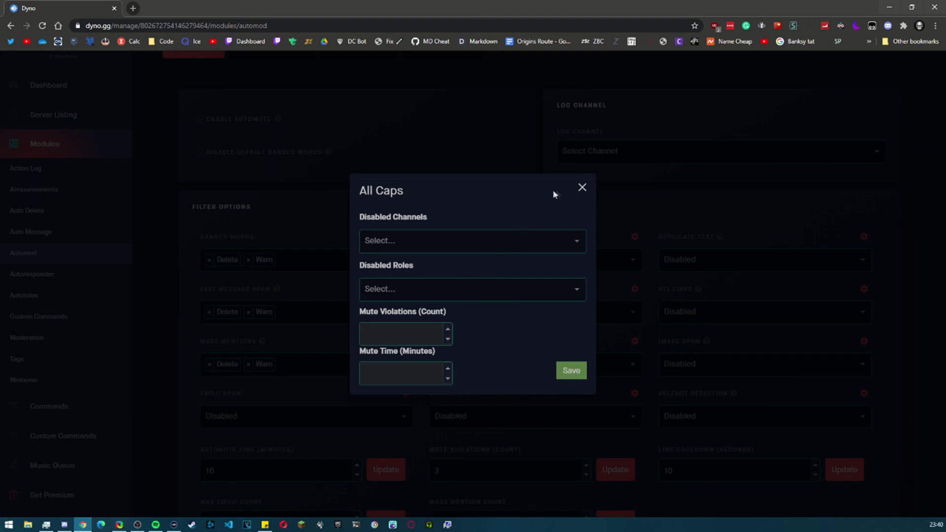
pyautogui.click(581, 187)
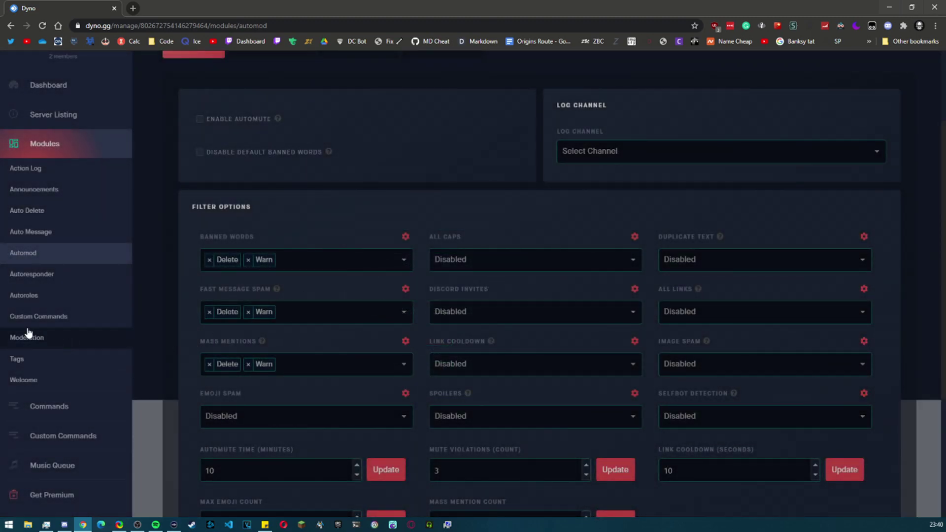
# - View the server's dashboard logs and its warnings list
pyautogui.scroll(-4, 28, 334)
pyautogui.click(58, 329)
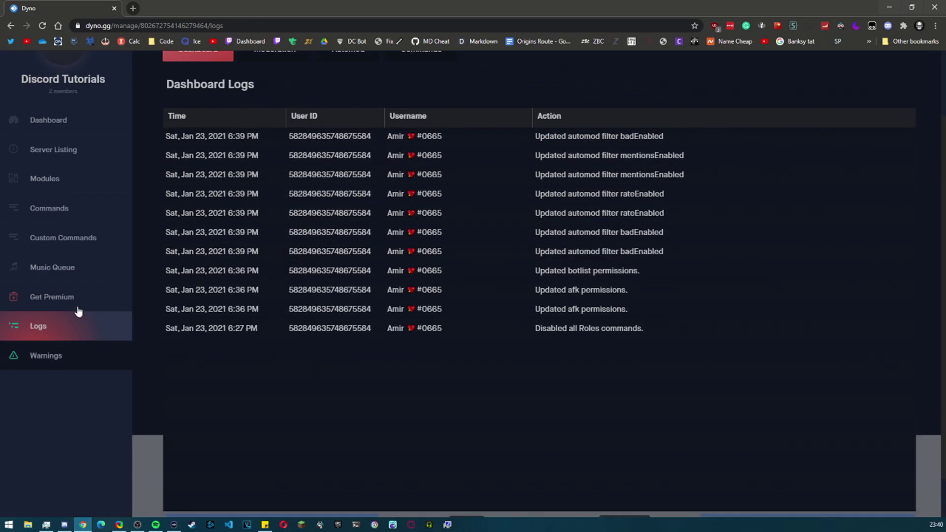
pyautogui.scroll(1, 78, 311)
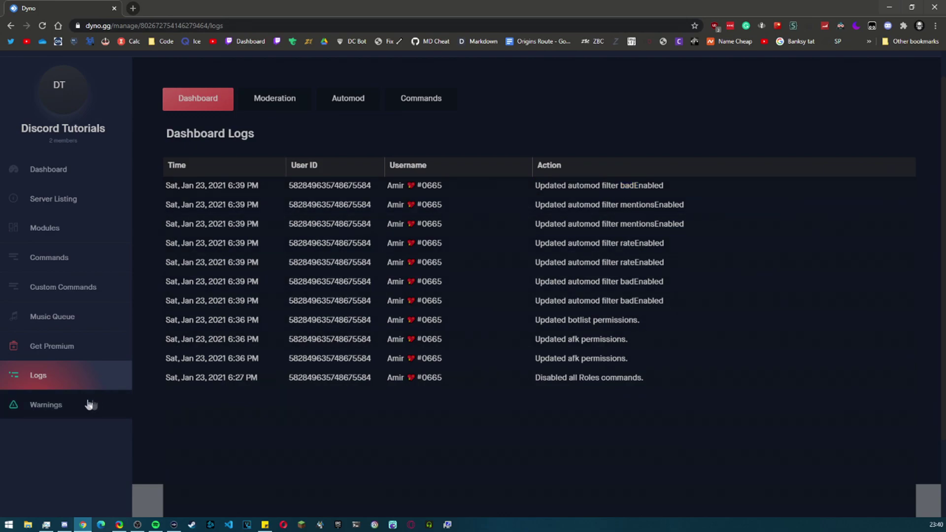
pyautogui.click(54, 404)
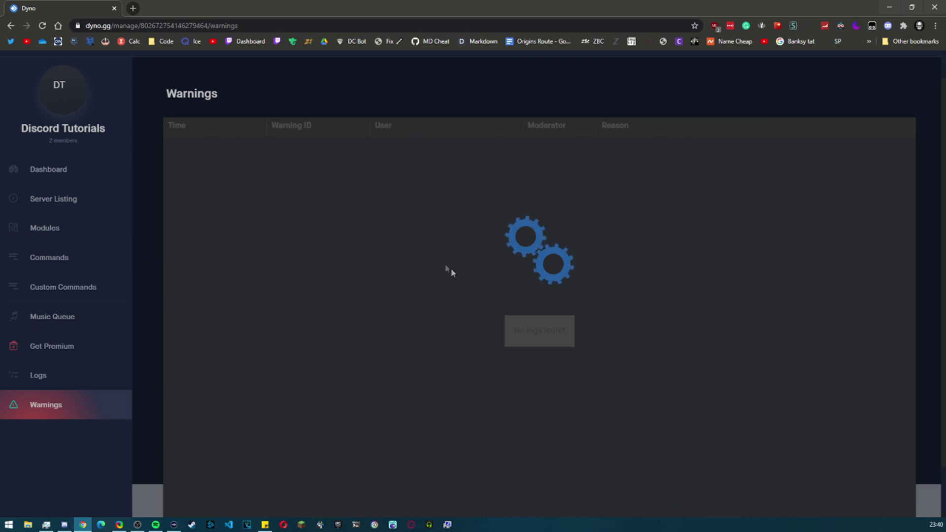
# - Return to the server's dashboard and review its recent activity, including the latest Automod filter update
pyautogui.click(87, 180)
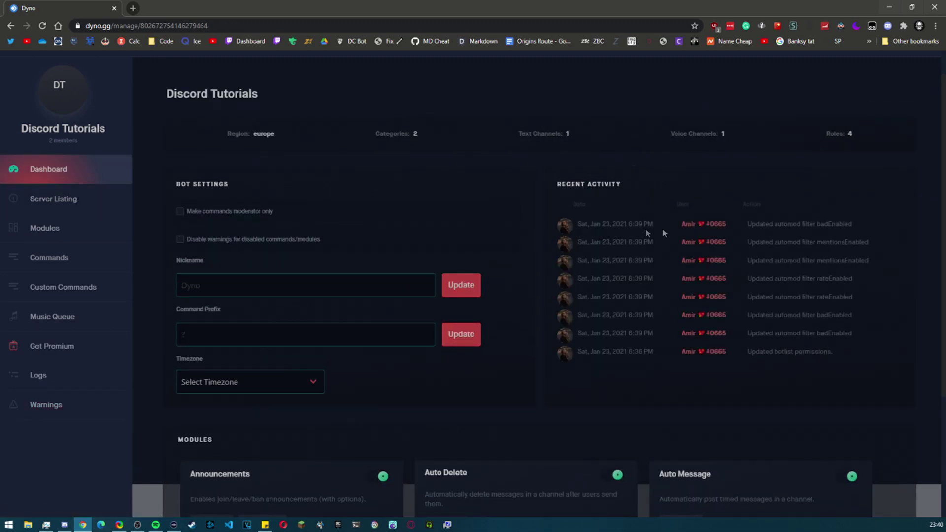
pyautogui.moveTo(748, 229); pyautogui.dragTo(814, 223)
pyautogui.click(813, 222)
pyautogui.scroll(-3, 814, 222)
pyautogui.scroll(3, 814, 222)
pyautogui.scroll(1, 813, 223)
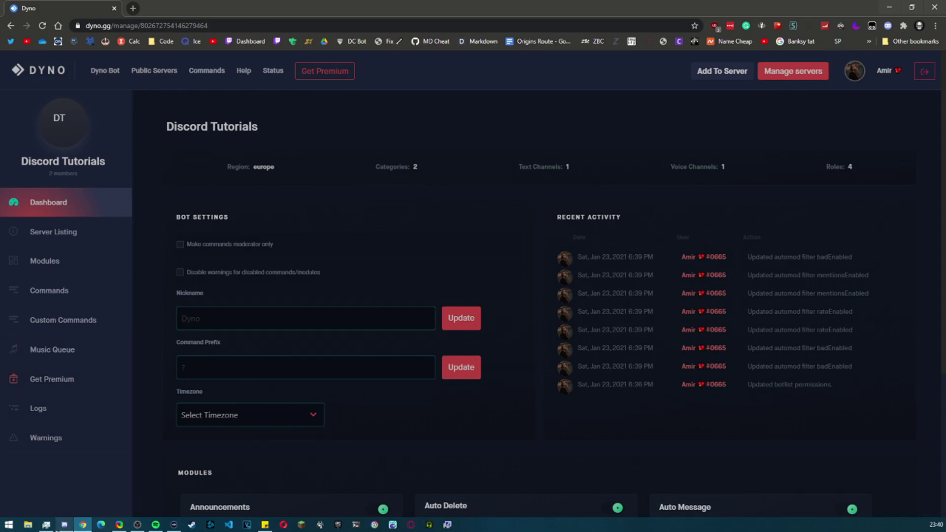
# - Switch to Discord to view the Discord Tutorials server's general channel, and return to the Dyno dashboard in the browser
pyautogui.click(64, 524)
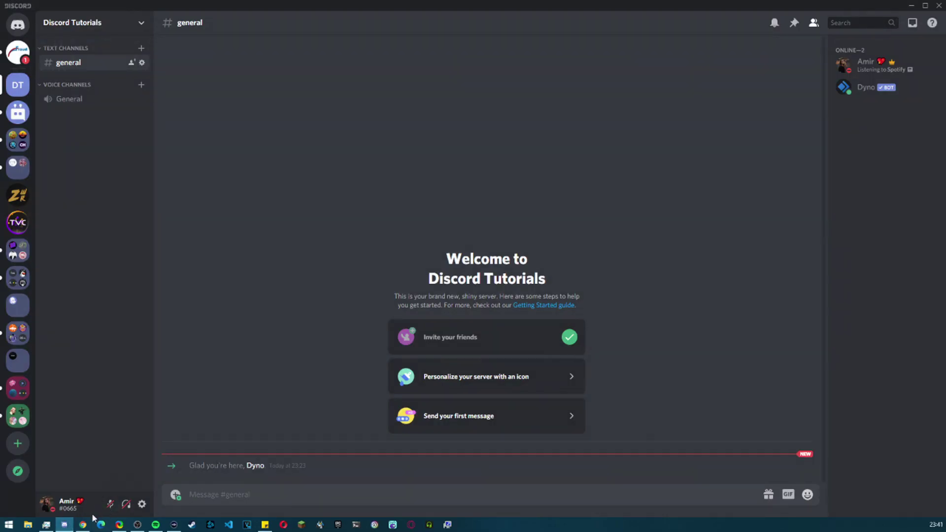
pyautogui.click(82, 524)
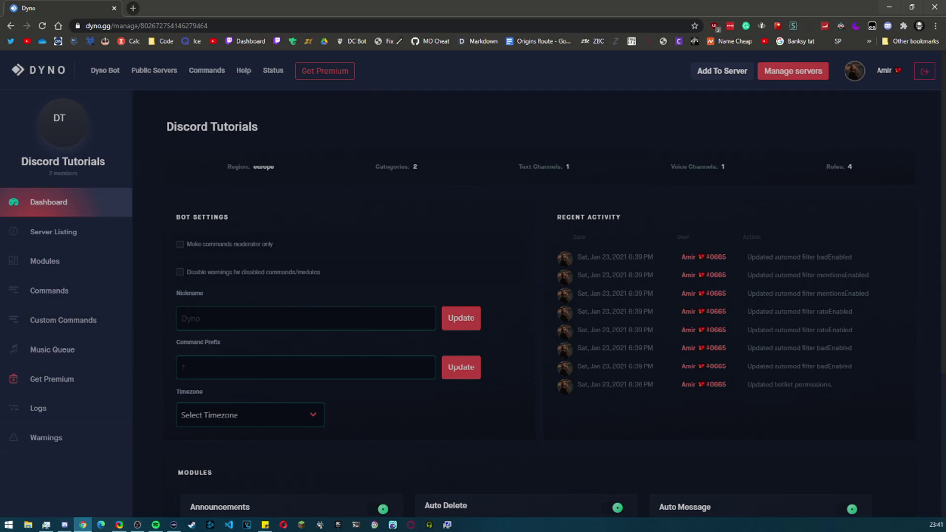
pyautogui.scroll(-4, 340, 248)
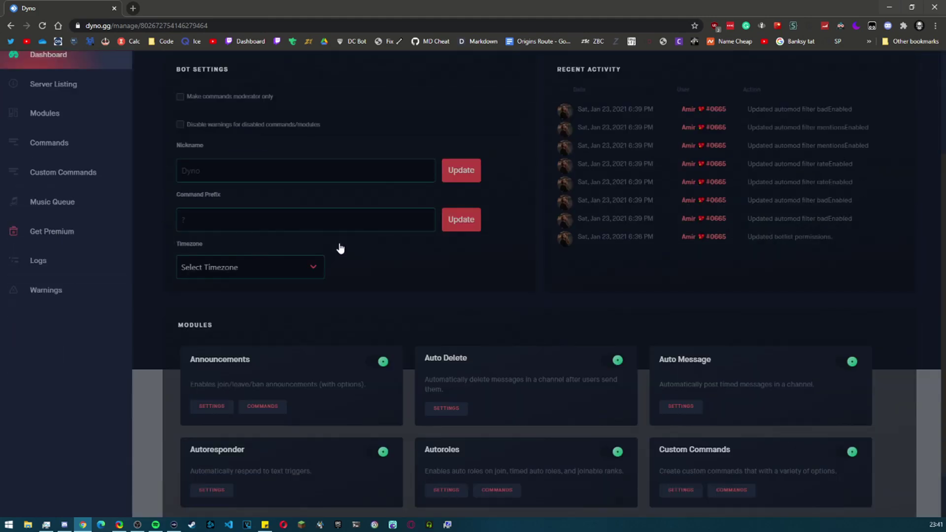
pyautogui.scroll(4, 340, 248)
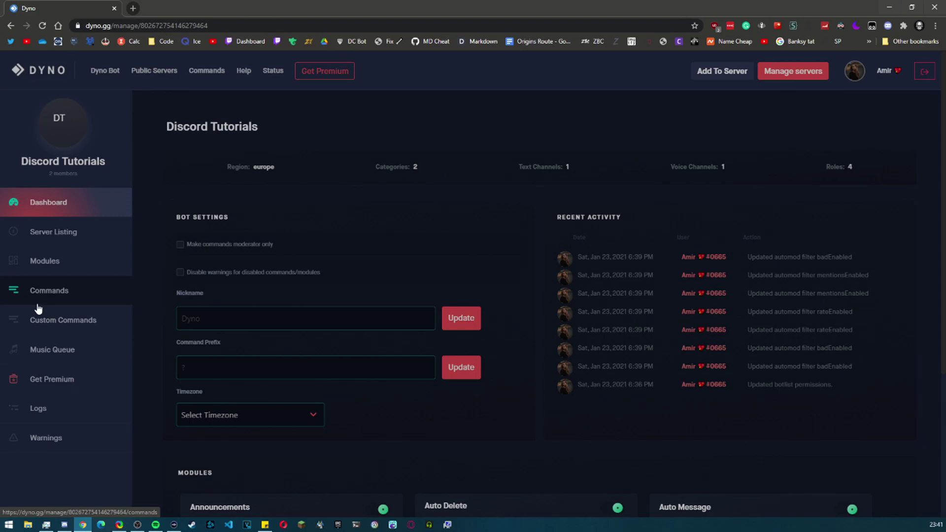
pyautogui.scroll(-3, 474, 247)
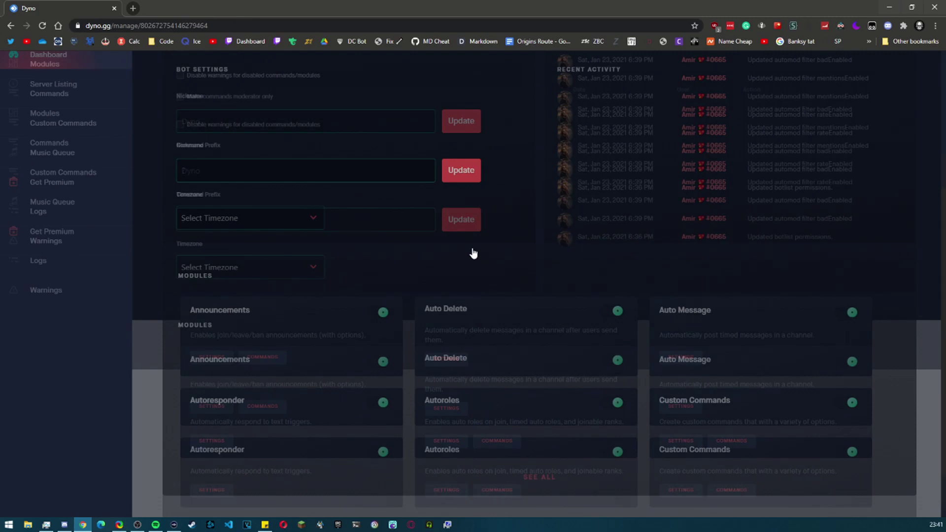
pyautogui.scroll(3, 474, 246)
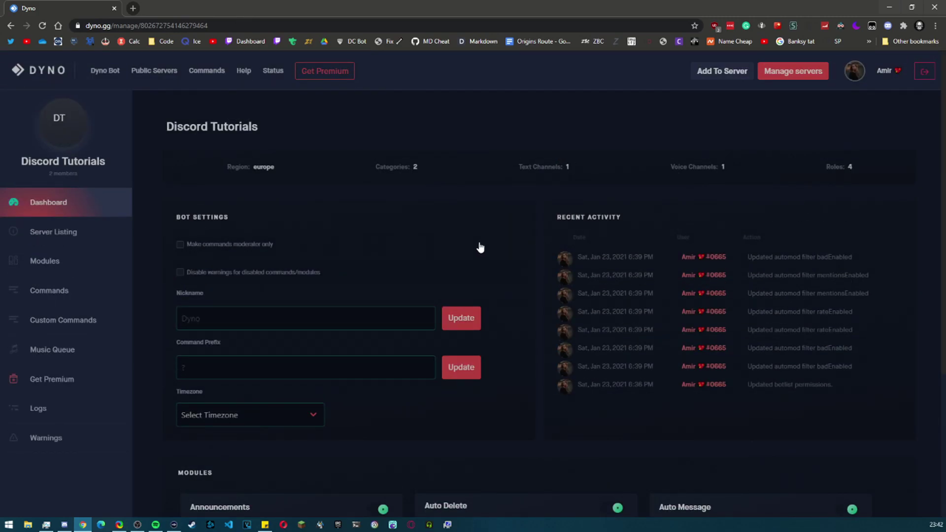